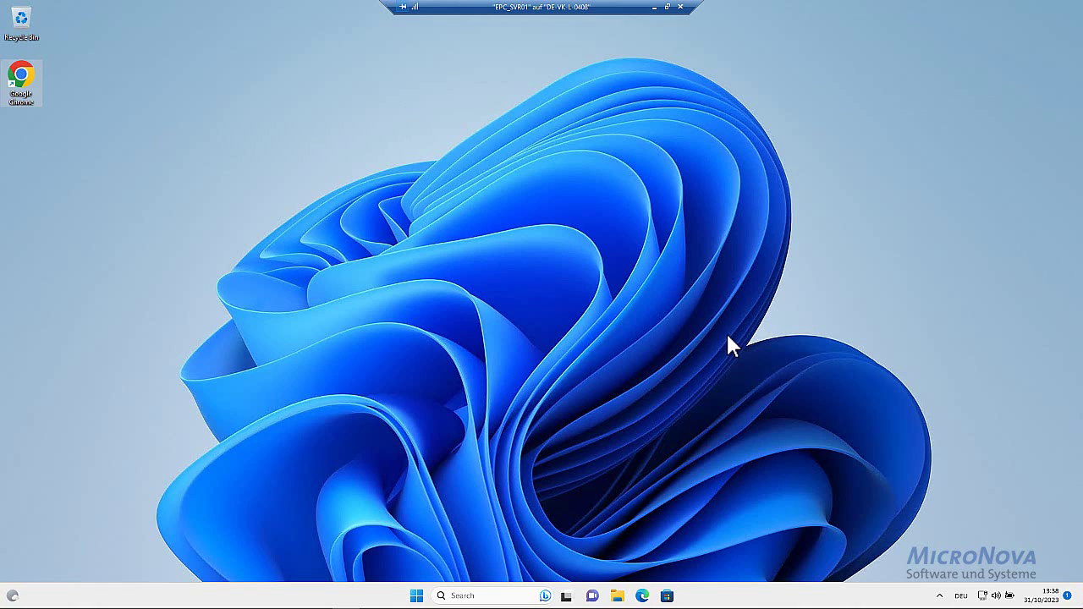
# Check memory usage on Task Manager's Performance view, then close Task Manager
pyautogui.rightClick(738, 598)
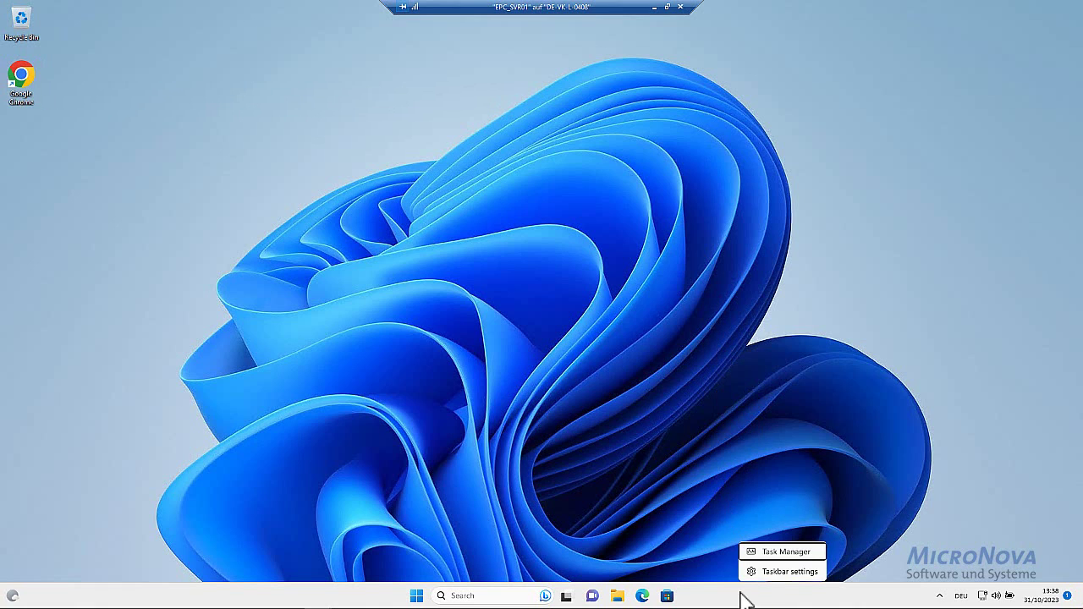
pyautogui.click(792, 551)
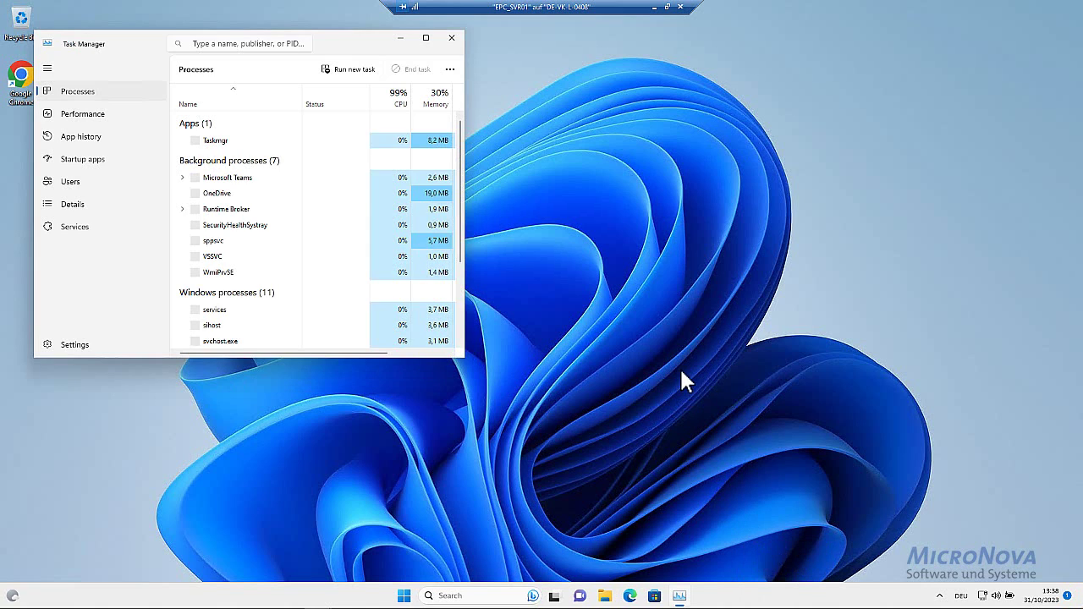
pyautogui.click(100, 119)
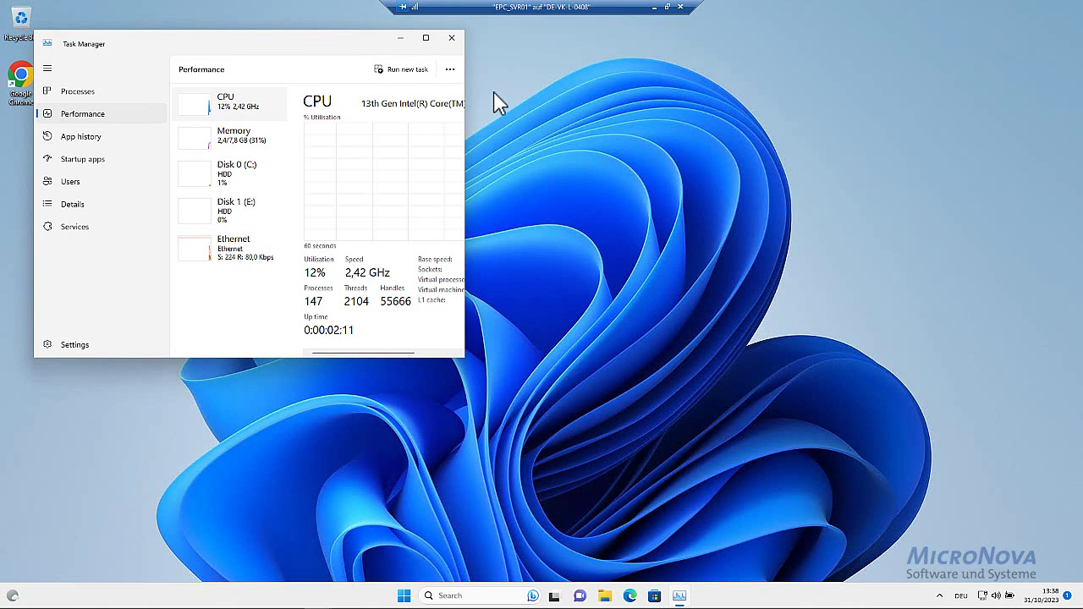
pyautogui.moveTo(464, 108); pyautogui.dragTo(734, 114)
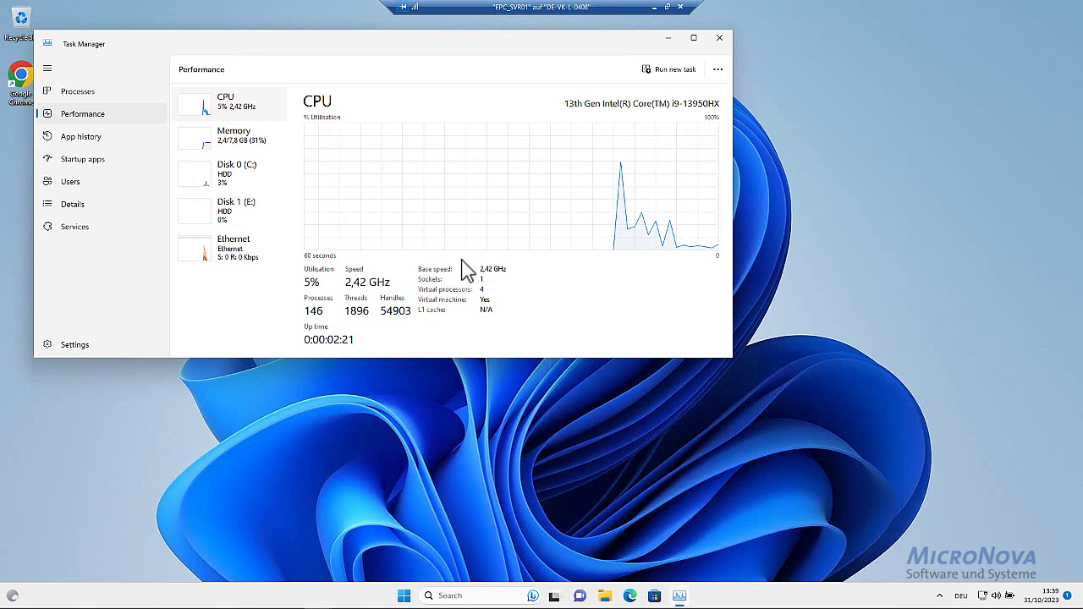
pyautogui.click(249, 142)
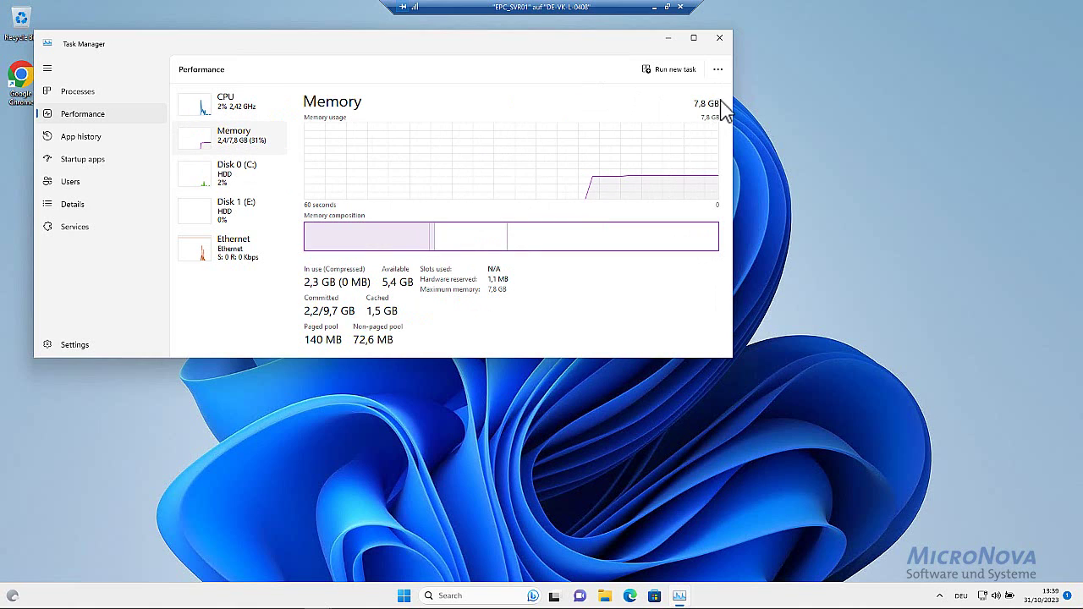
pyautogui.click(720, 38)
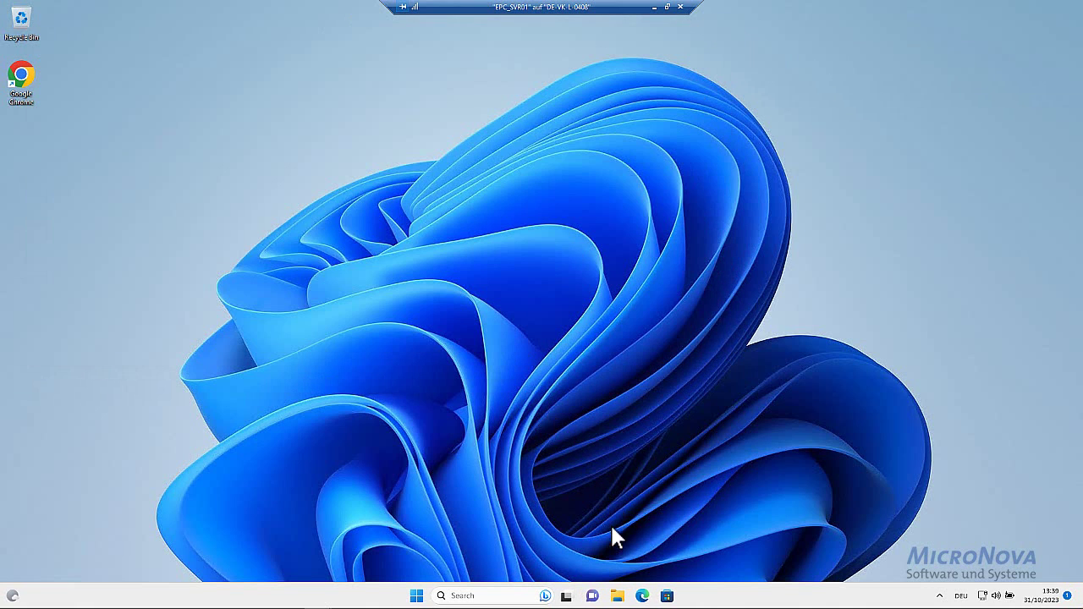
# Make a new folder named Service Packs on the empty Local Disk (E:)
pyautogui.press('super+e')
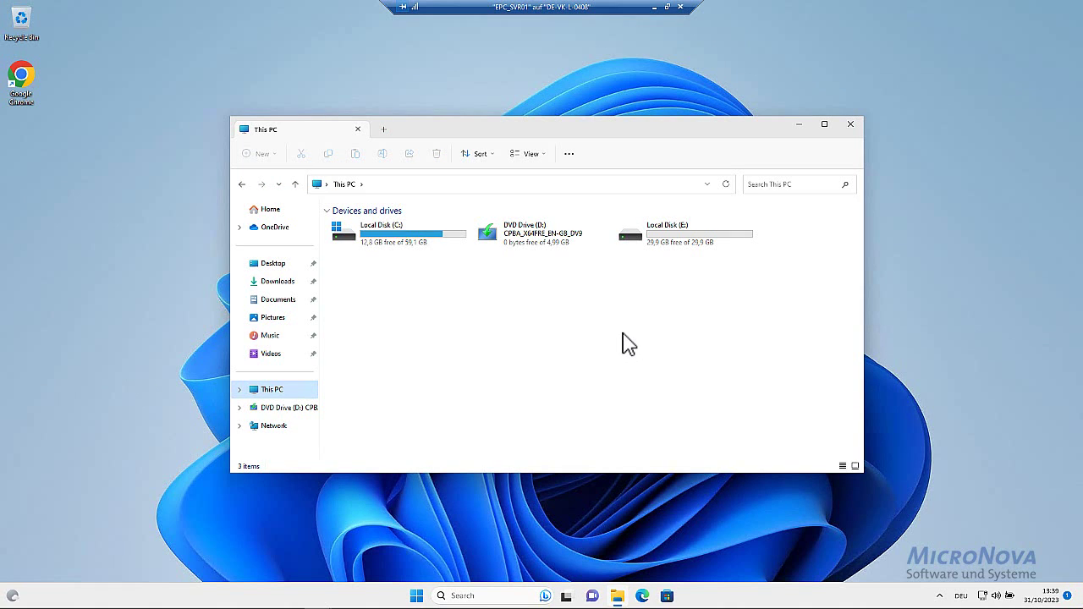
pyautogui.click(640, 243)
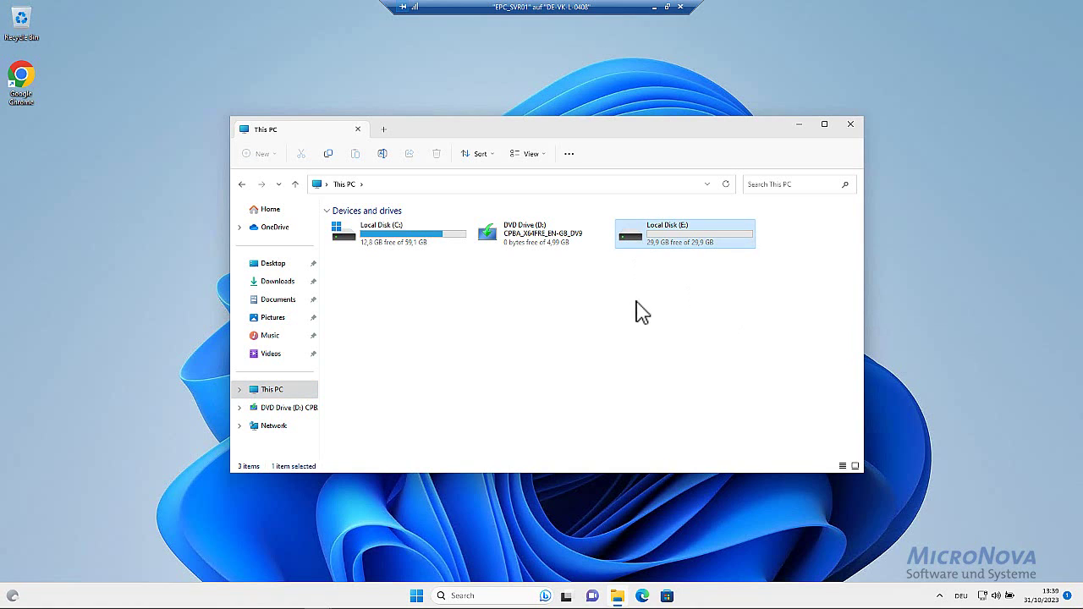
pyautogui.doubleClick(640, 242)
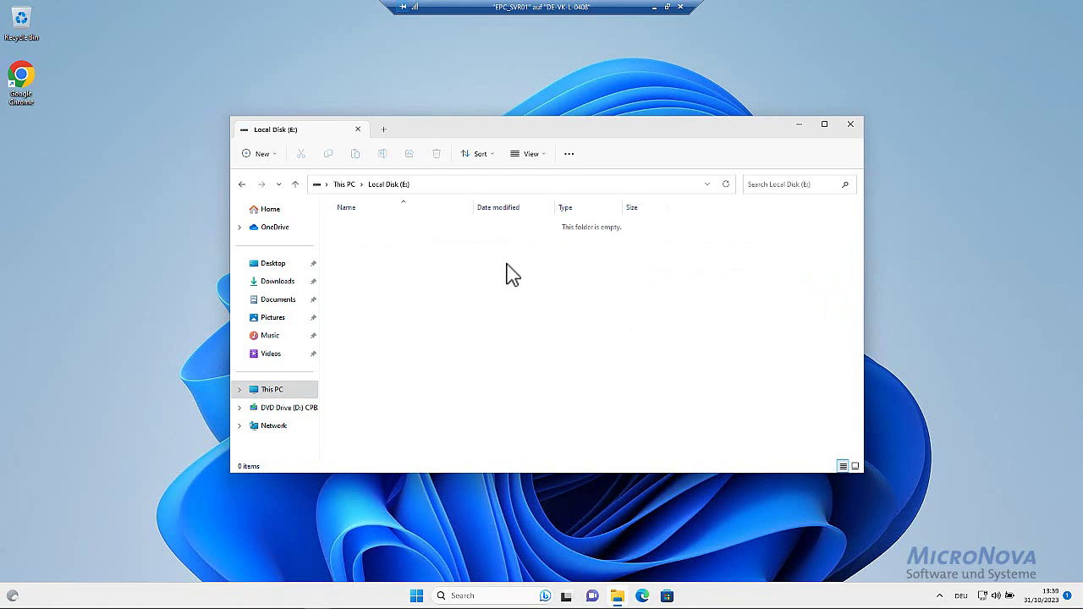
pyautogui.rightClick(509, 266)
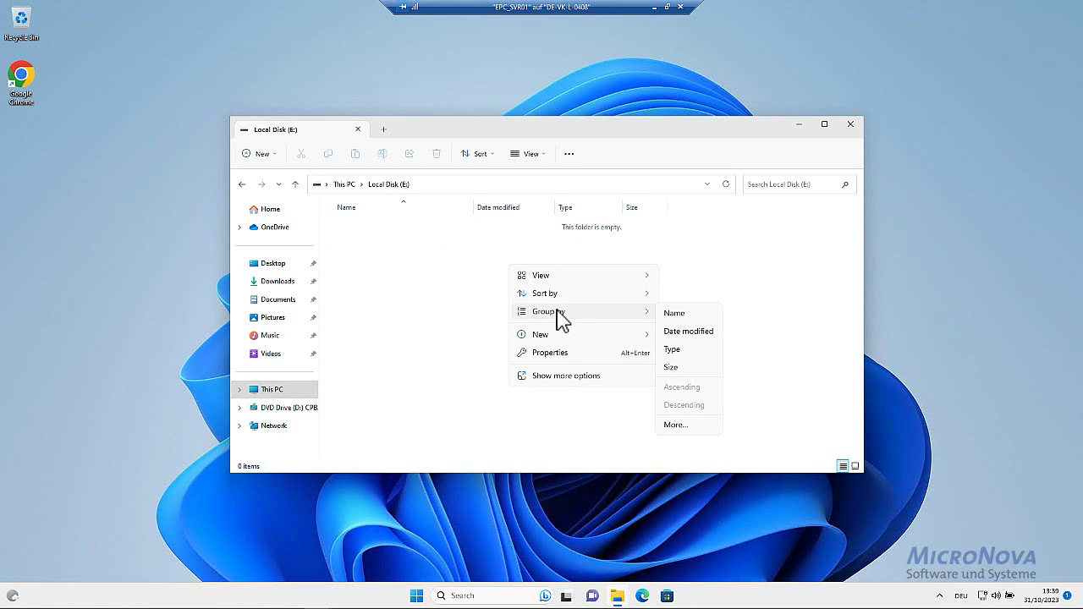
pyautogui.moveTo(606, 339)
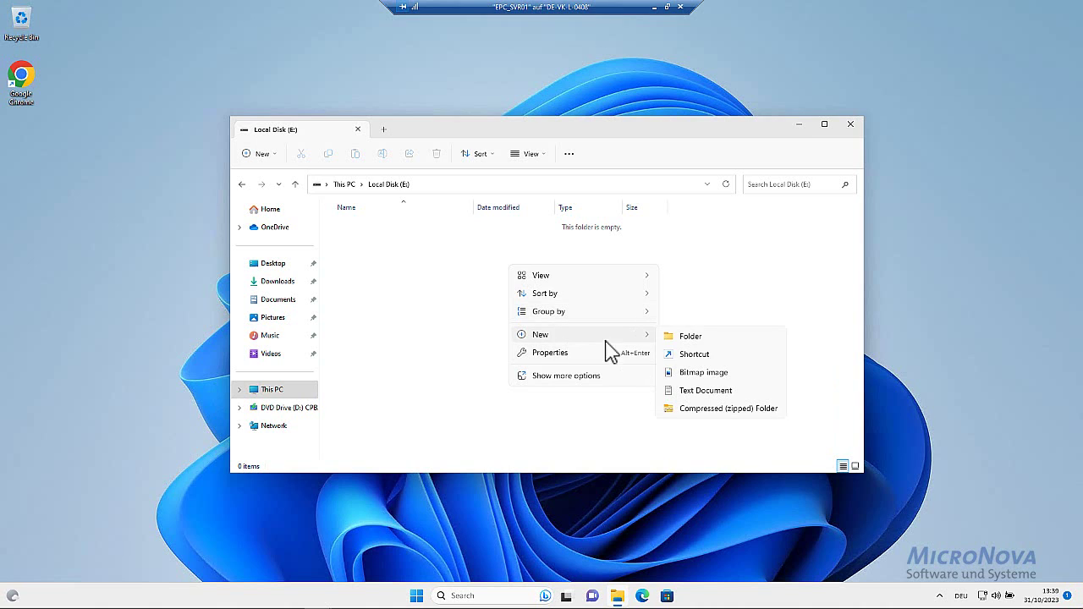
pyautogui.click(733, 342)
pyautogui.write('Service Packs')
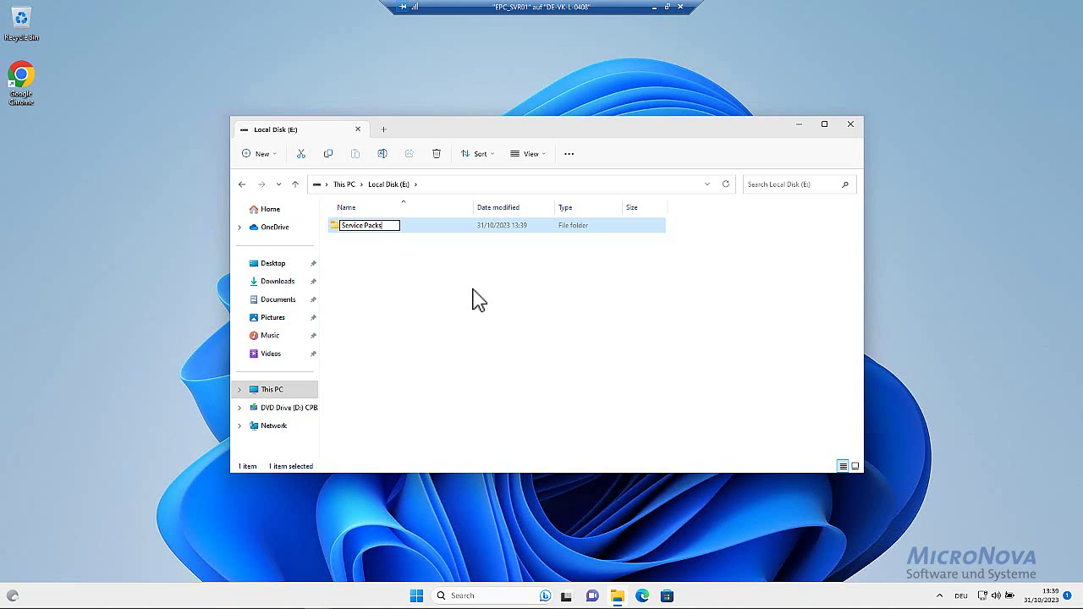
pyautogui.press('Return')
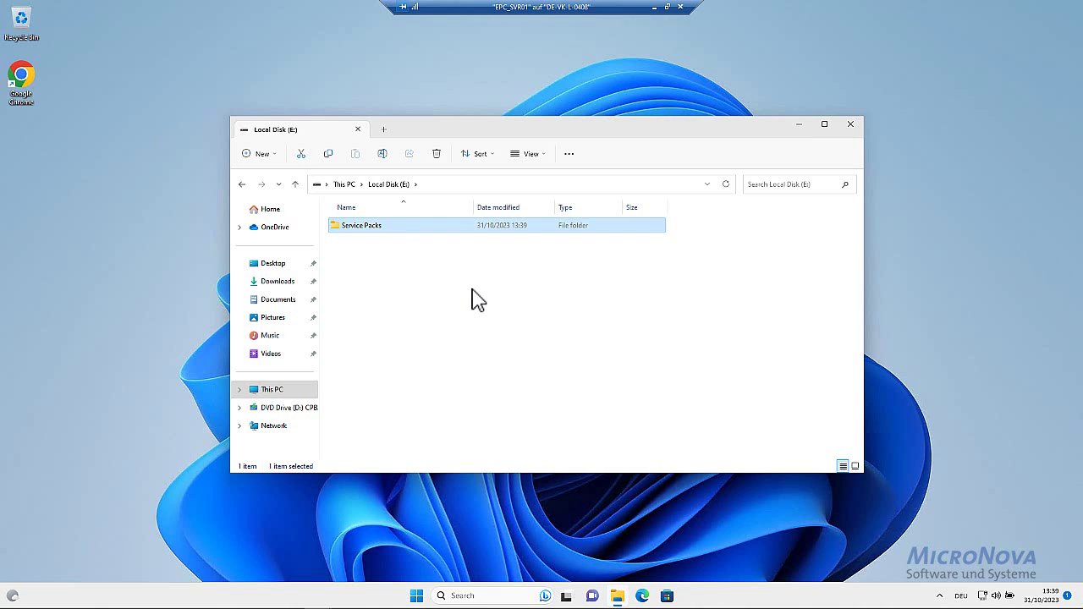
pyautogui.click(478, 300)
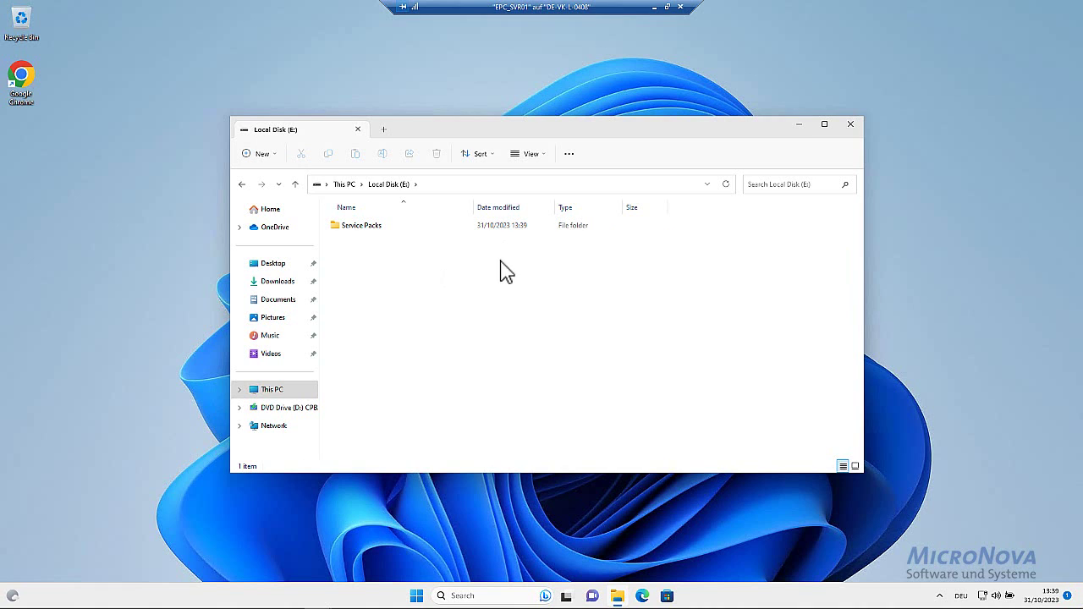
pyautogui.doubleClick(31, 88)
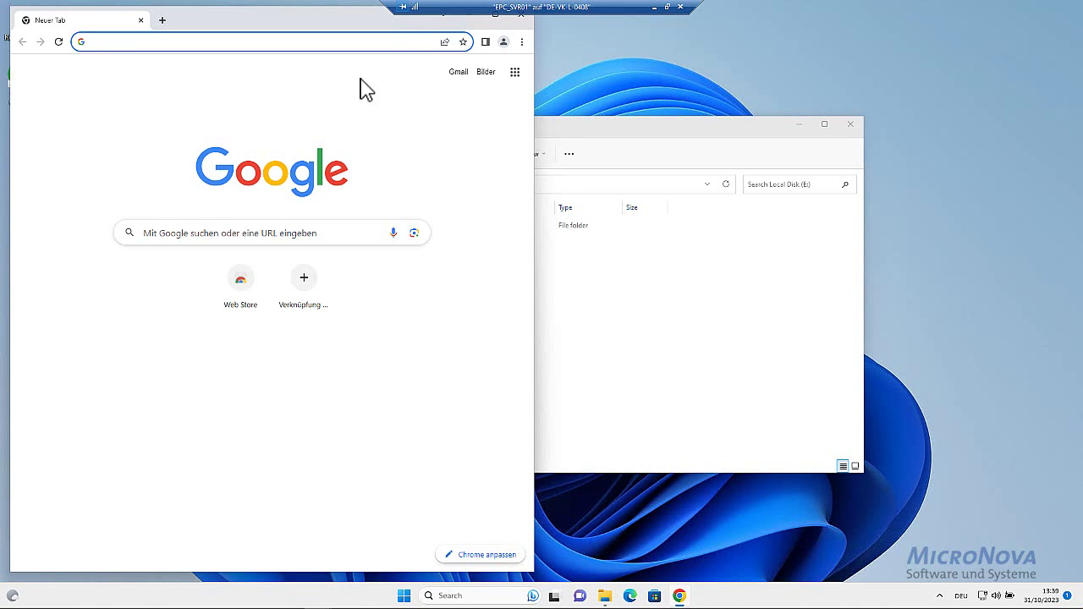
pyautogui.click(496, 15)
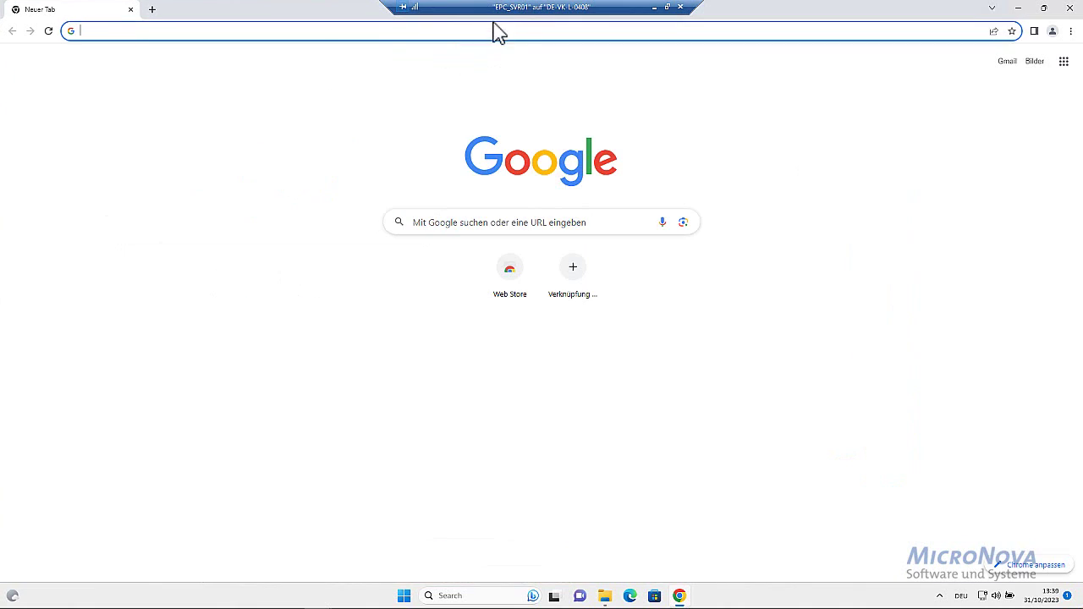
pyautogui.click(320, 37)
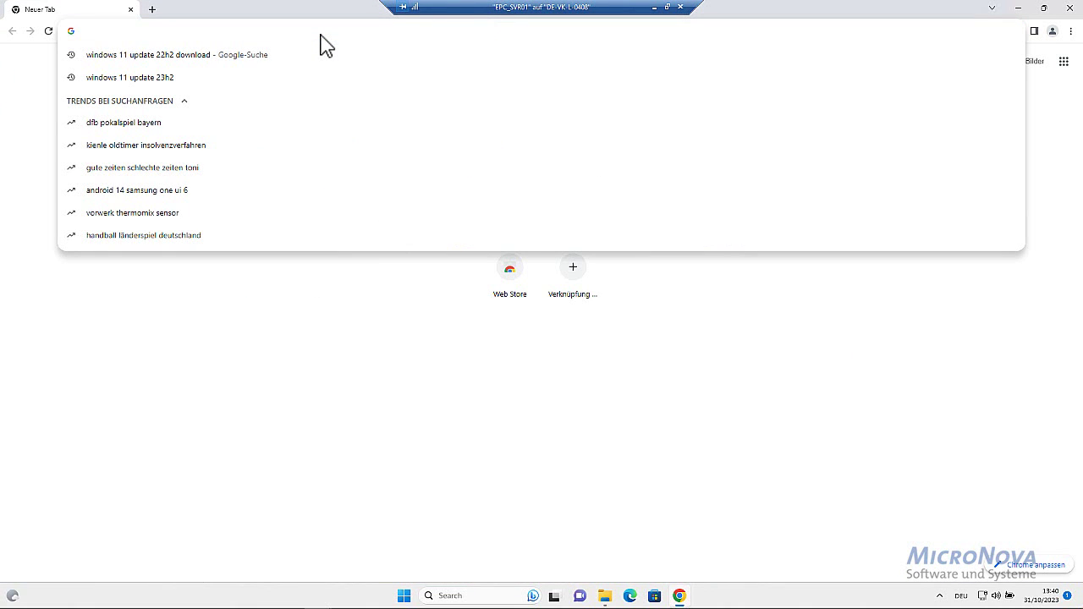
pyautogui.write('www.')
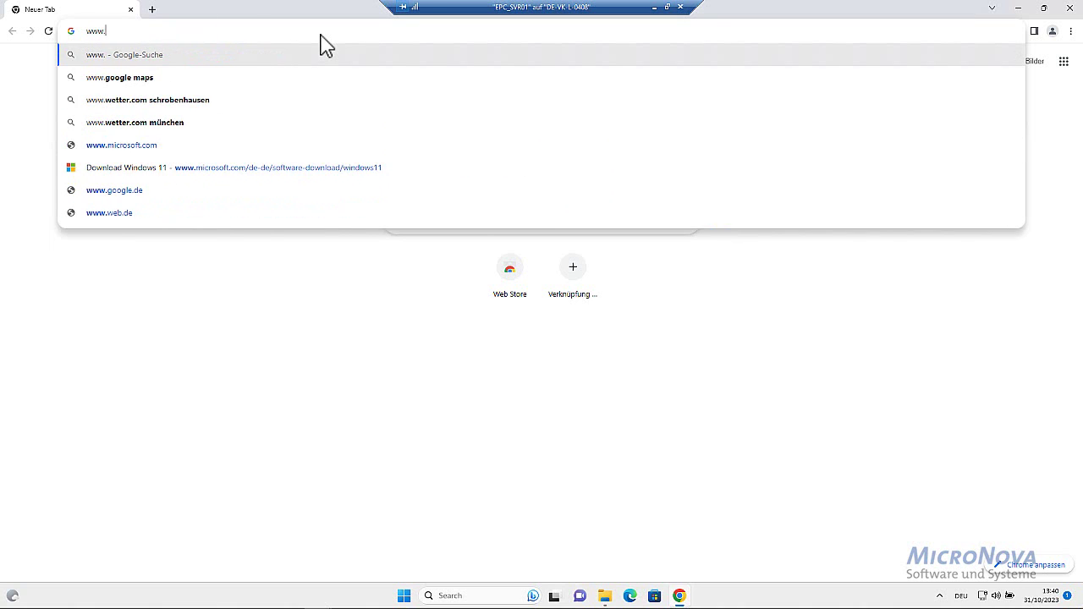
pyautogui.write('manageengine.co')
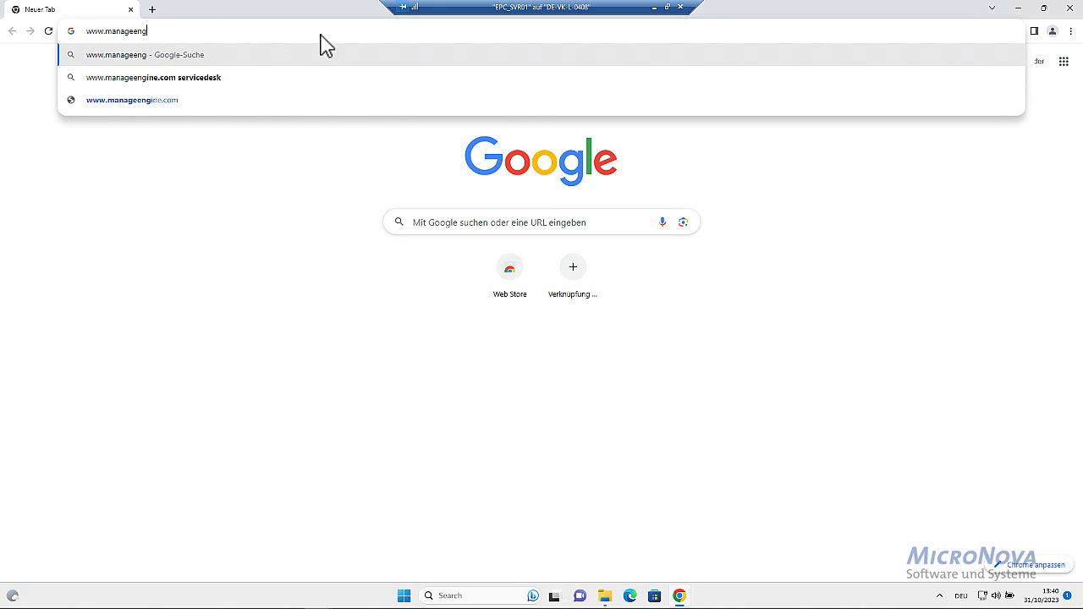
pyautogui.write('m')
pyautogui.press('Return')
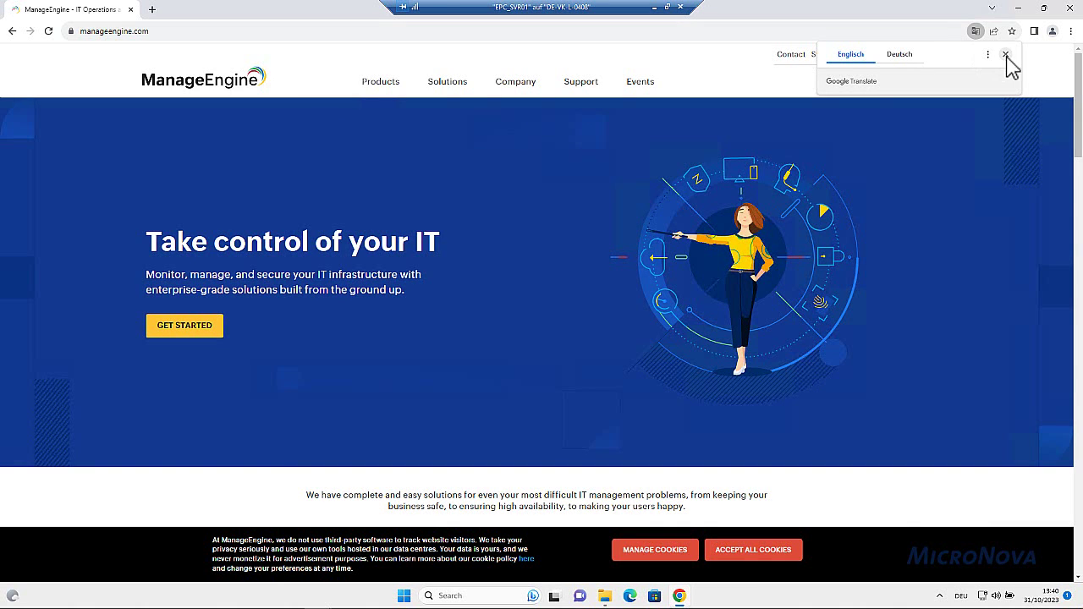
pyautogui.click(1006, 56)
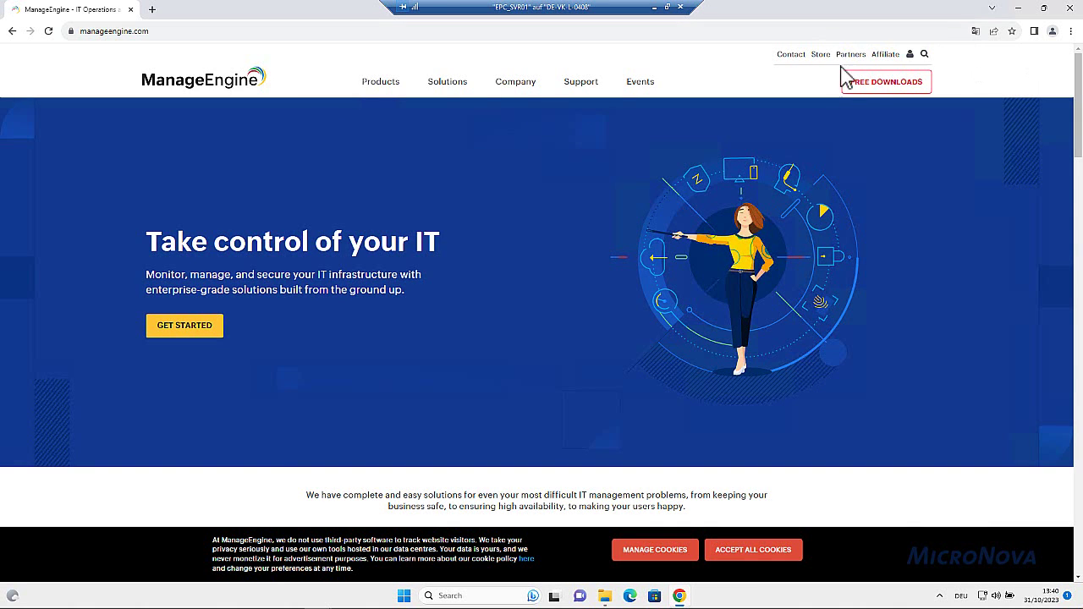
# Download the on-premises edition from the Endpoint Central Free Trial page
pyautogui.moveTo(380, 84)
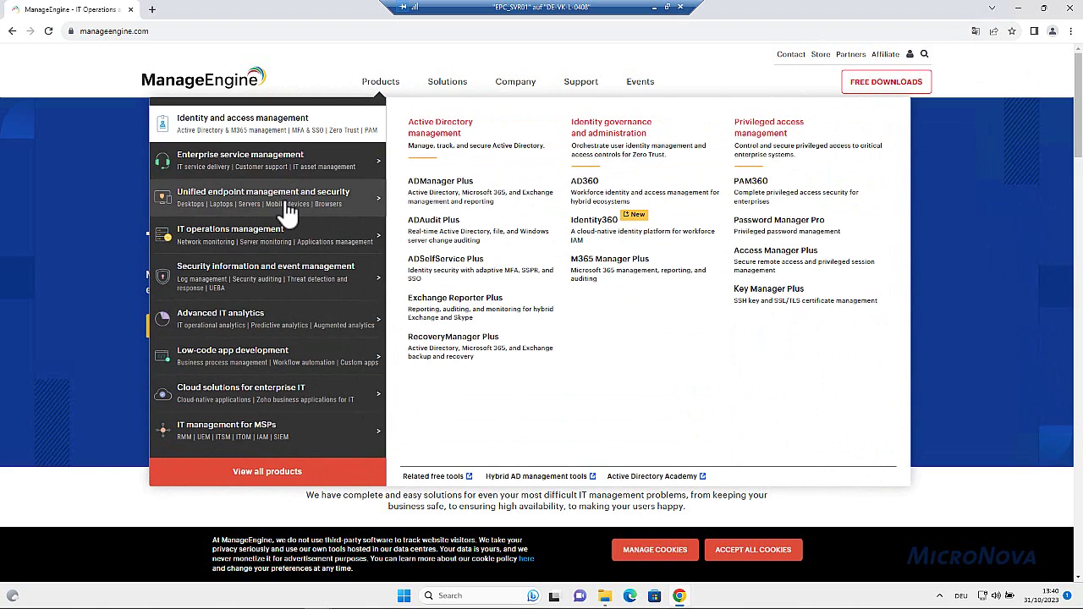
pyautogui.moveTo(290, 201)
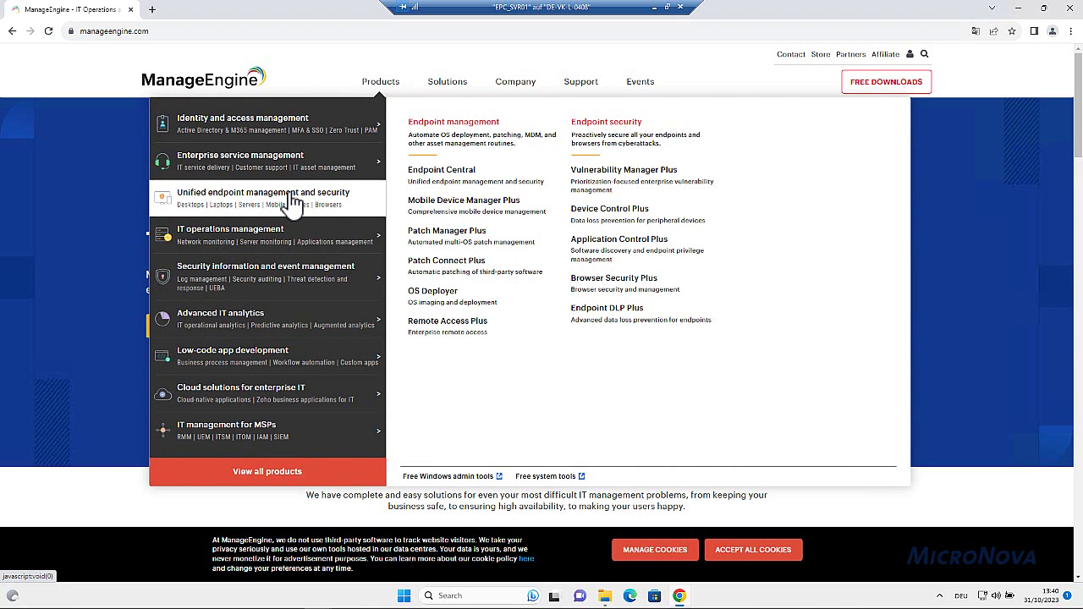
pyautogui.click(462, 186)
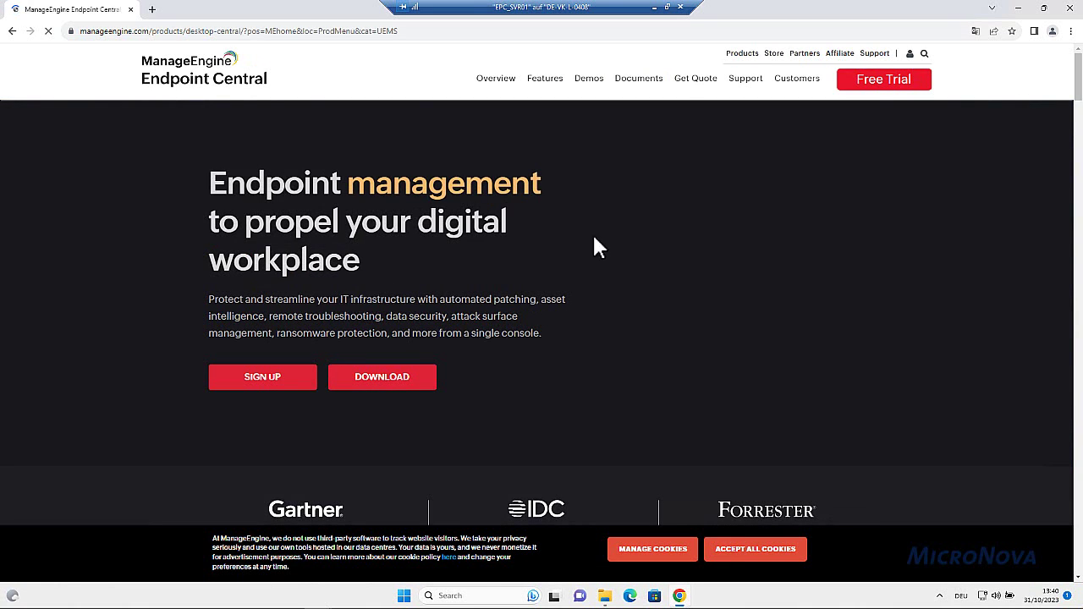
pyautogui.click(896, 81)
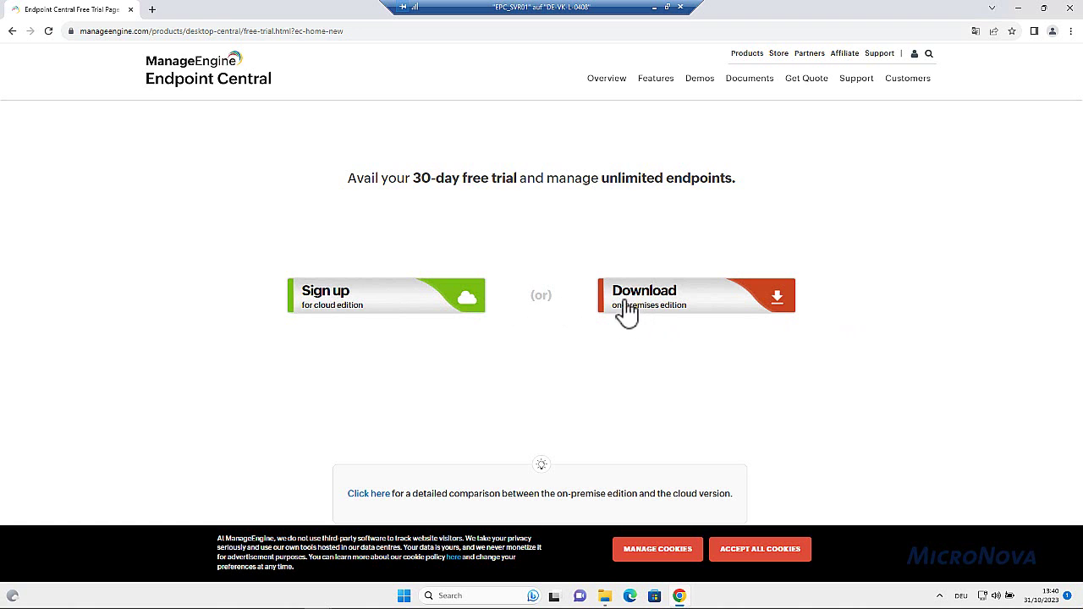
pyautogui.click(778, 300)
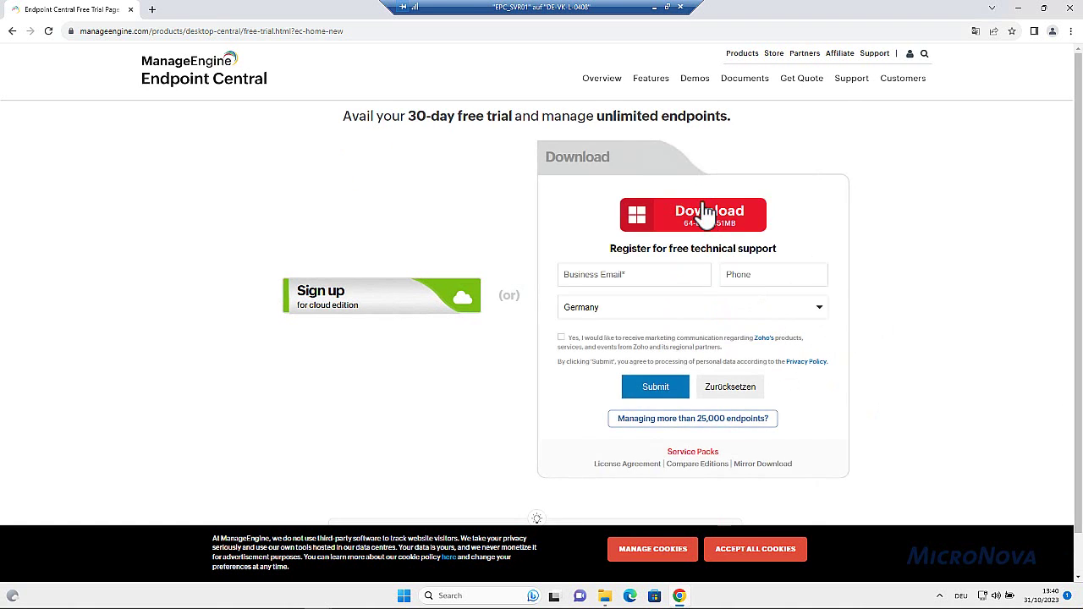
pyautogui.click(700, 219)
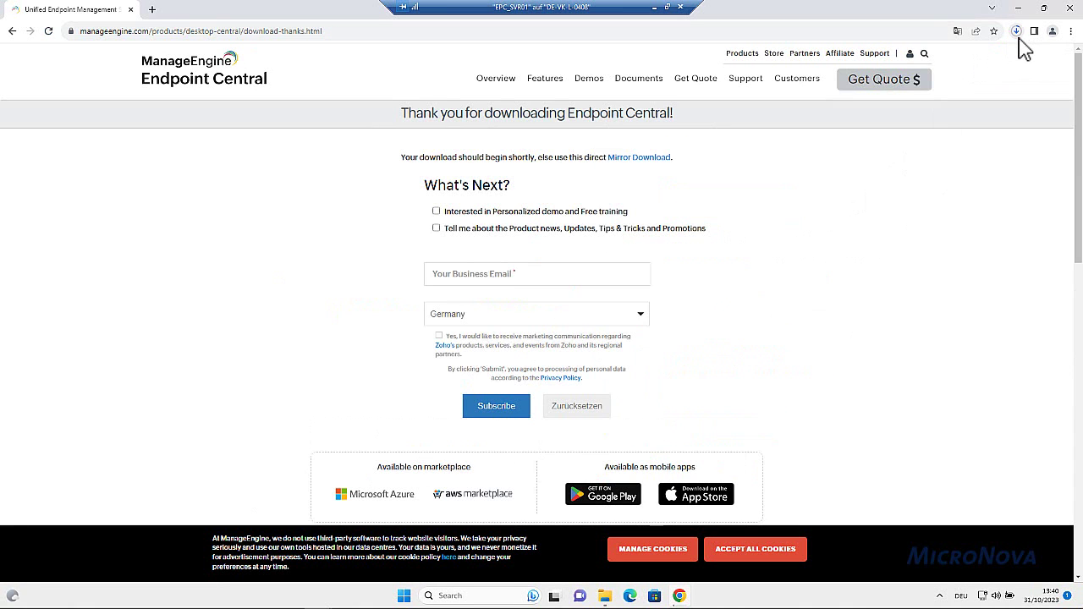
pyautogui.click(151, 11)
# Search 'manageengine endpoint central system requirements' and scroll that page to its hardware requirements
pyautogui.click(149, 32)
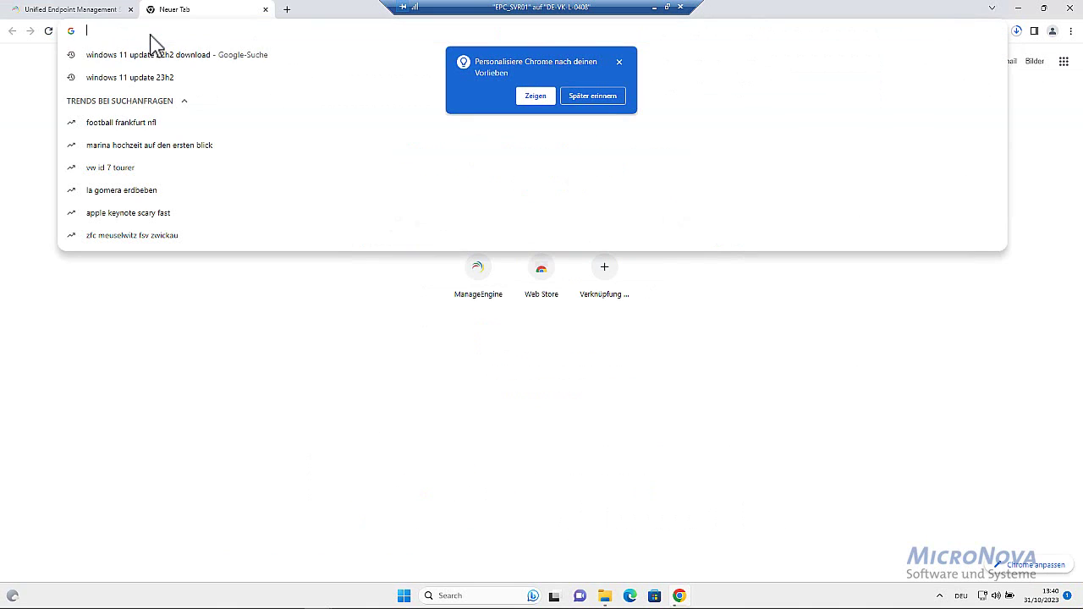
pyautogui.click(619, 61)
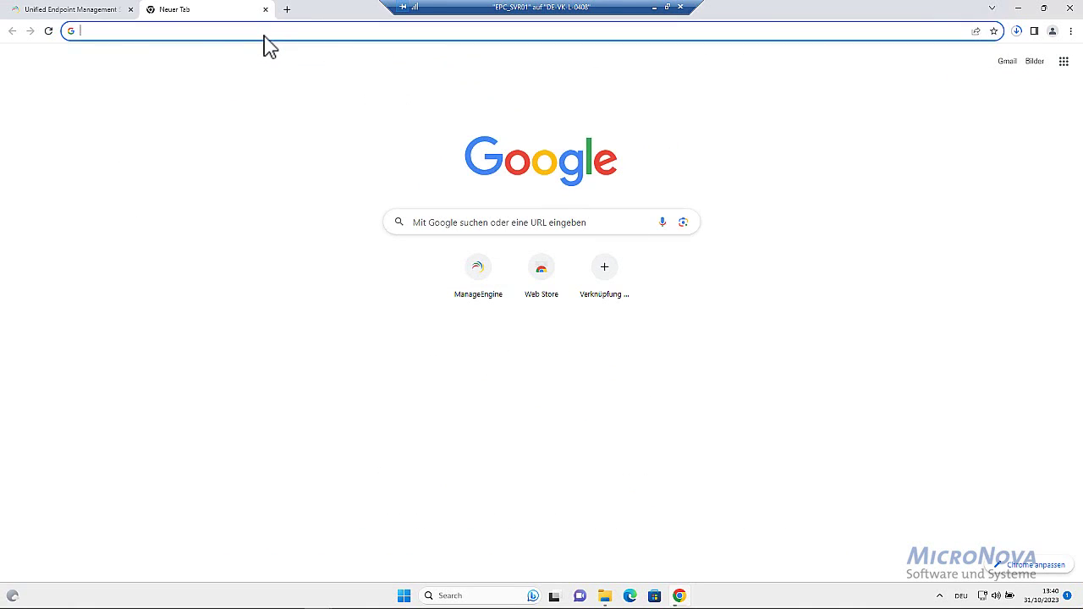
pyautogui.click(264, 34)
pyautogui.write('manag')
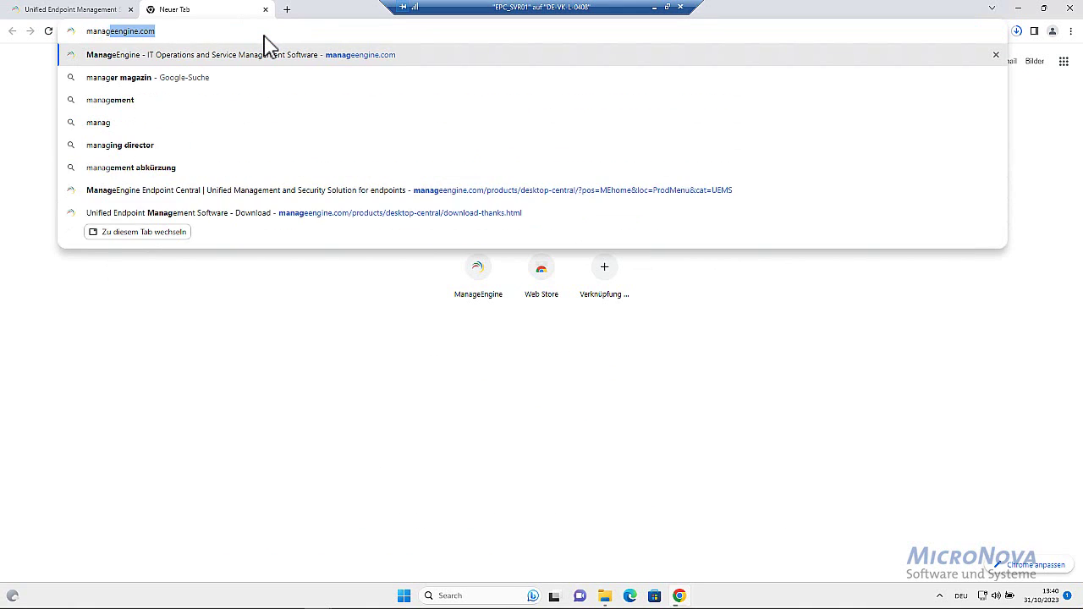
pyautogui.write('eengine e')
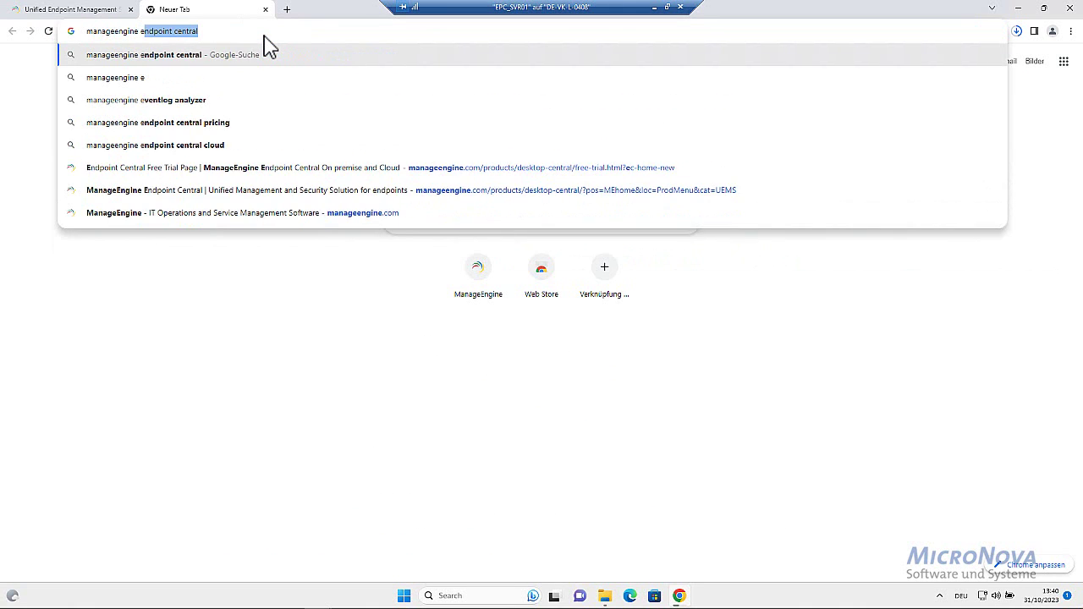
pyautogui.write('ndpoint ')
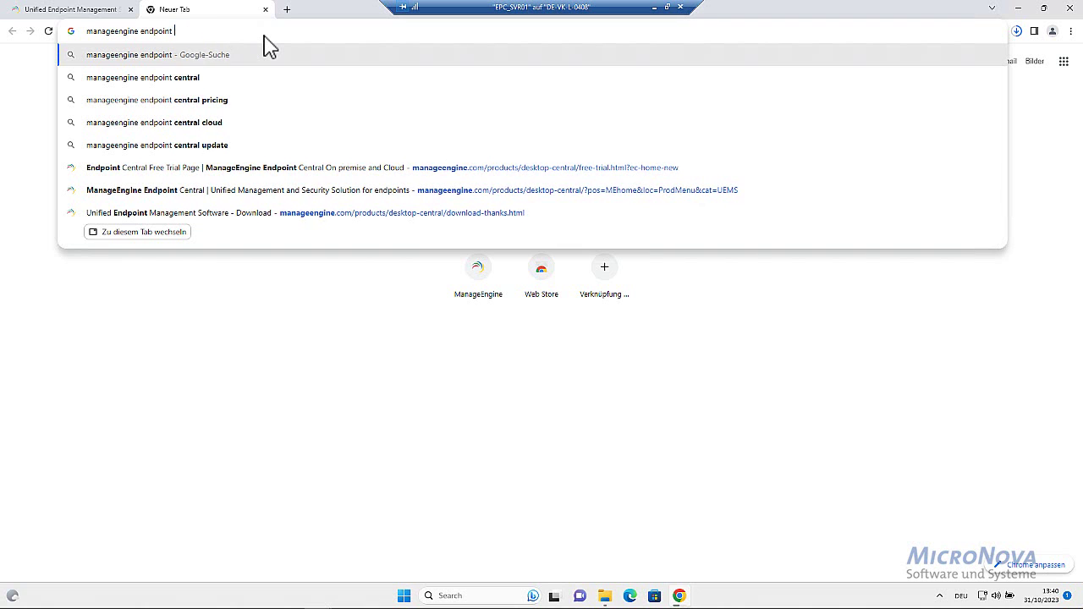
pyautogui.write('central system')
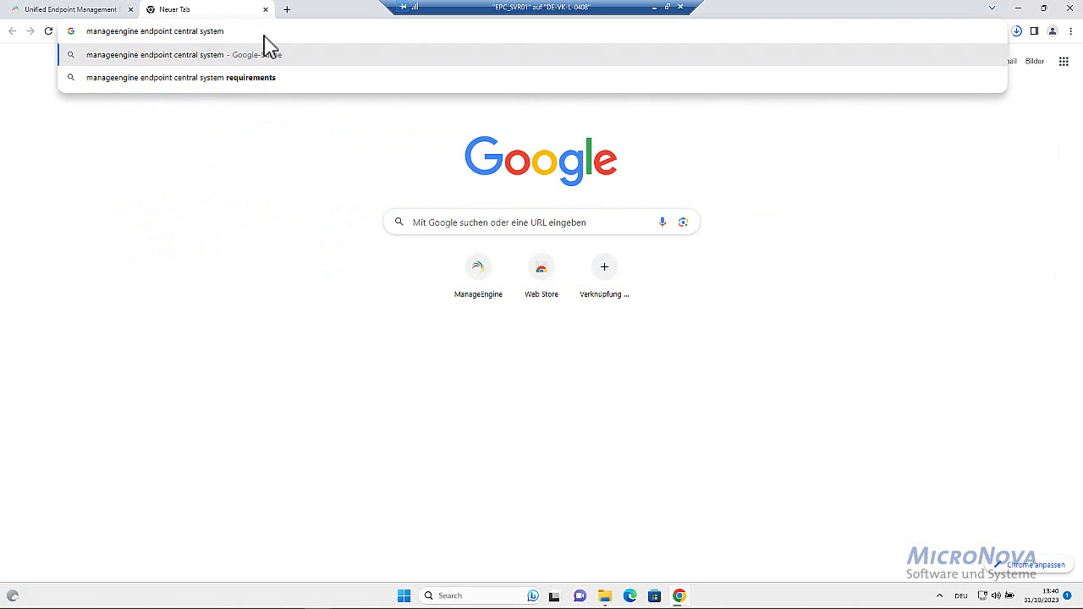
pyautogui.press('Down')
pyautogui.press('Return')
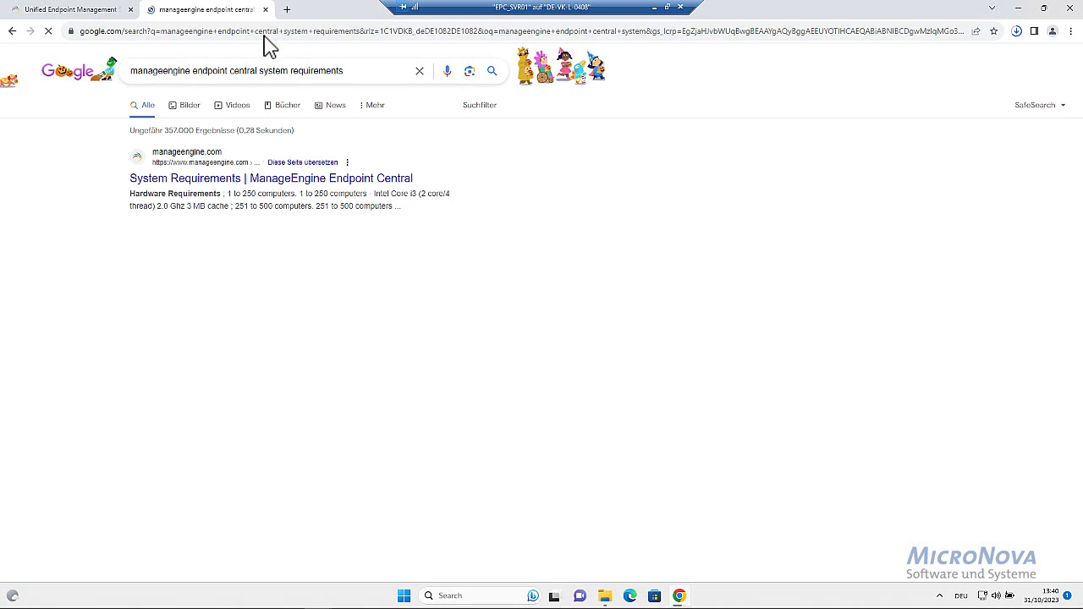
pyautogui.click(217, 180)
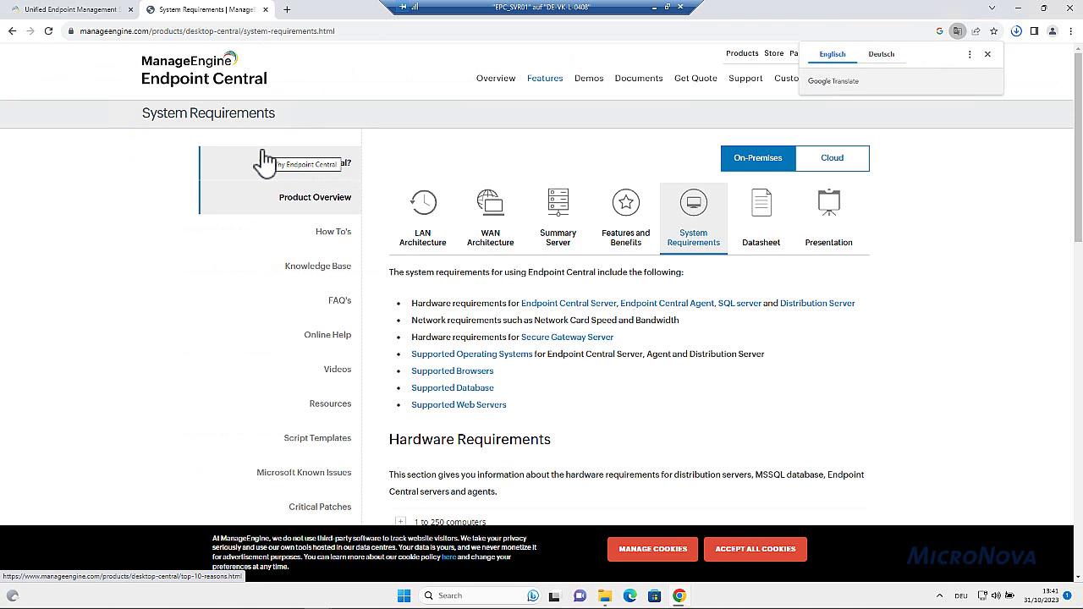
pyautogui.scroll(-1, 847, 350)
pyautogui.scroll(-2, 762, 377)
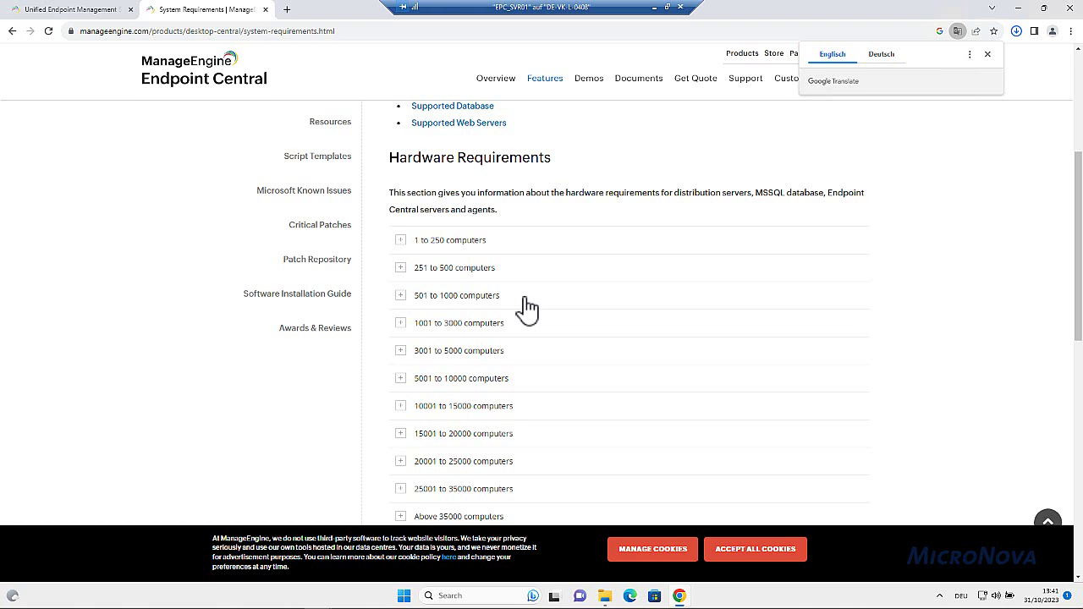
# Expand the 501 to 1000 computers requirements and note the Core i3 processor spec
pyautogui.click(400, 296)
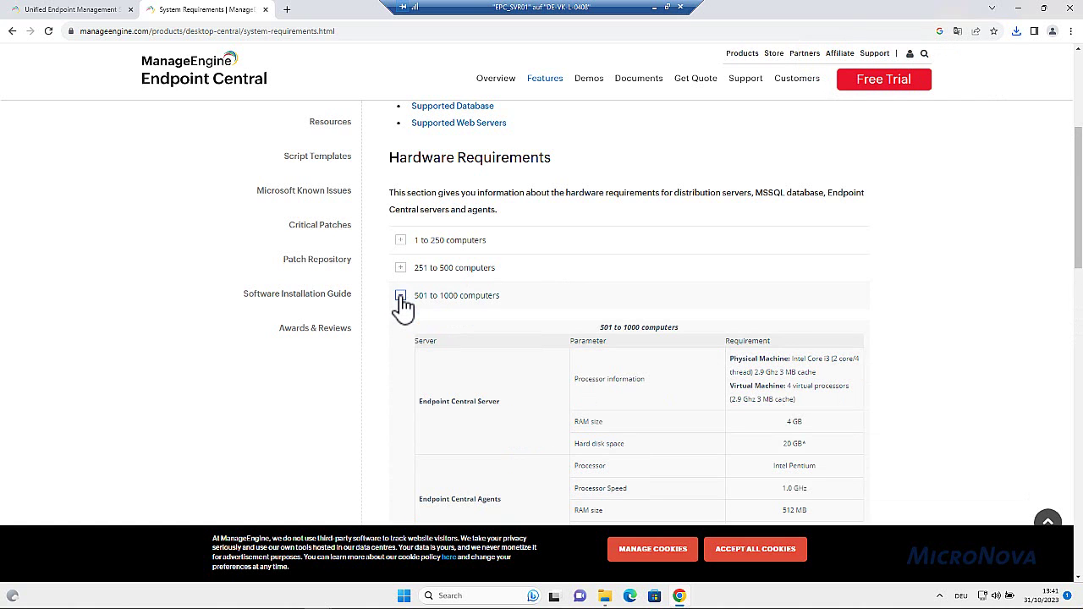
pyautogui.scroll(-2, 757, 327)
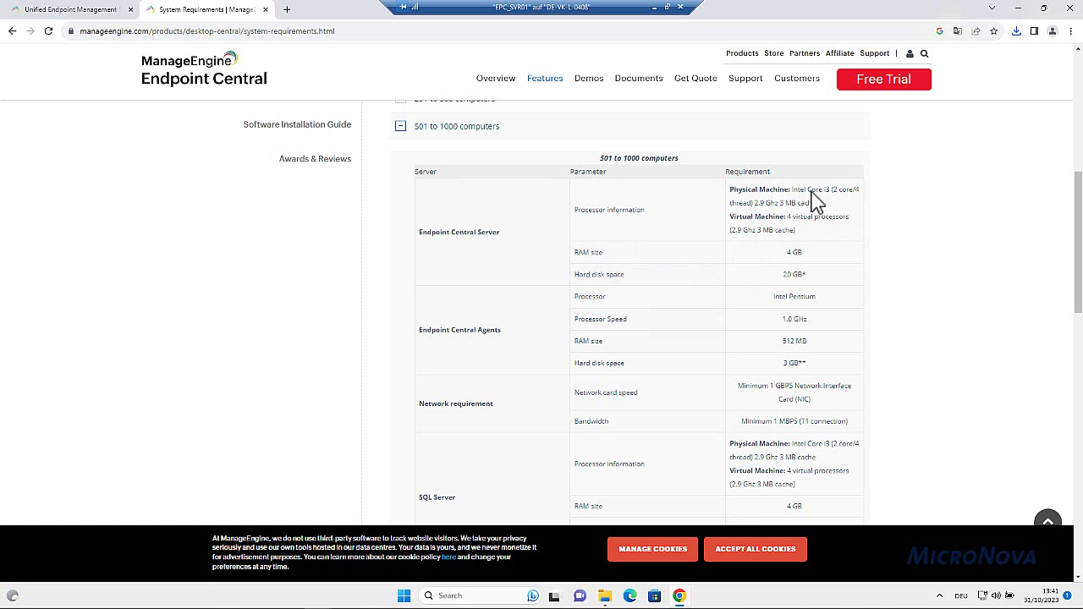
pyautogui.moveTo(811, 193); pyautogui.dragTo(861, 215)
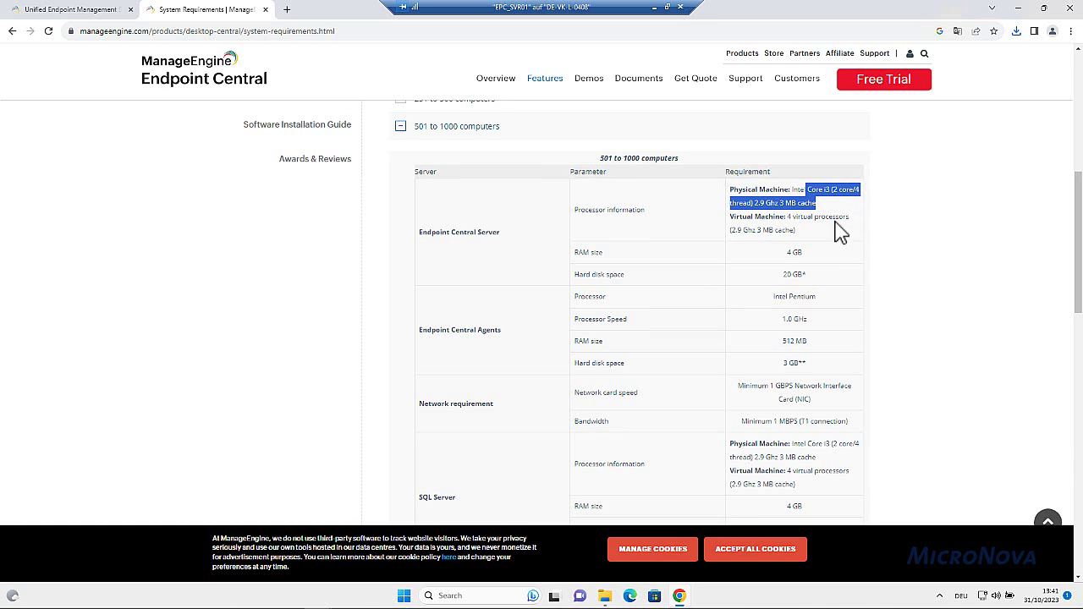
pyautogui.click(780, 254)
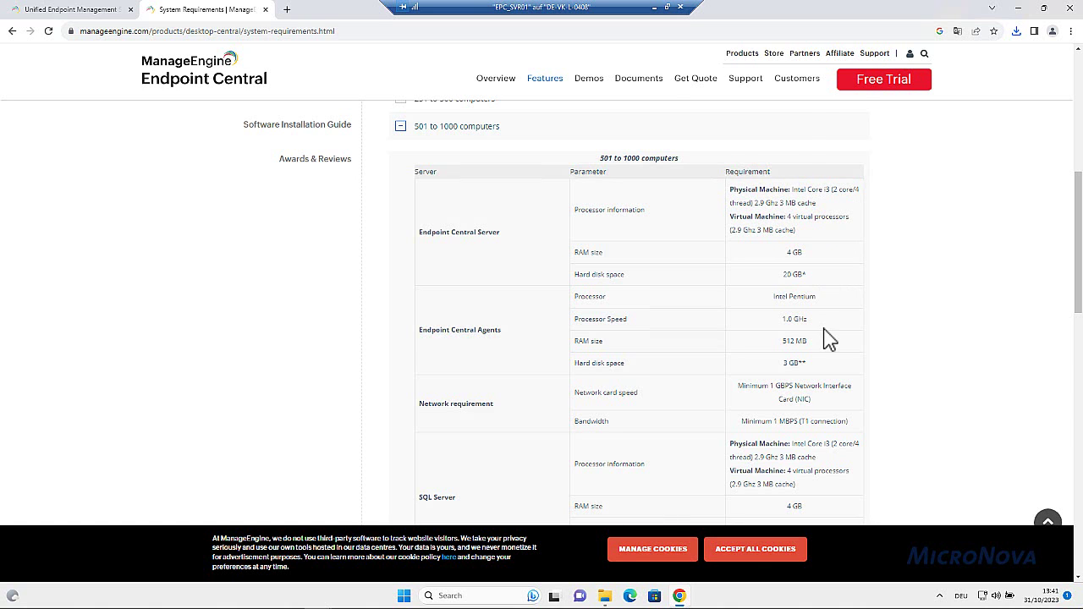
pyautogui.scroll(-2, 825, 339)
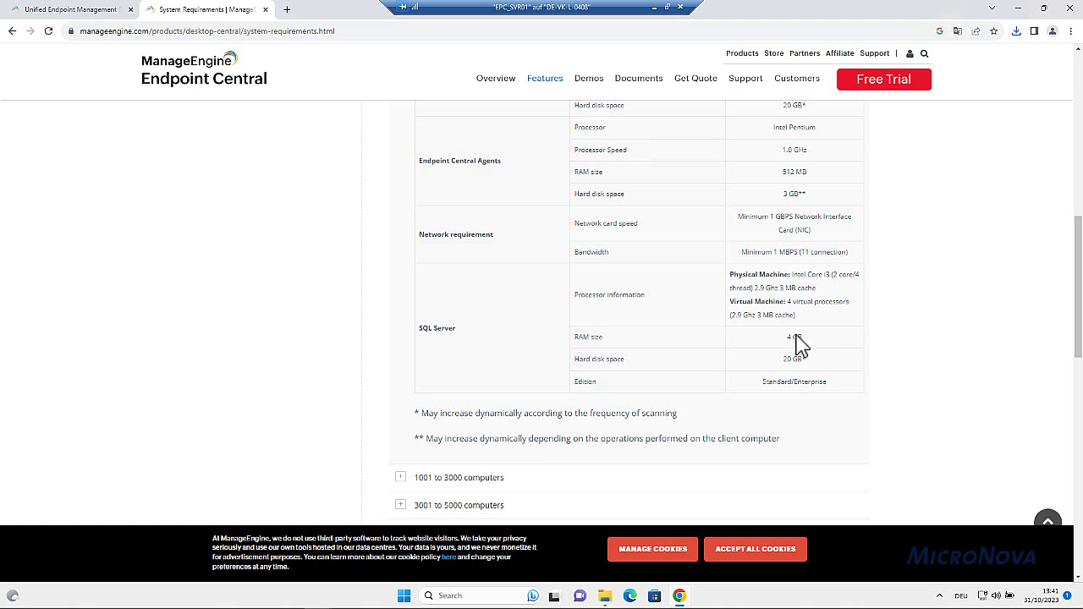
pyautogui.scroll(-2, 817, 346)
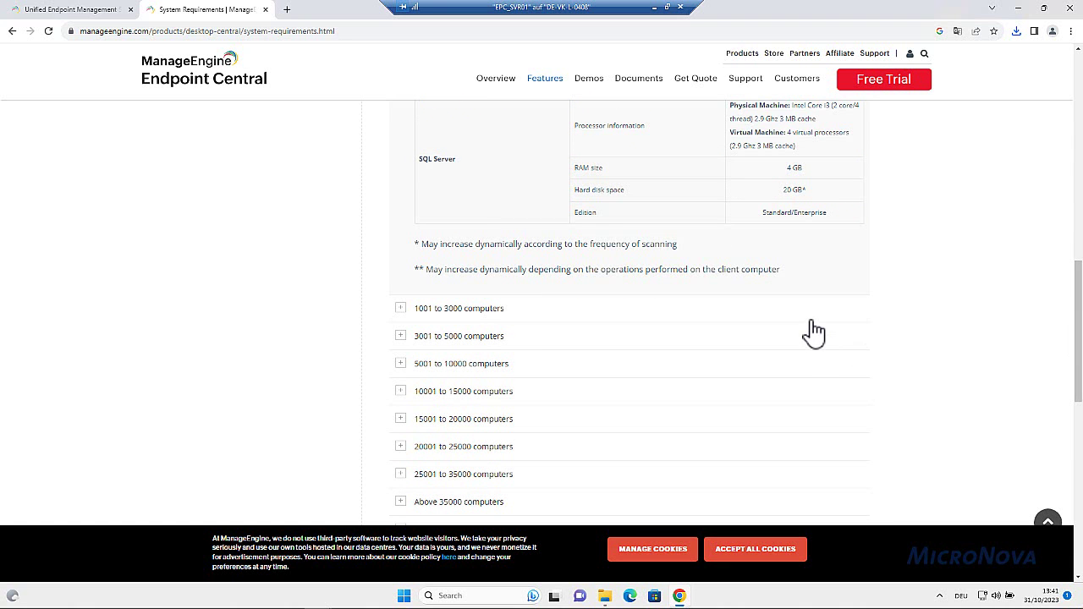
pyautogui.scroll(-3, 813, 333)
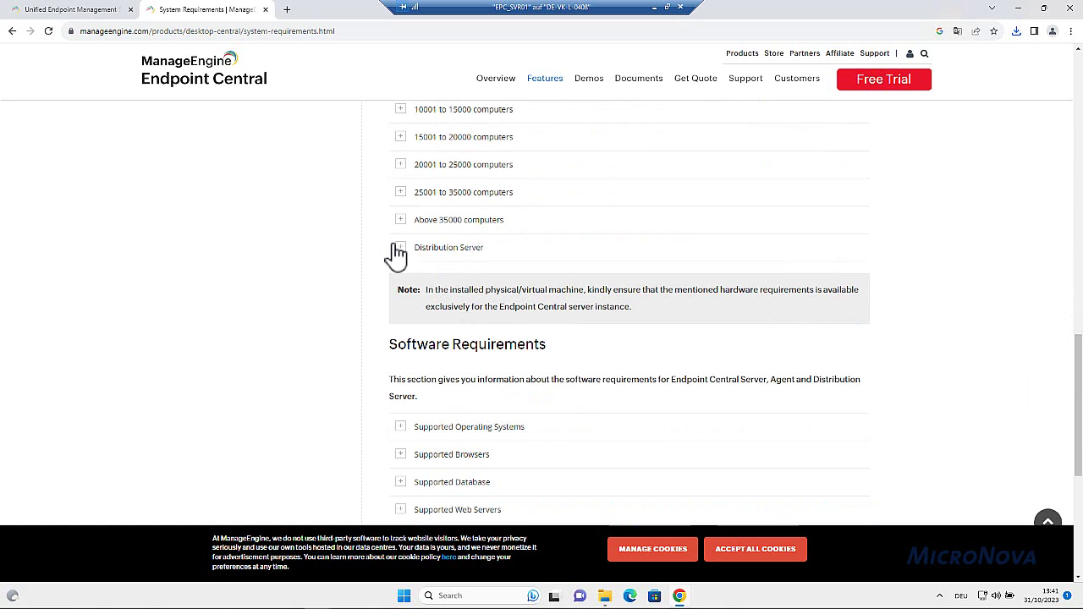
# Review the Distribution Server and Supported Operating Systems sections, then go to LAN Architecture
pyautogui.click(398, 252)
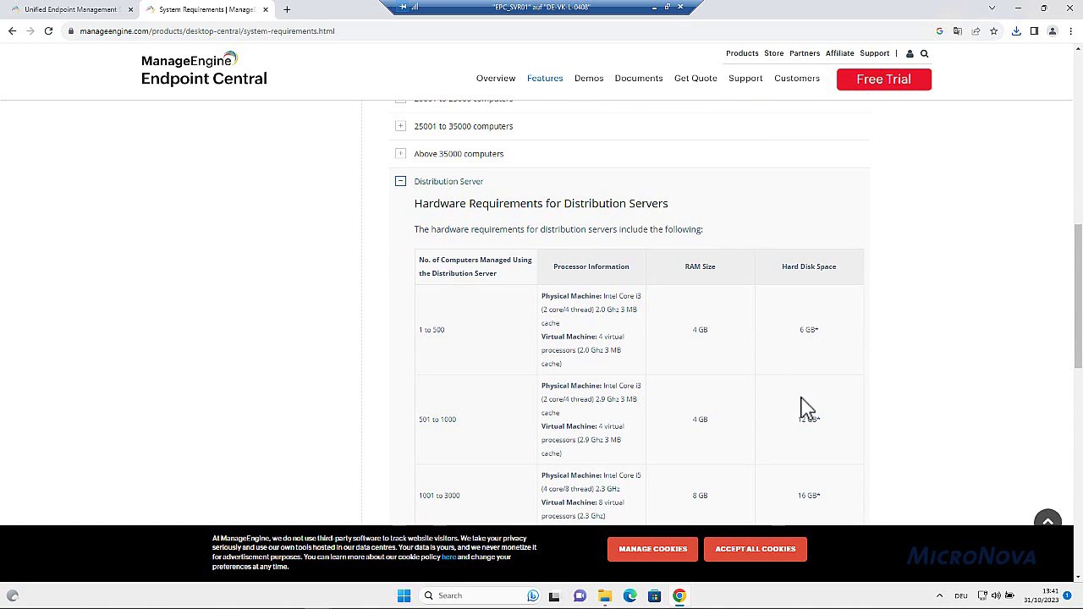
pyautogui.click(401, 182)
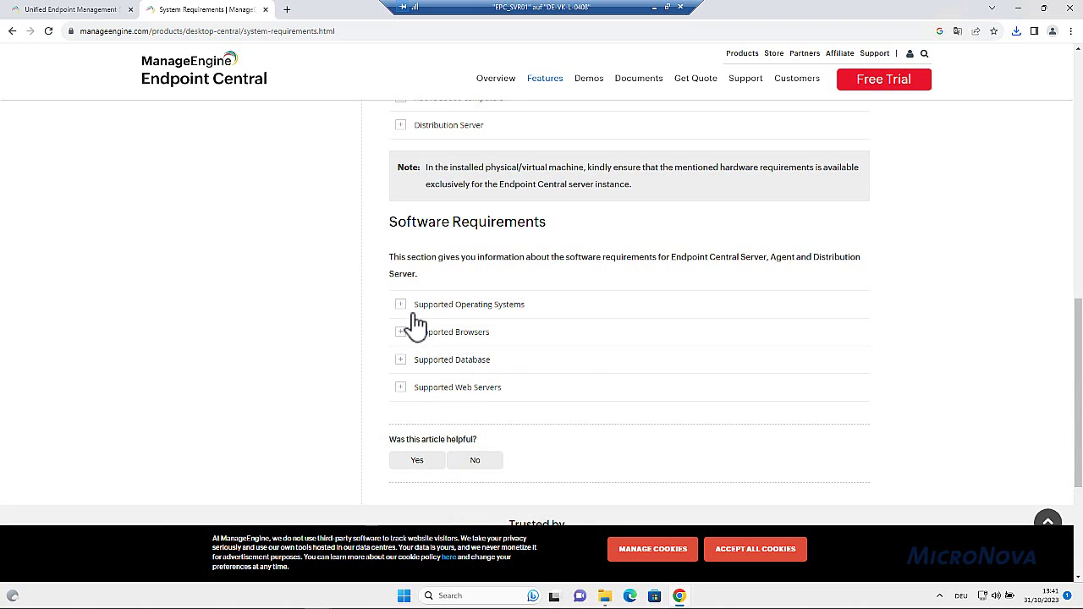
pyautogui.click(401, 303)
pyautogui.scroll(-2, 737, 363)
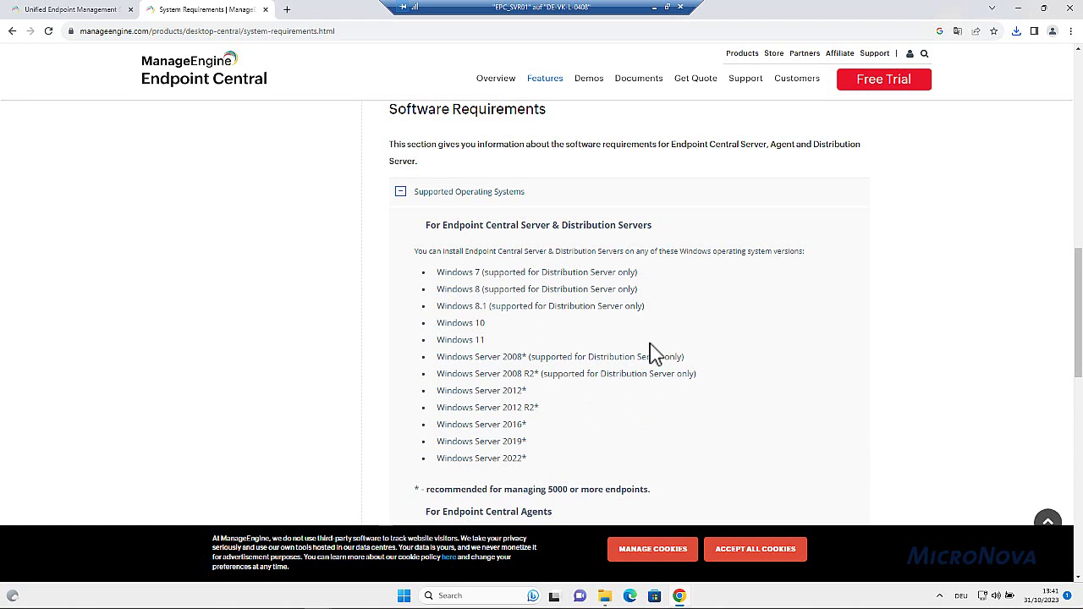
pyautogui.click(401, 193)
pyautogui.scroll(6, 818, 312)
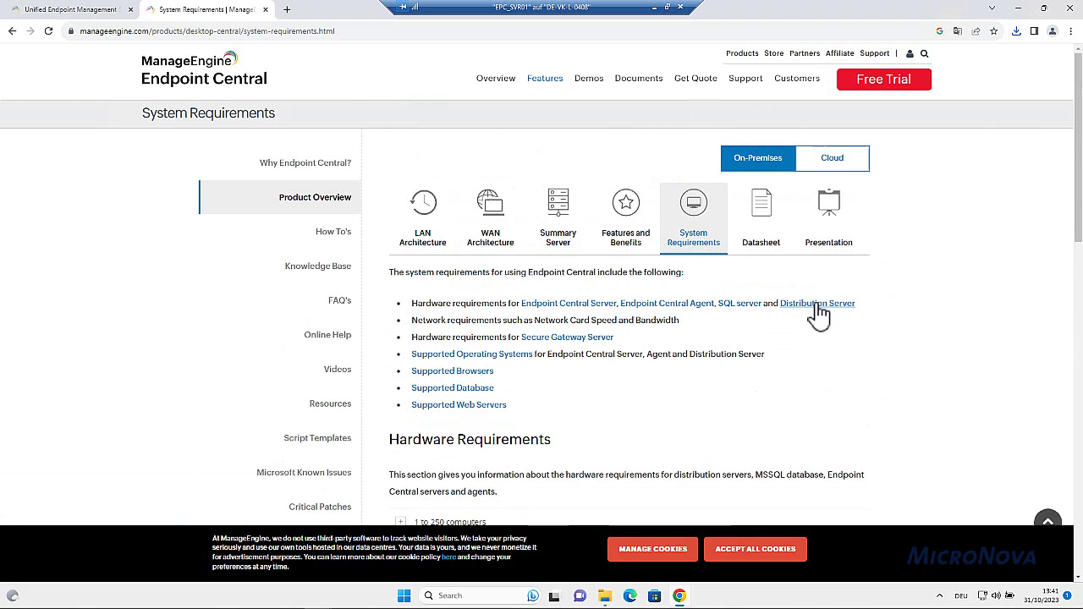
pyautogui.click(429, 250)
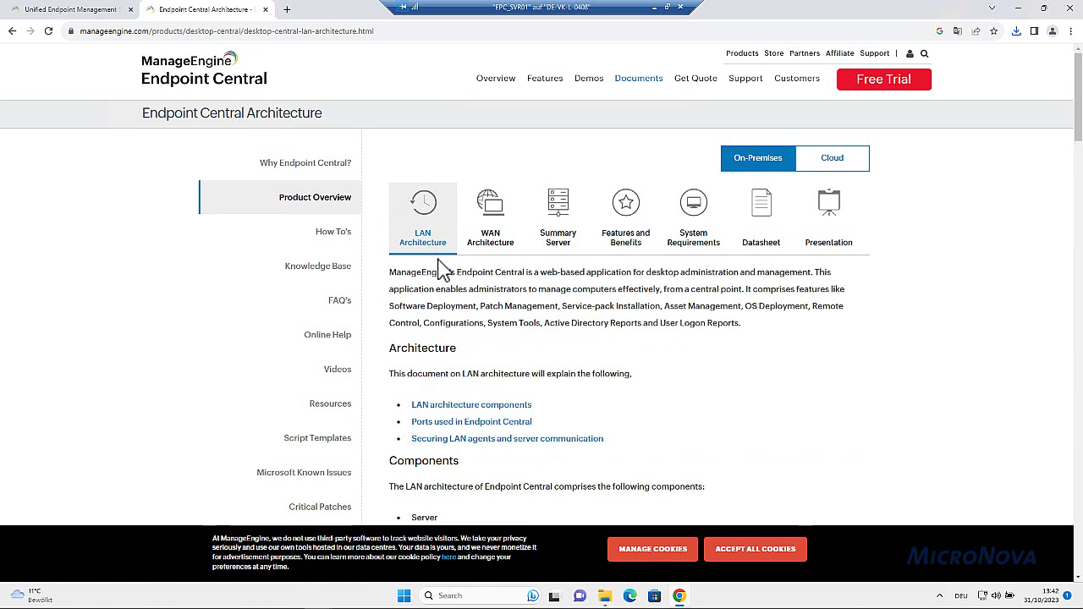
# Scroll down the LAN Architecture page and highlight the note about ports 135, 139 and 445
pyautogui.scroll(-5, 684, 359)
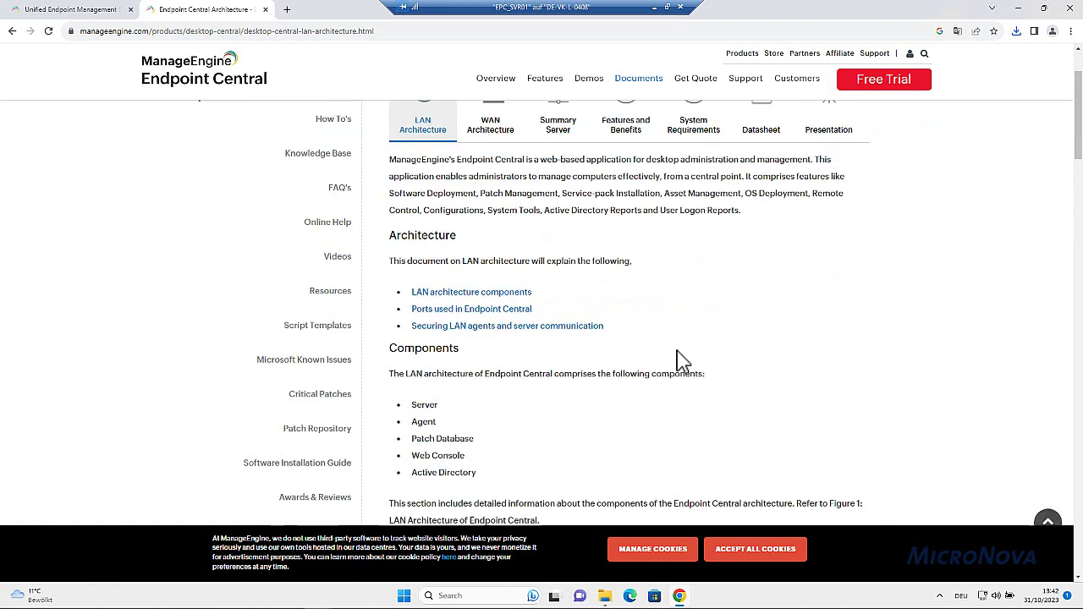
pyautogui.scroll(-6, 684, 359)
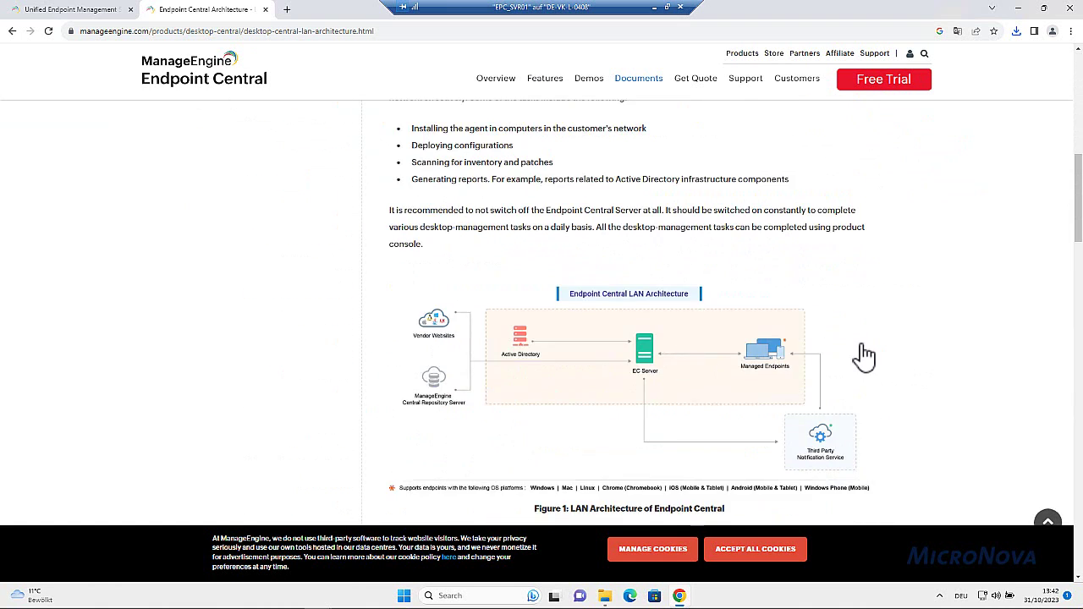
pyautogui.scroll(-8, 863, 356)
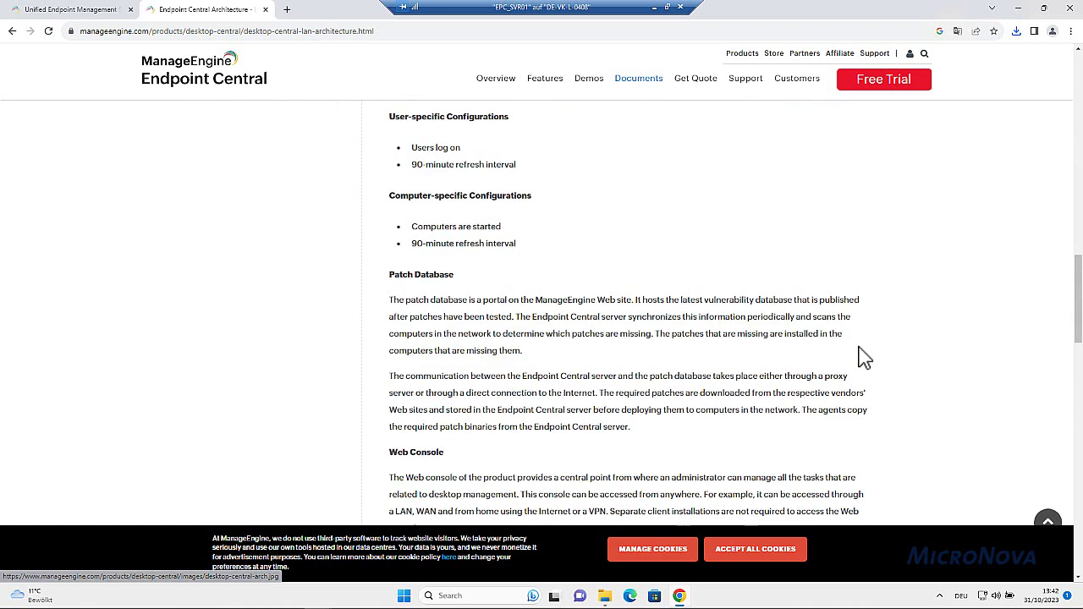
pyautogui.scroll(-3, 863, 355)
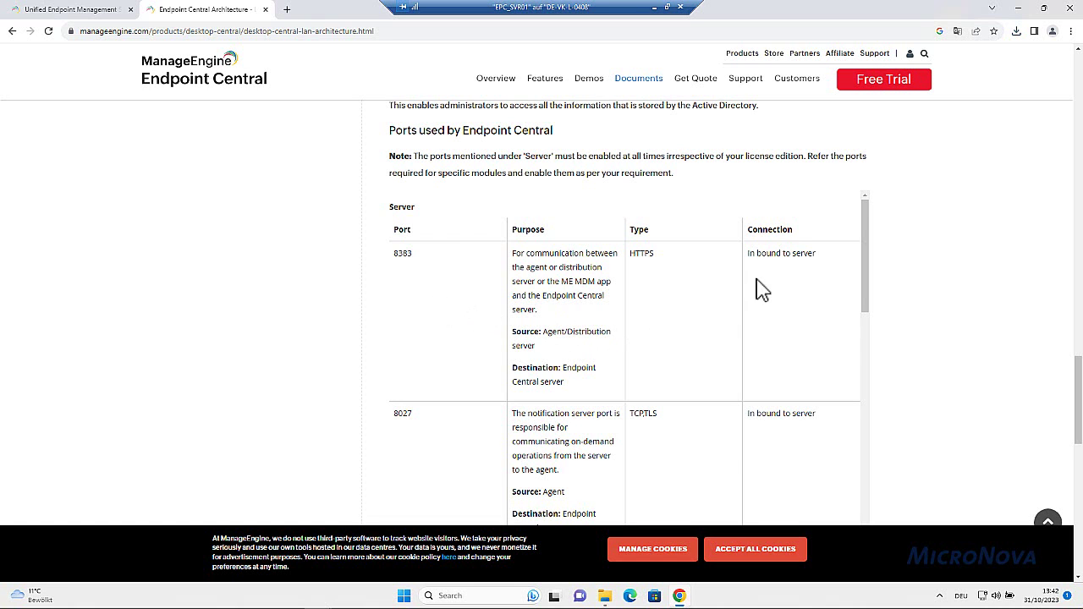
pyautogui.scroll(-3, 745, 314)
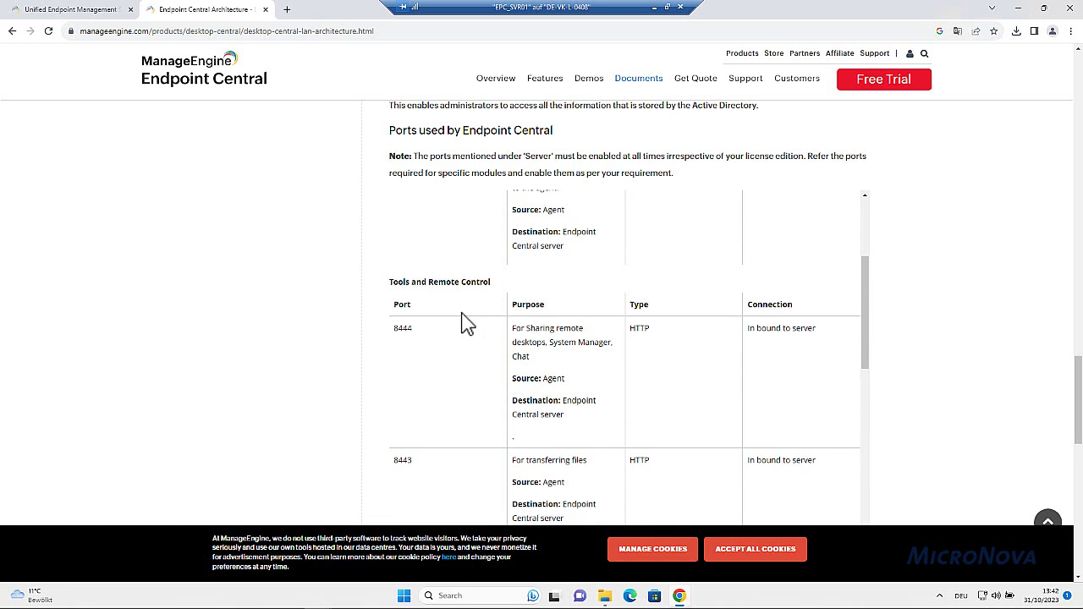
pyautogui.scroll(-5, 467, 324)
pyautogui.scroll(-2, 466, 326)
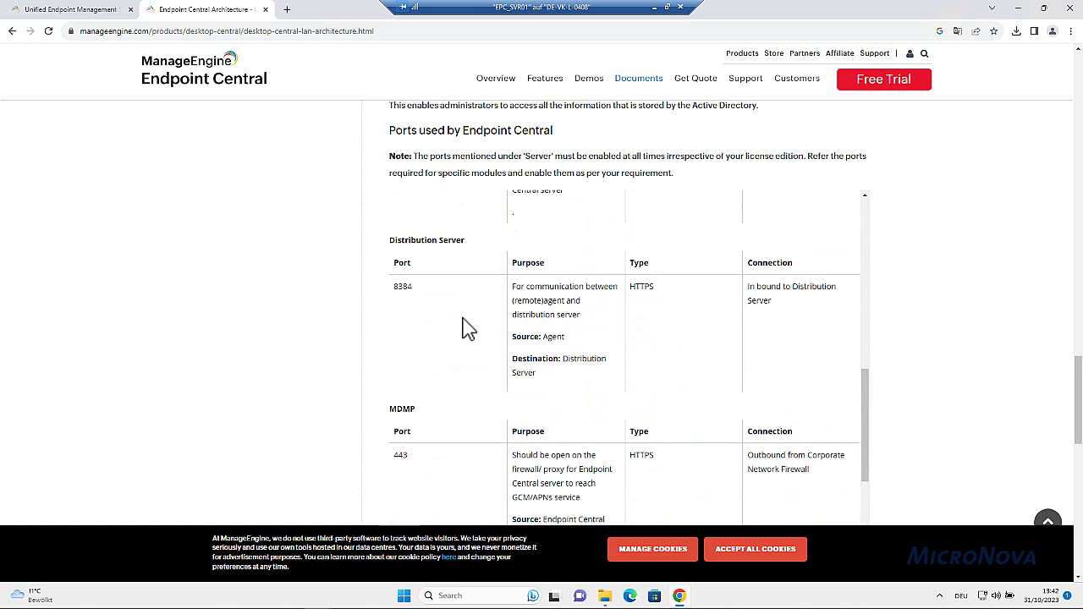
pyautogui.scroll(-2, 467, 326)
pyautogui.scroll(-3, 487, 297)
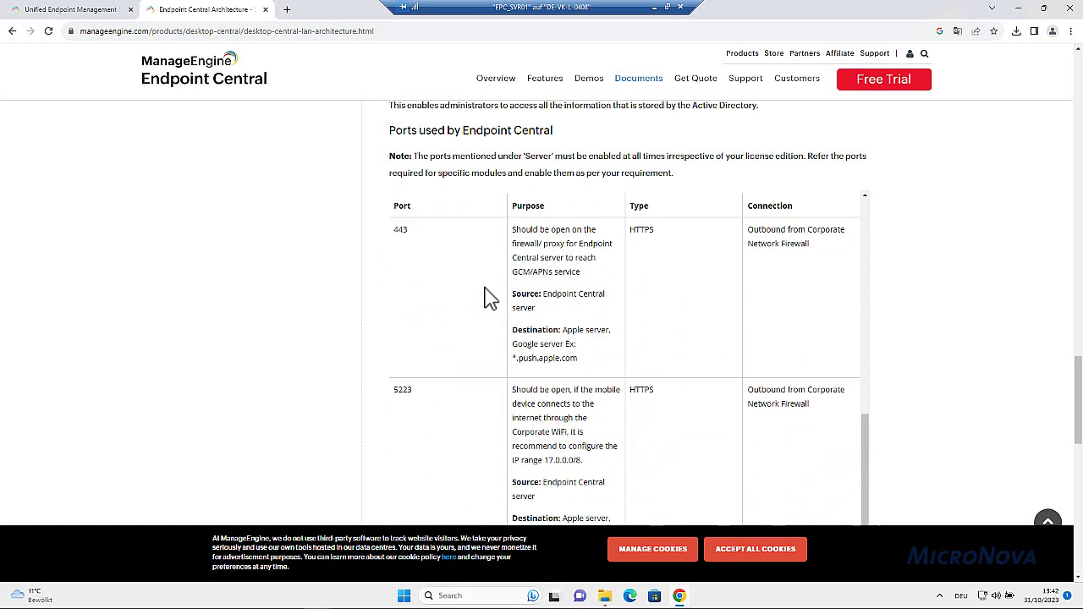
pyautogui.scroll(-4, 484, 301)
pyautogui.scroll(-3, 986, 351)
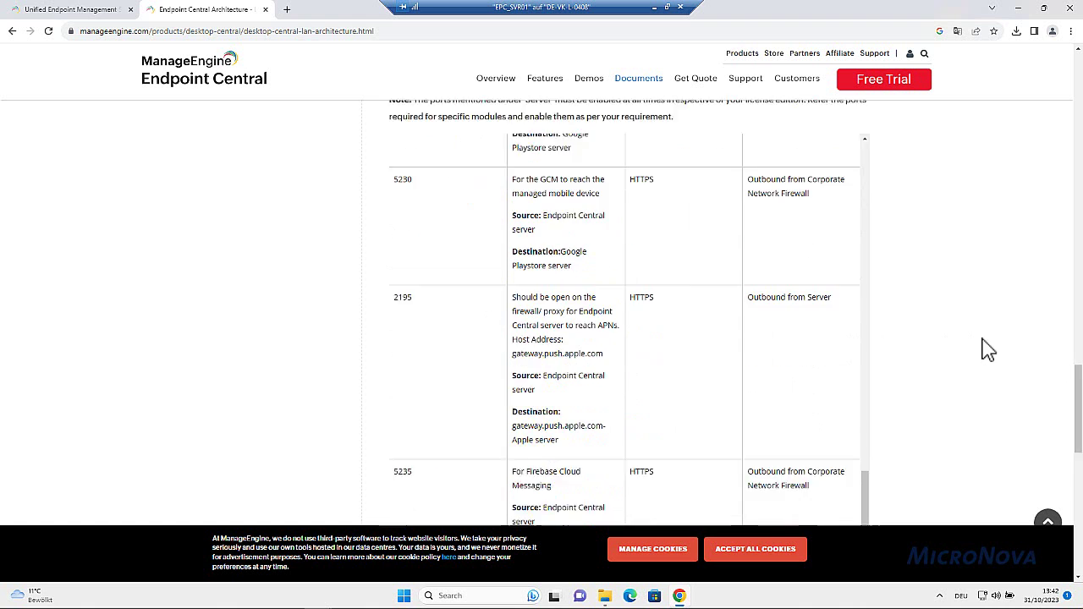
pyautogui.scroll(-4, 745, 353)
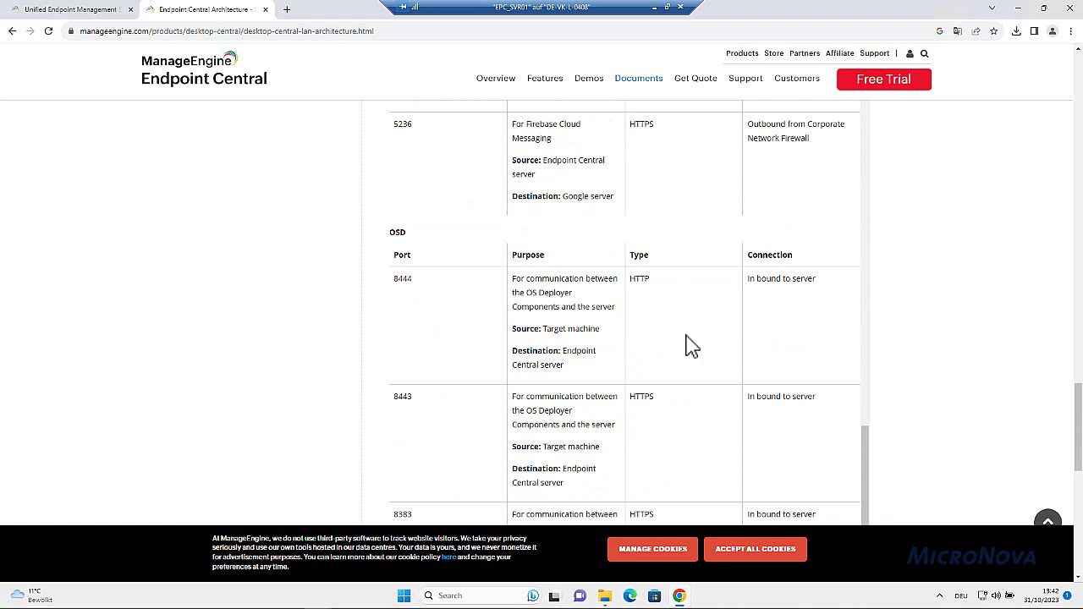
pyautogui.scroll(-3, 1013, 317)
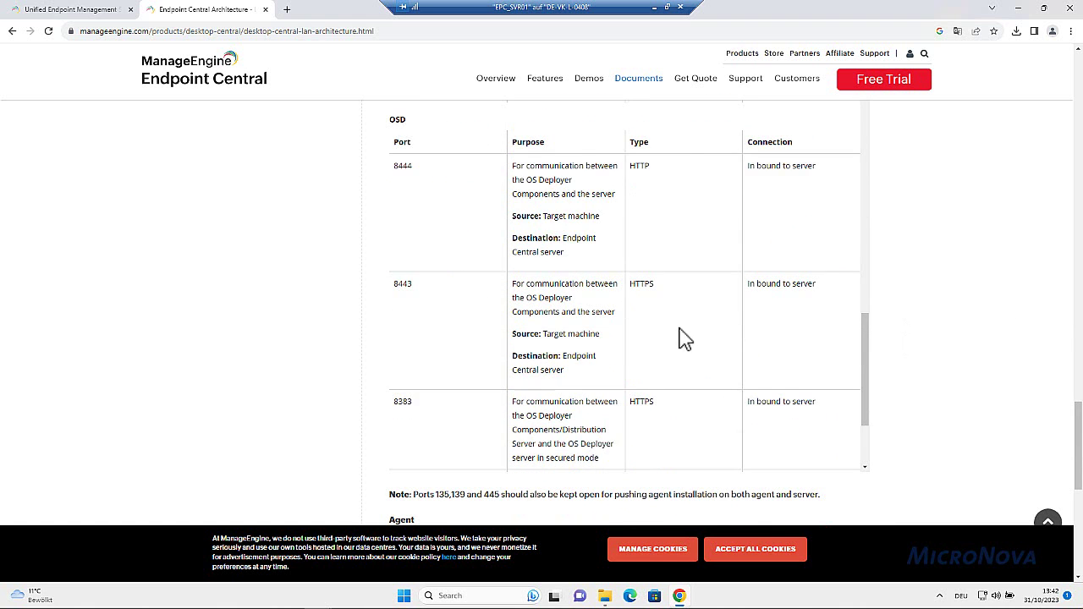
pyautogui.scroll(-3, 656, 341)
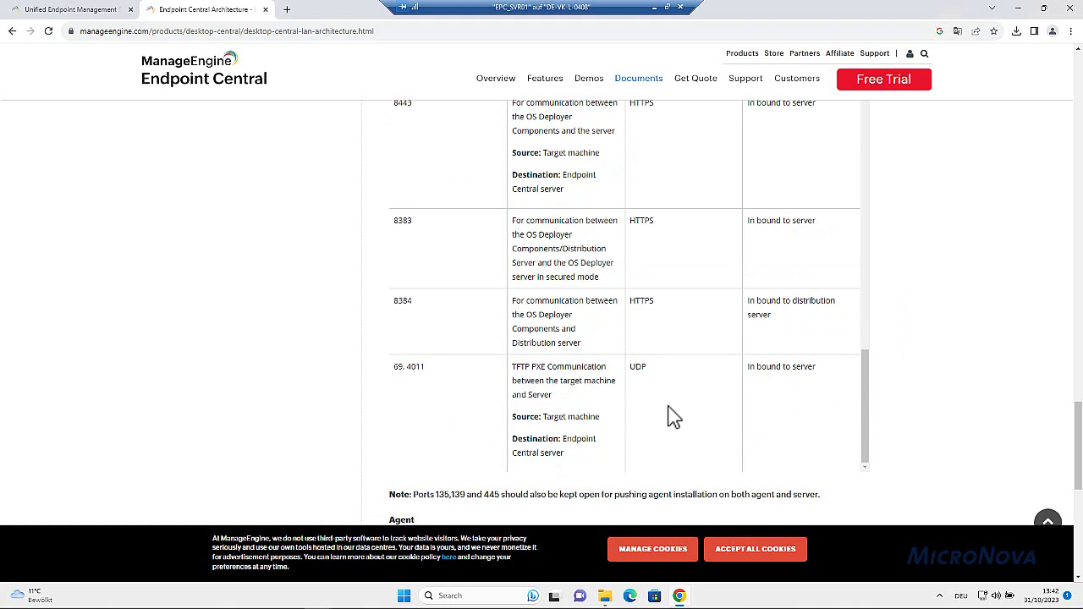
pyautogui.scroll(-1, 982, 412)
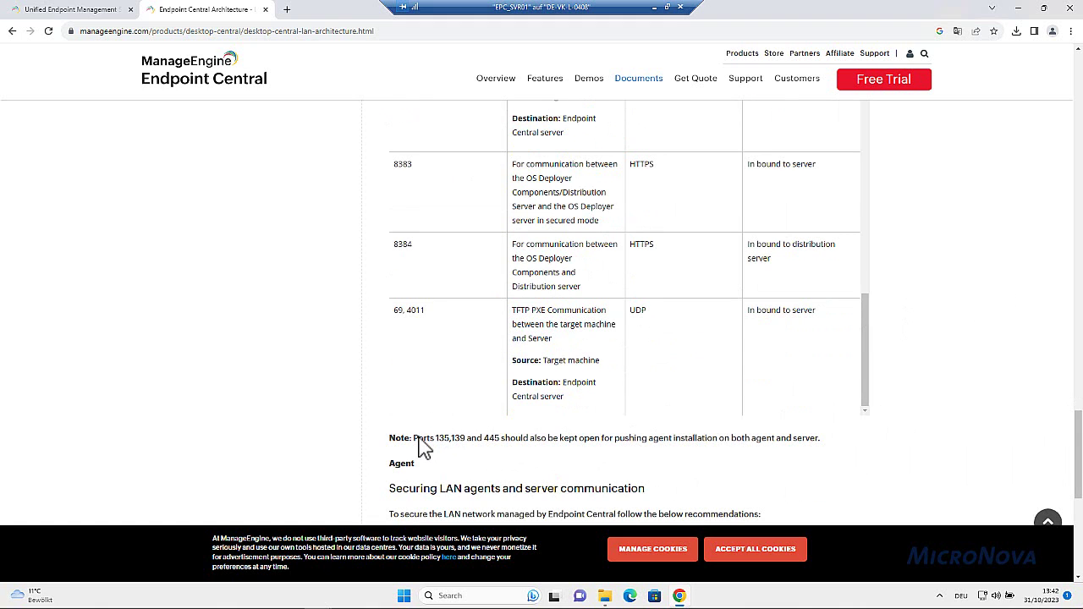
pyautogui.moveTo(414, 438); pyautogui.dragTo(501, 439)
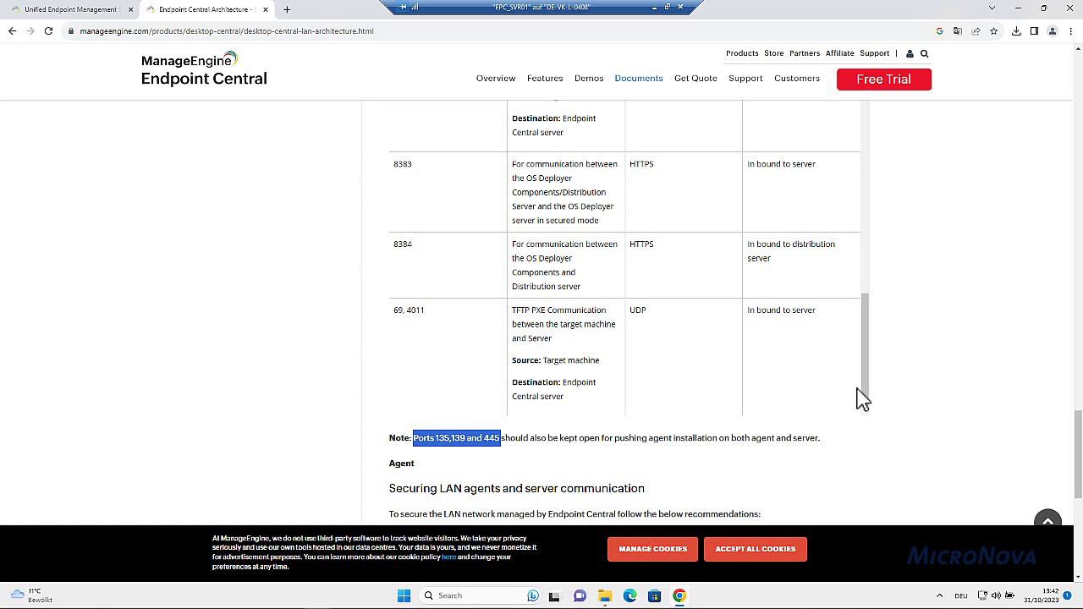
# Open the WAN Architecture article and skim its components
pyautogui.scroll(20, 861, 398)
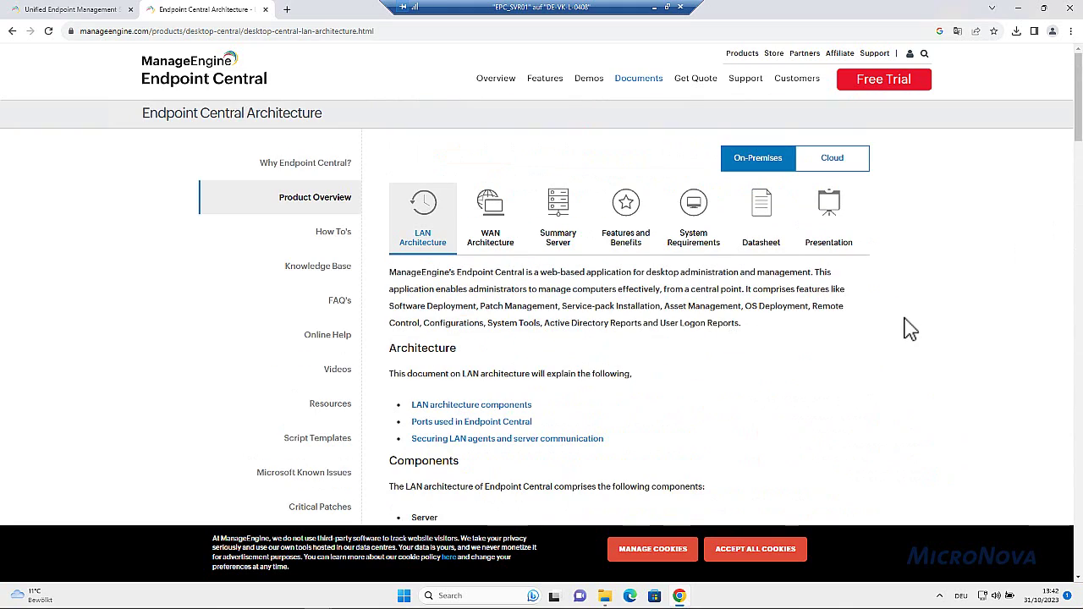
pyautogui.click(490, 227)
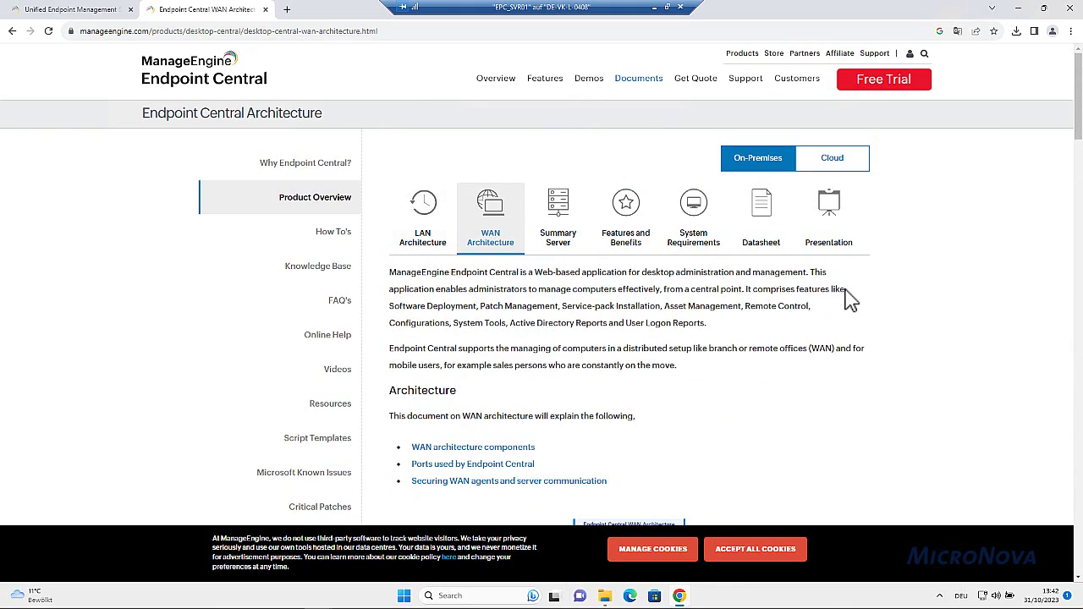
pyautogui.scroll(-10, 830, 382)
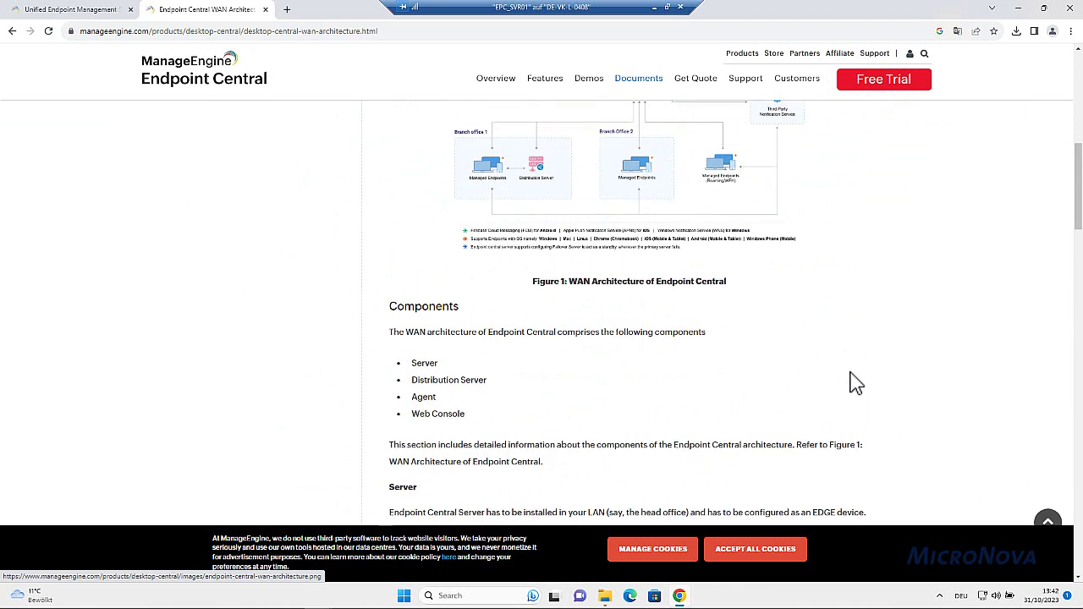
pyautogui.scroll(10, 855, 383)
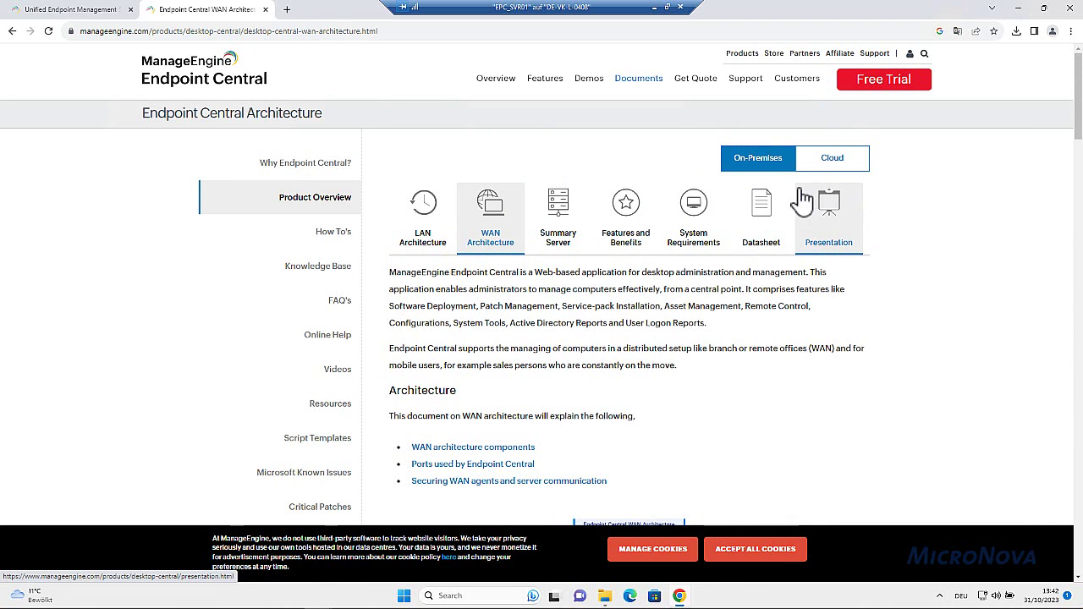
# Copy the downloaded Endpoint Central installer from Downloads into E:\Service Packs
pyautogui.click(1017, 32)
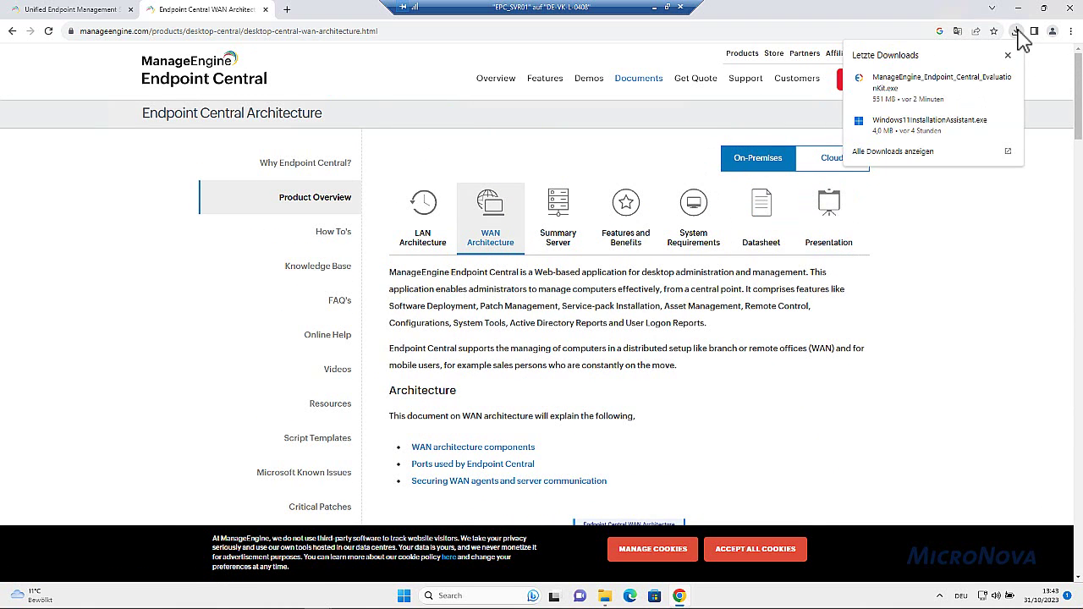
pyautogui.click(992, 79)
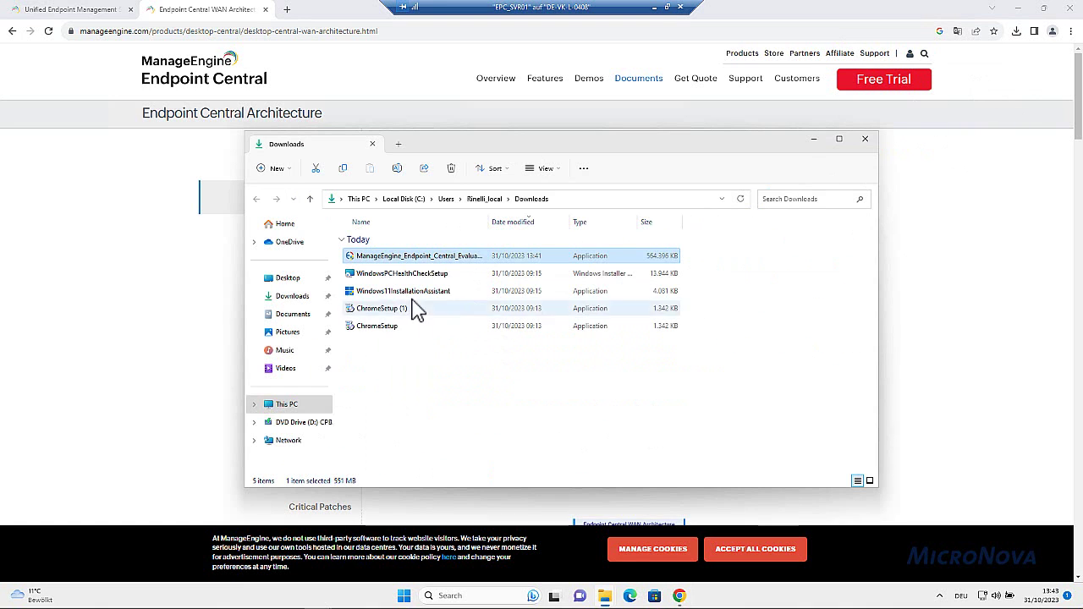
pyautogui.click(415, 292)
pyautogui.click(412, 259)
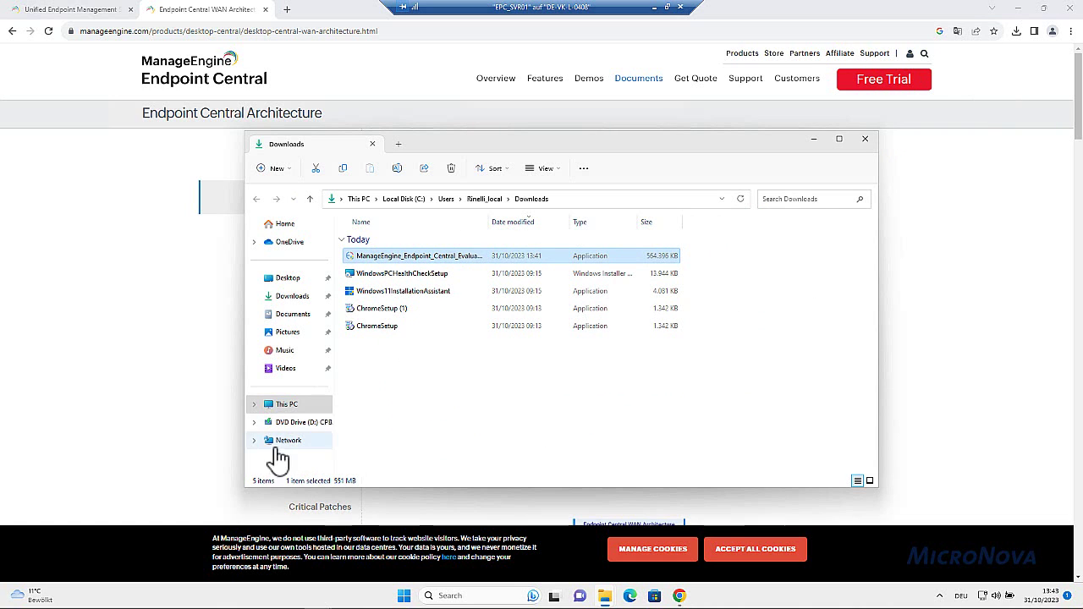
pyautogui.click(254, 405)
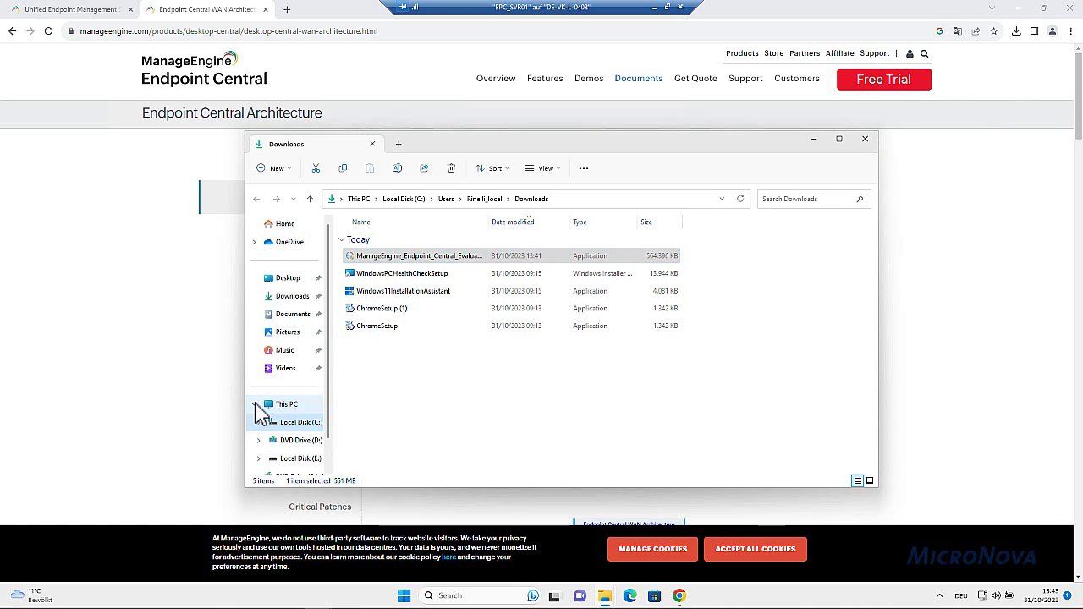
pyautogui.click(288, 459)
pyautogui.doubleClick(375, 242)
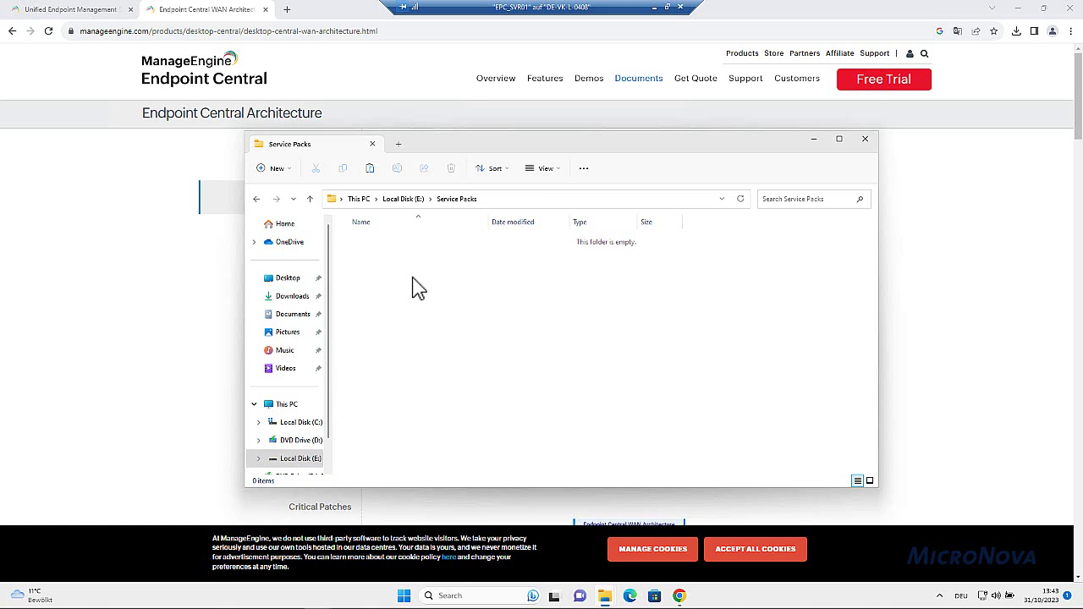
pyautogui.hotkey('ctrl', 'v')
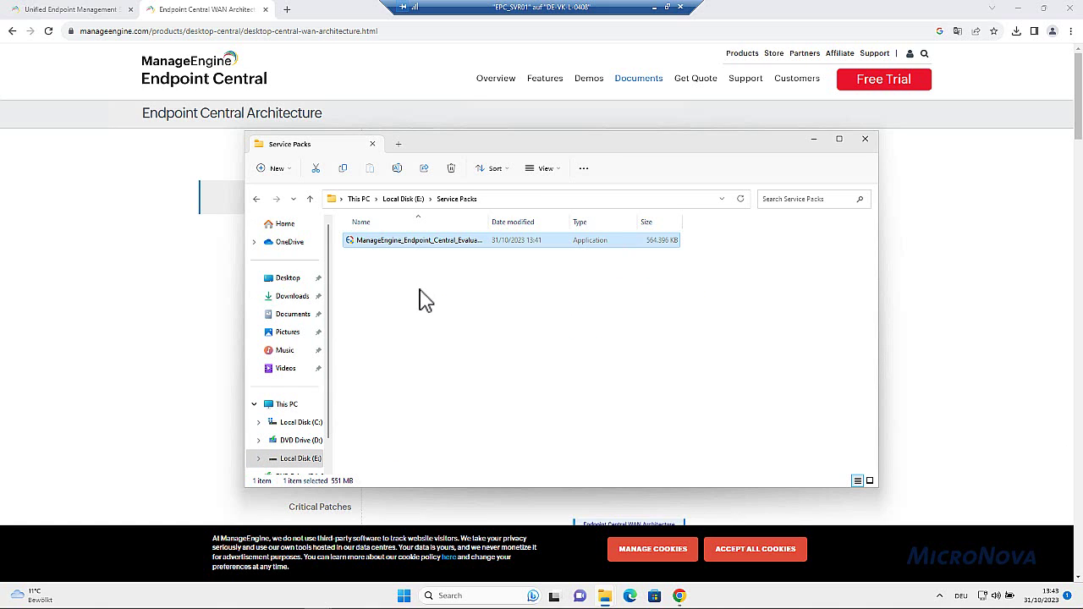
pyautogui.click(431, 301)
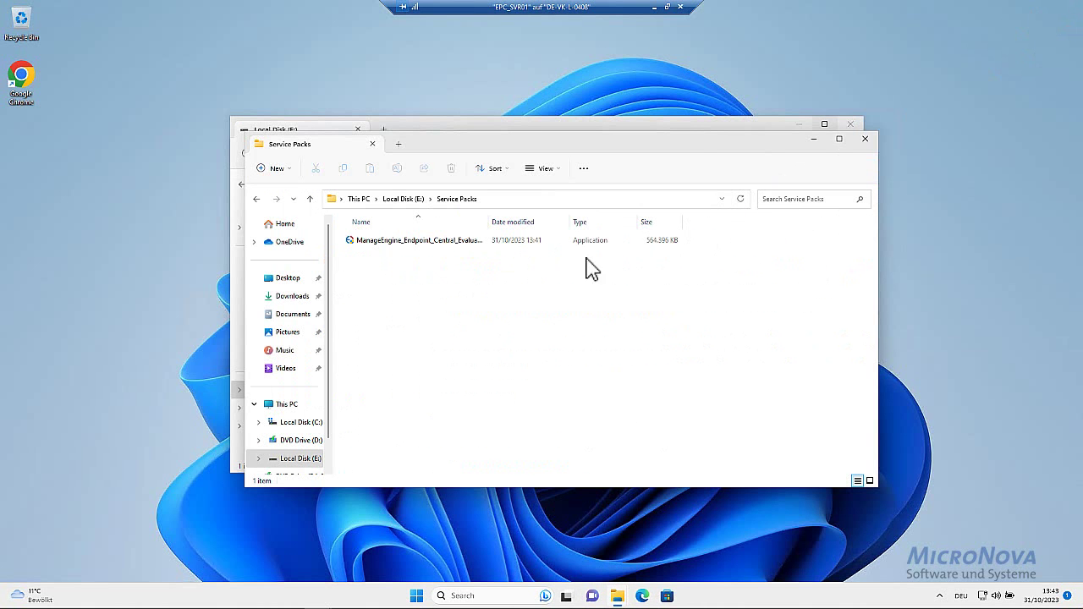
pyautogui.click(851, 125)
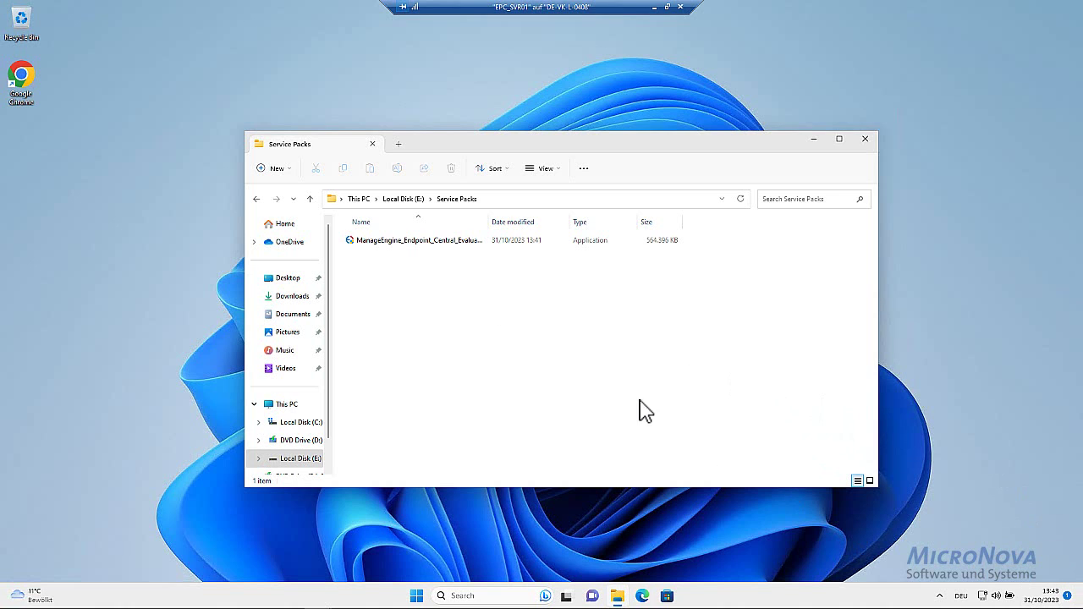
# Run the installer with admin rights, pass the Welcome page and accept the license agreement
pyautogui.doubleClick(395, 246)
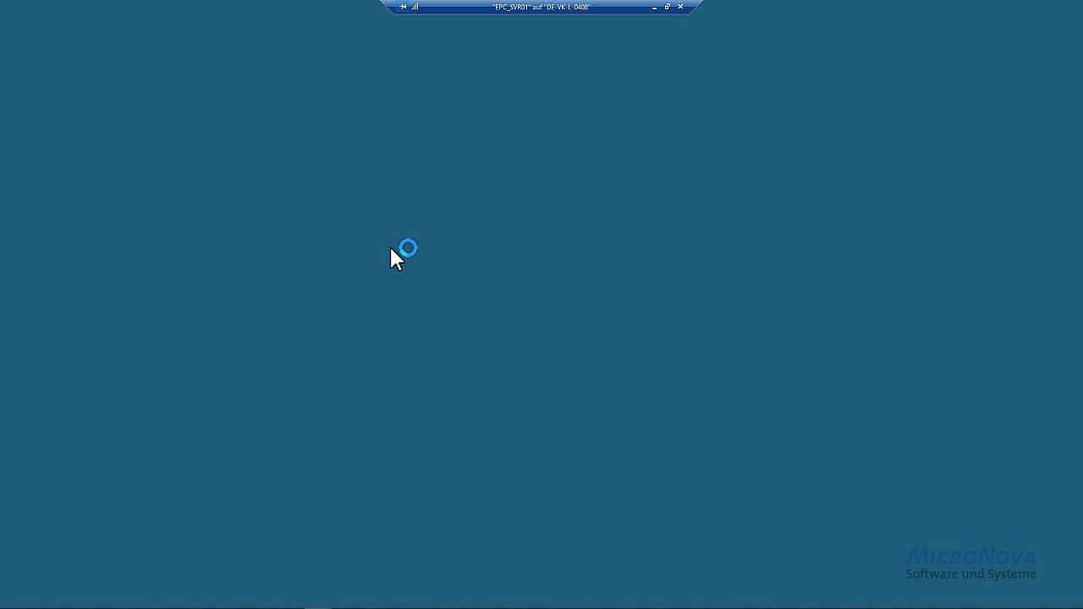
pyautogui.click(495, 394)
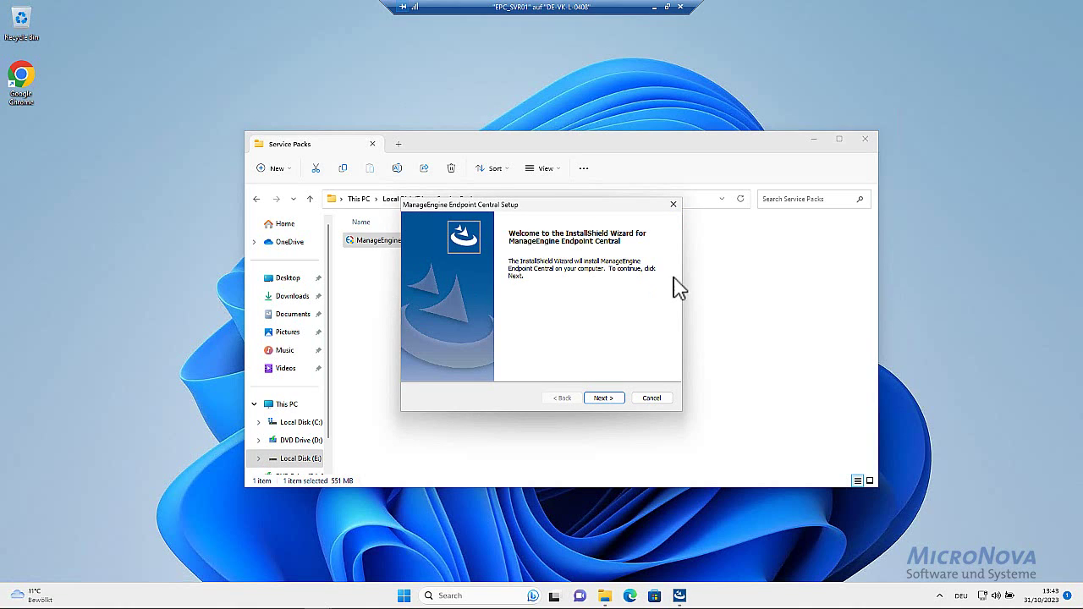
pyautogui.click(601, 400)
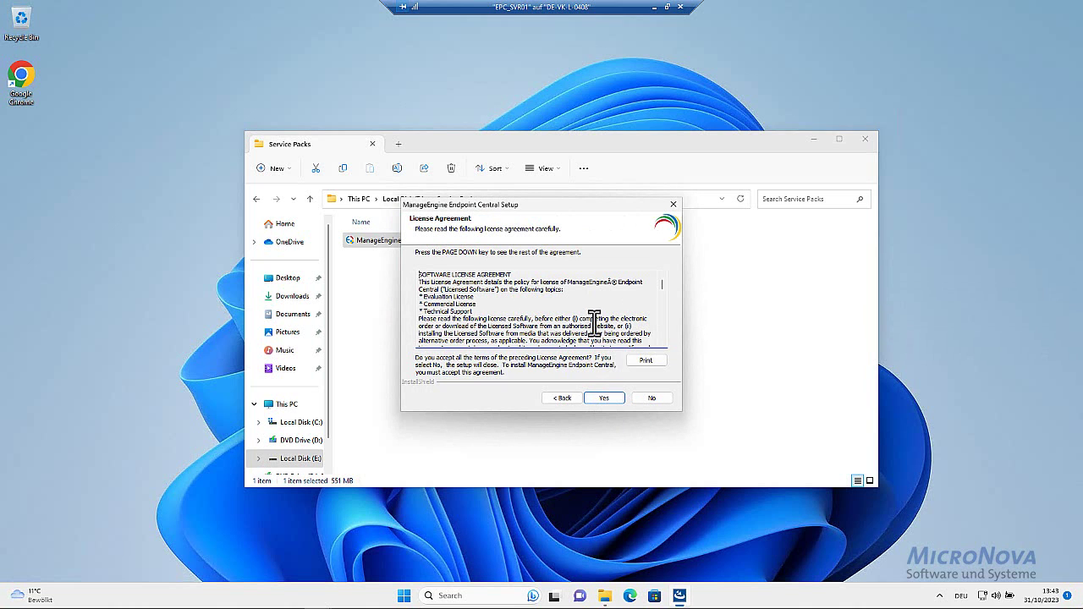
pyautogui.click(604, 398)
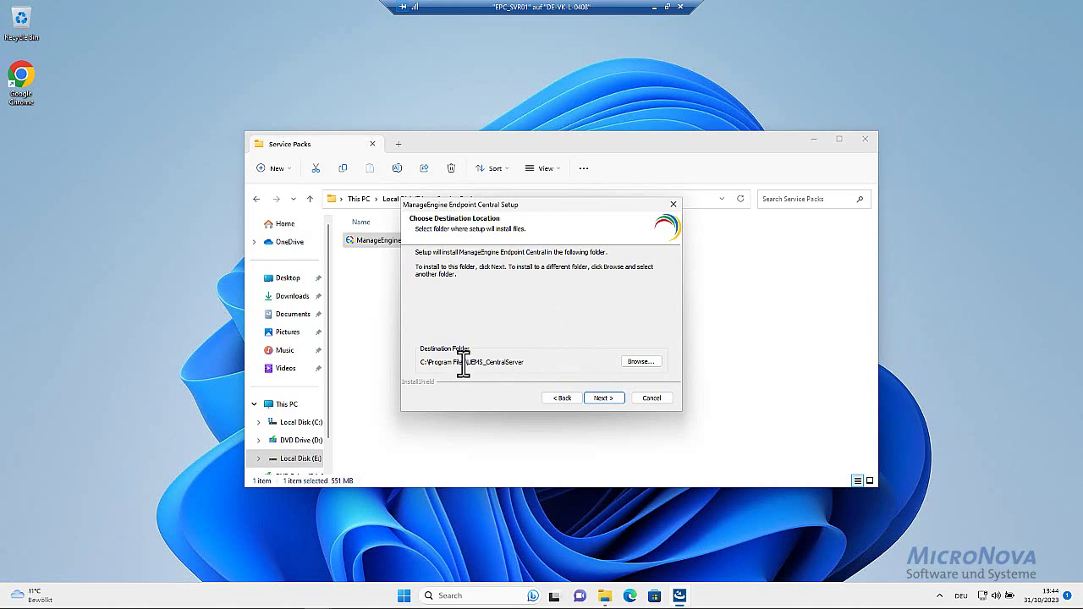
# Change the install destination to E:\UEMS_CentralServer
pyautogui.click(634, 362)
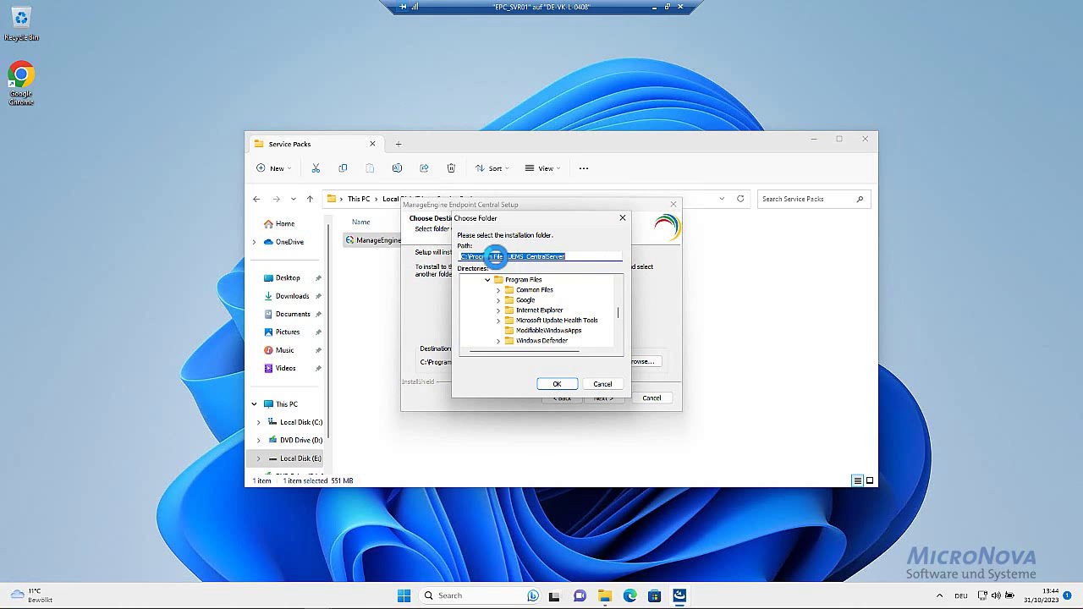
pyautogui.click(495, 256)
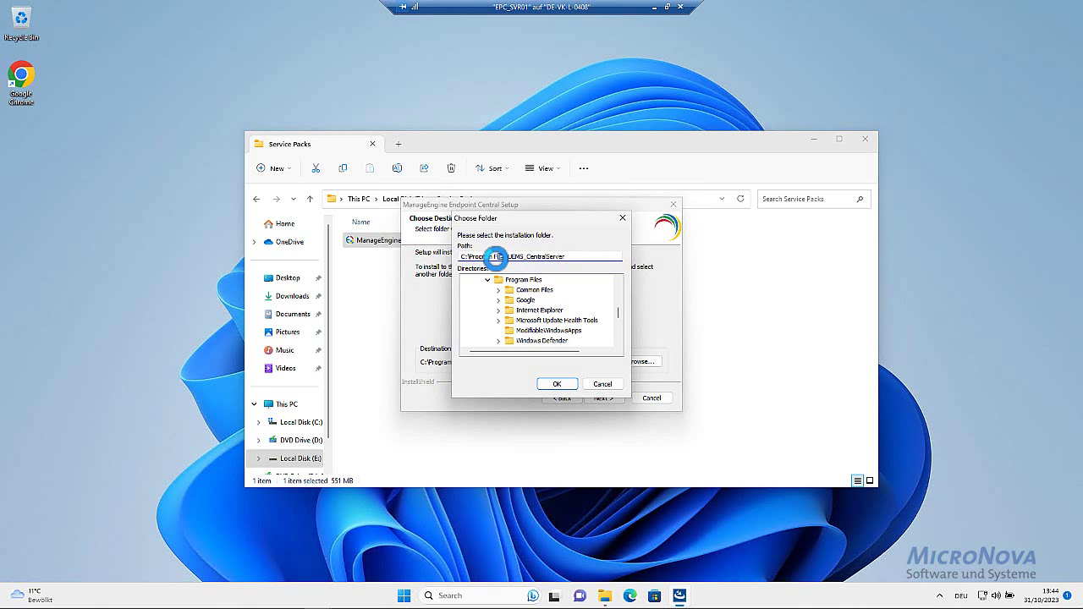
pyautogui.moveTo(495, 256); pyautogui.dragTo(467, 256)
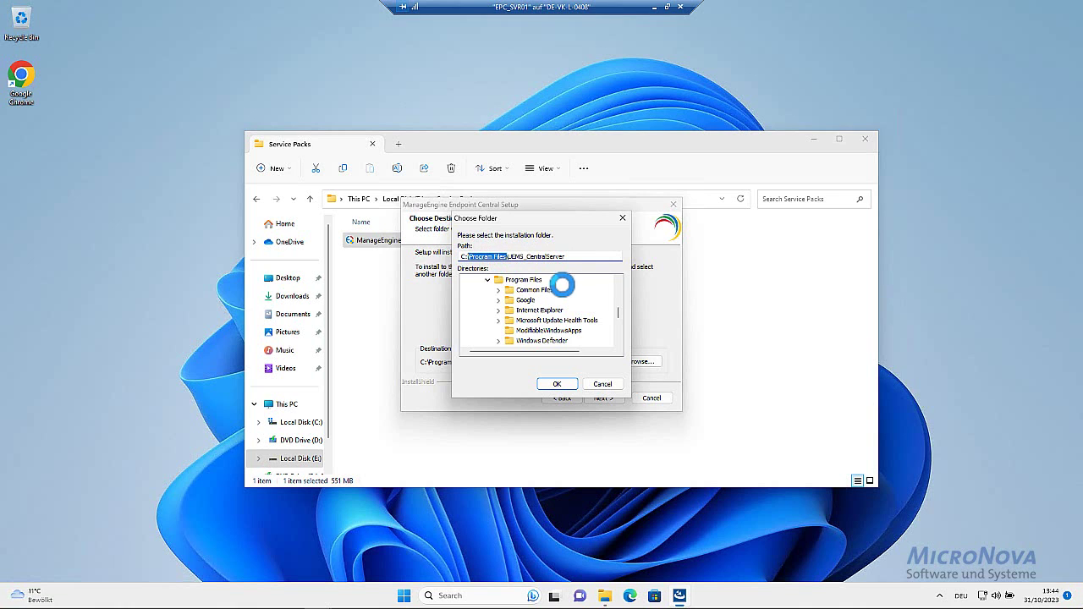
pyautogui.press('BackSpace')
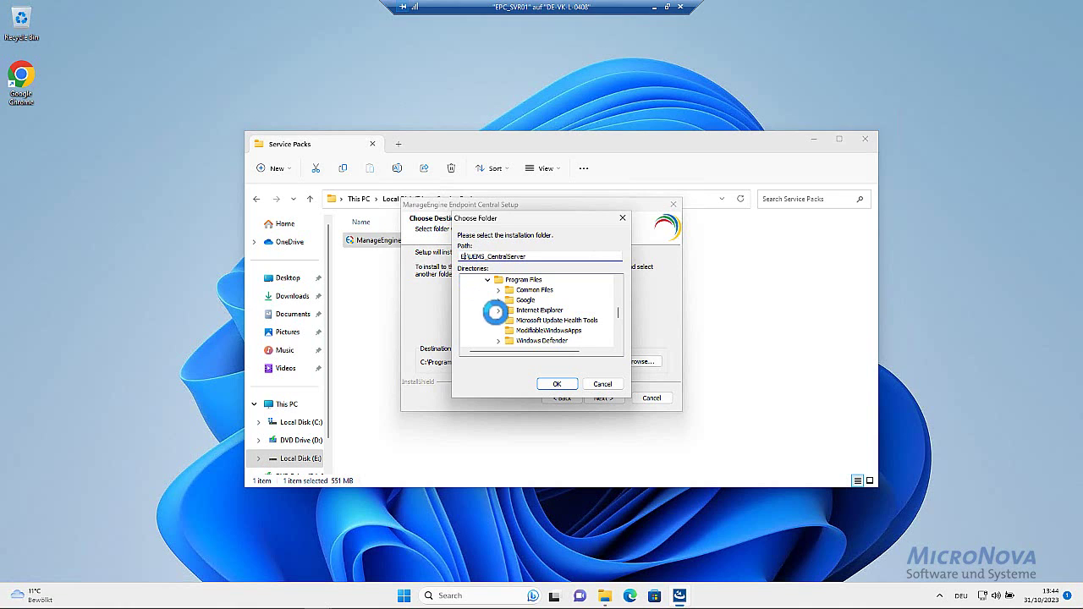
pyautogui.click(562, 383)
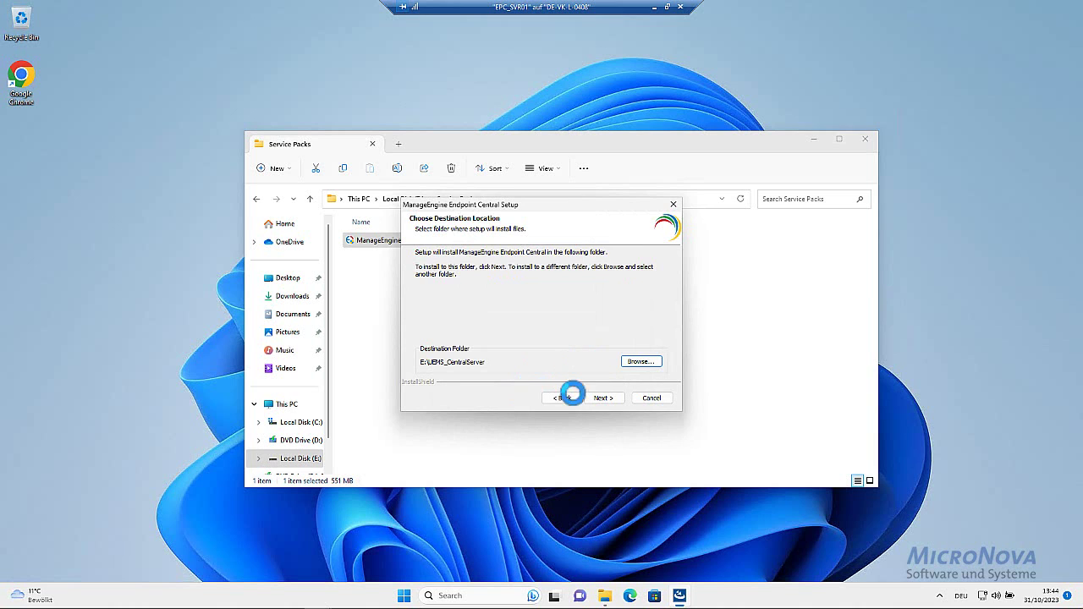
pyautogui.click(600, 398)
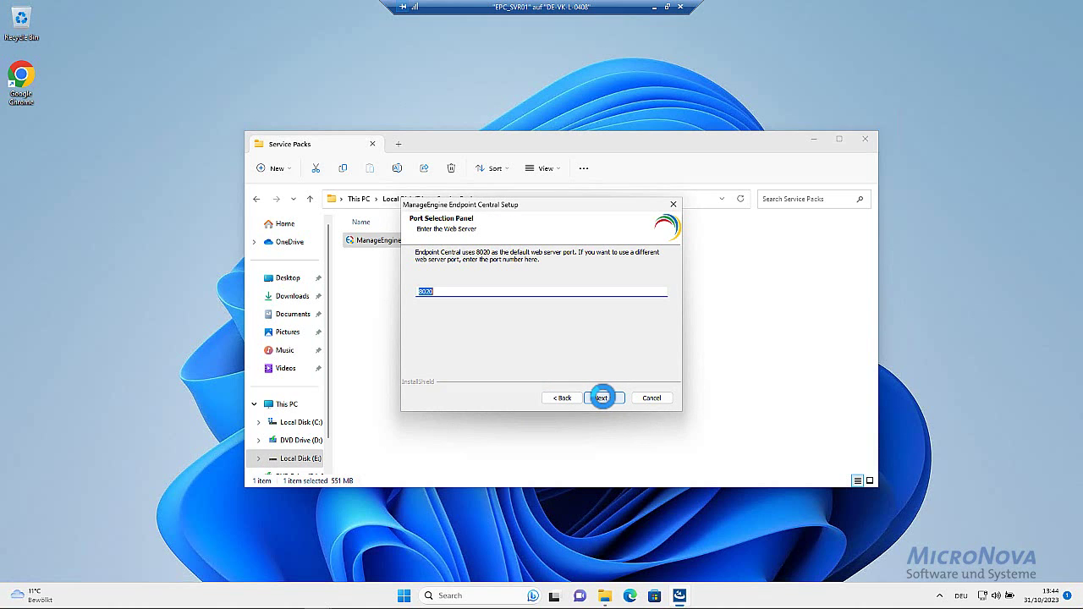
# Keep web server port 8020 and the default program folder, and start copying files
pyautogui.click(602, 398)
pyautogui.click(604, 397)
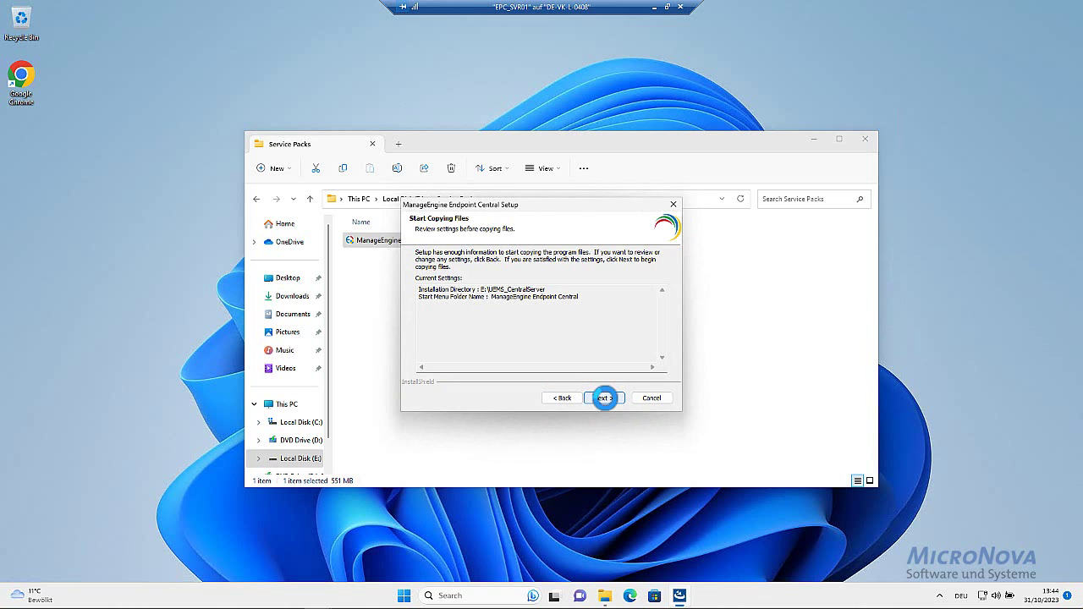
pyautogui.click(605, 398)
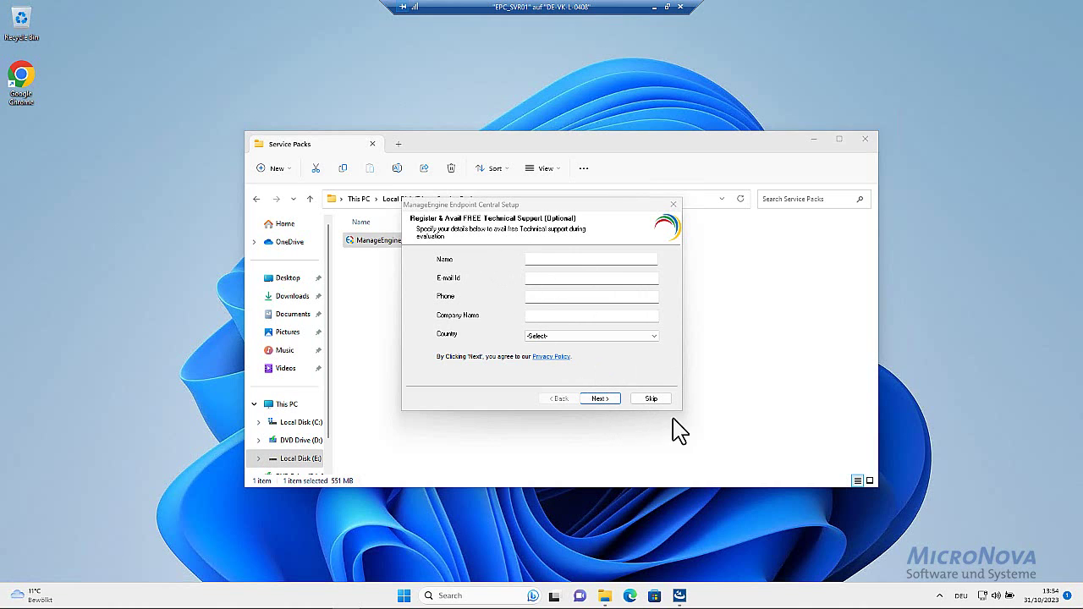
# Skip technical support registration and finish setup with 'Yes, Start Endpoint Central' kept ticked
pyautogui.click(654, 399)
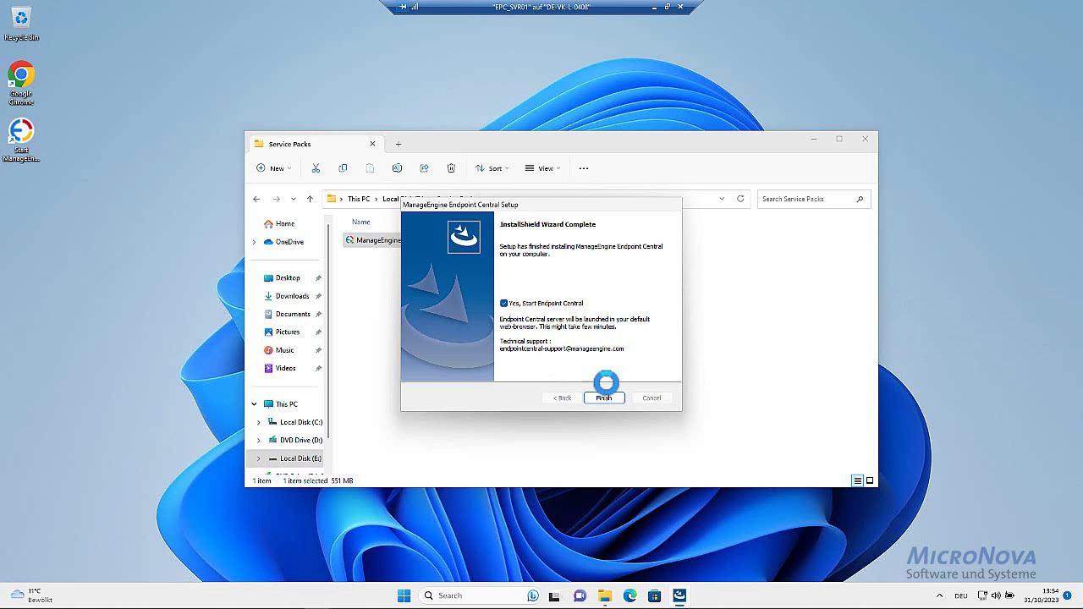
pyautogui.click(600, 398)
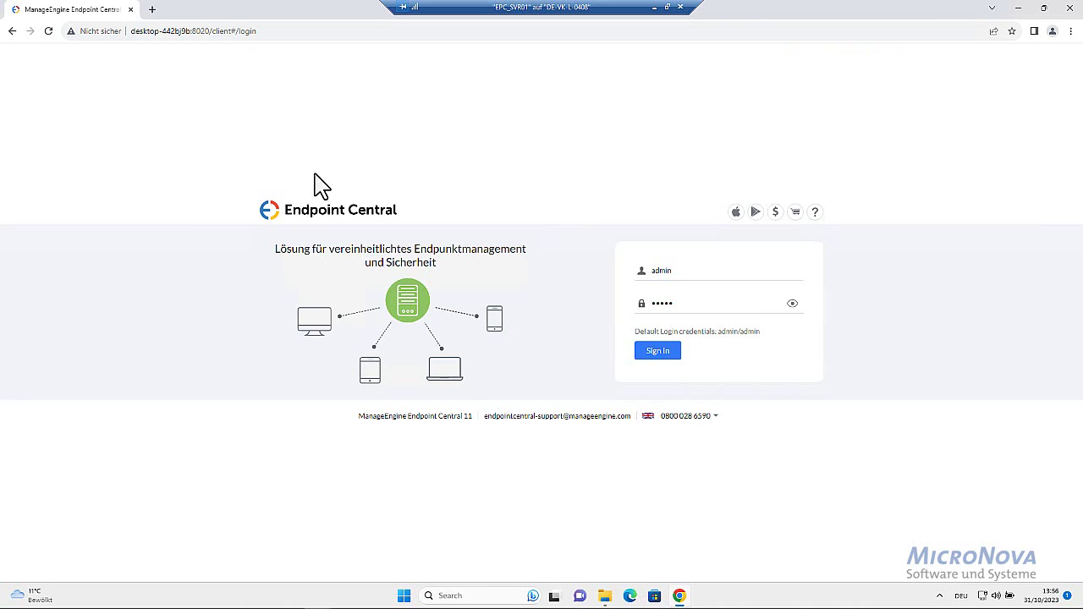
# Sign in to the port 8020 web console with the default admin credentials
pyautogui.click(678, 272)
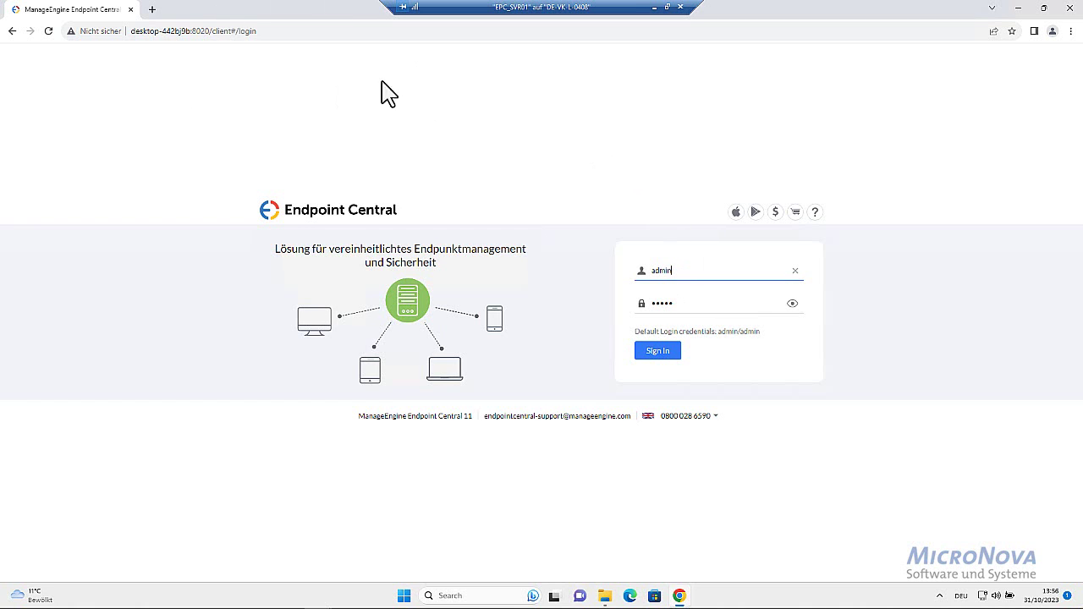
pyautogui.click(536, 152)
pyautogui.click(699, 277)
pyautogui.click(689, 308)
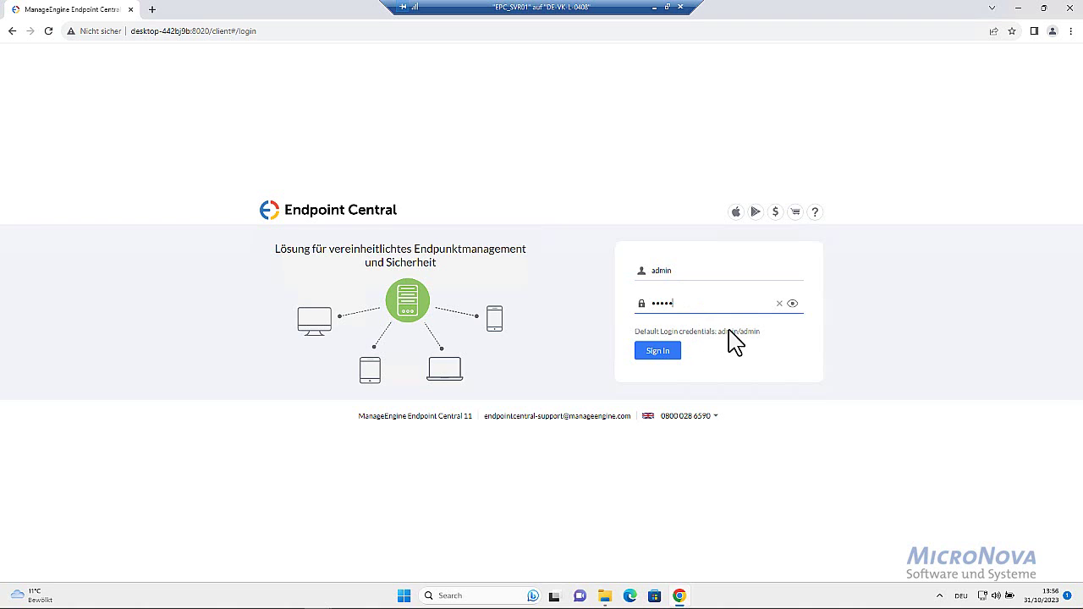
pyautogui.moveTo(718, 331); pyautogui.dragTo(763, 332)
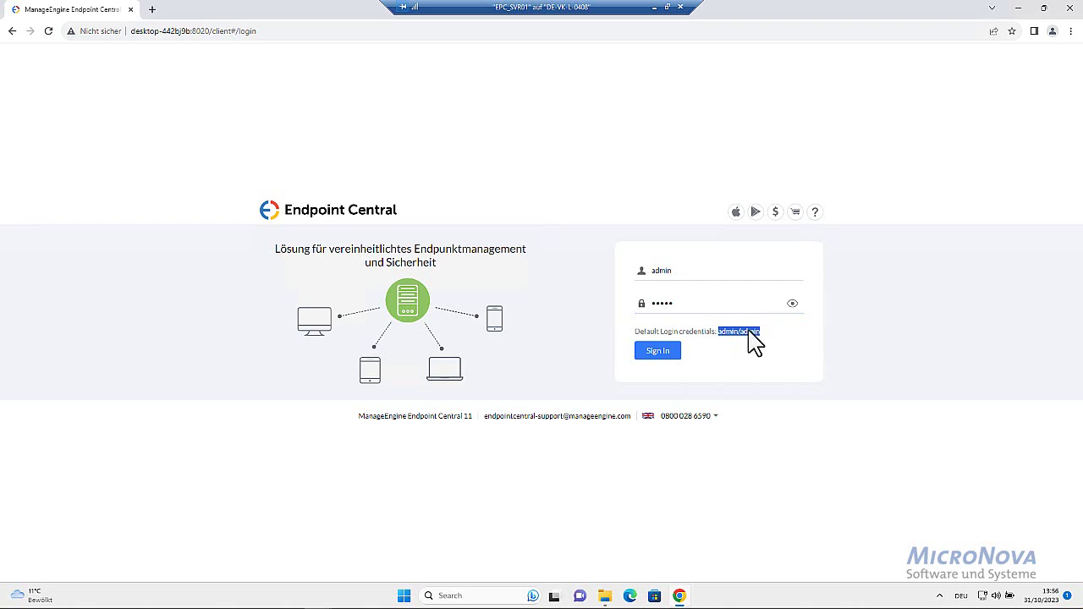
pyautogui.click(662, 354)
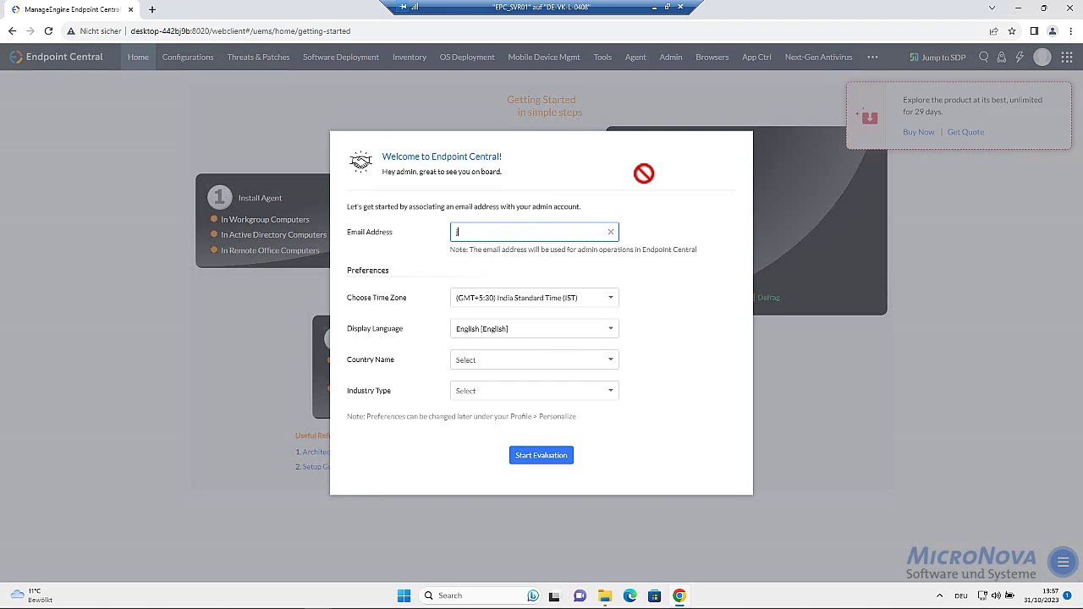
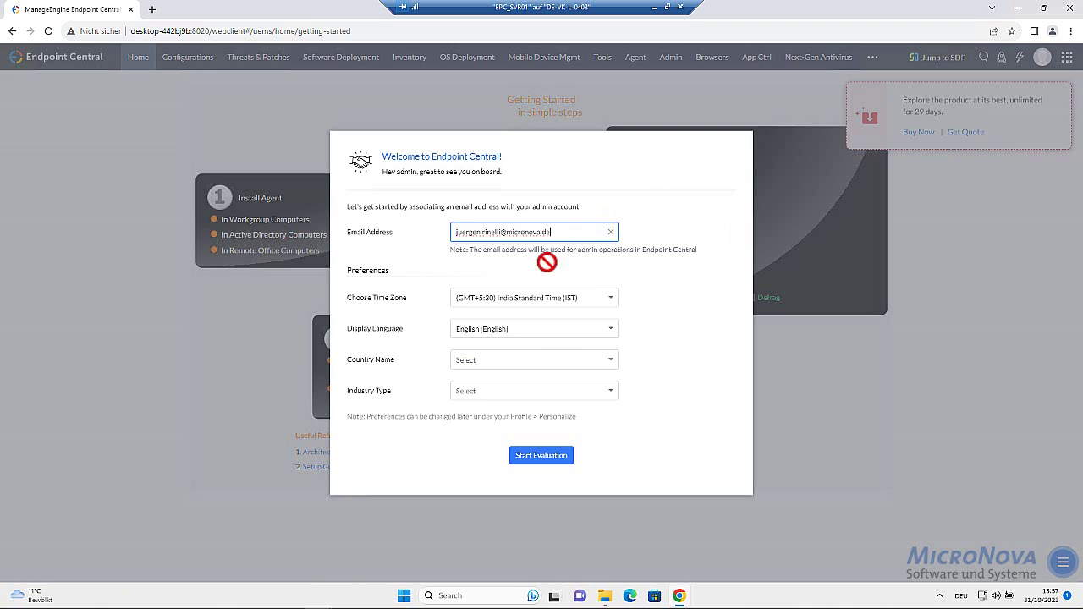
# Enter the admin e-mail address and choose Central European Time (Berlin) as the time zone
pyautogui.click(541, 297)
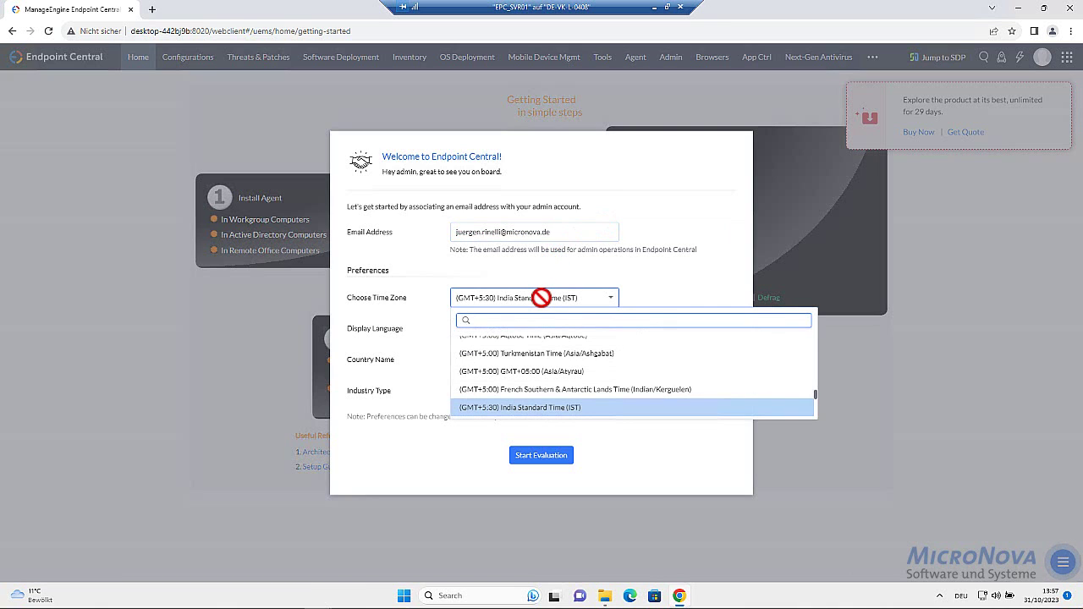
pyautogui.write('ber')
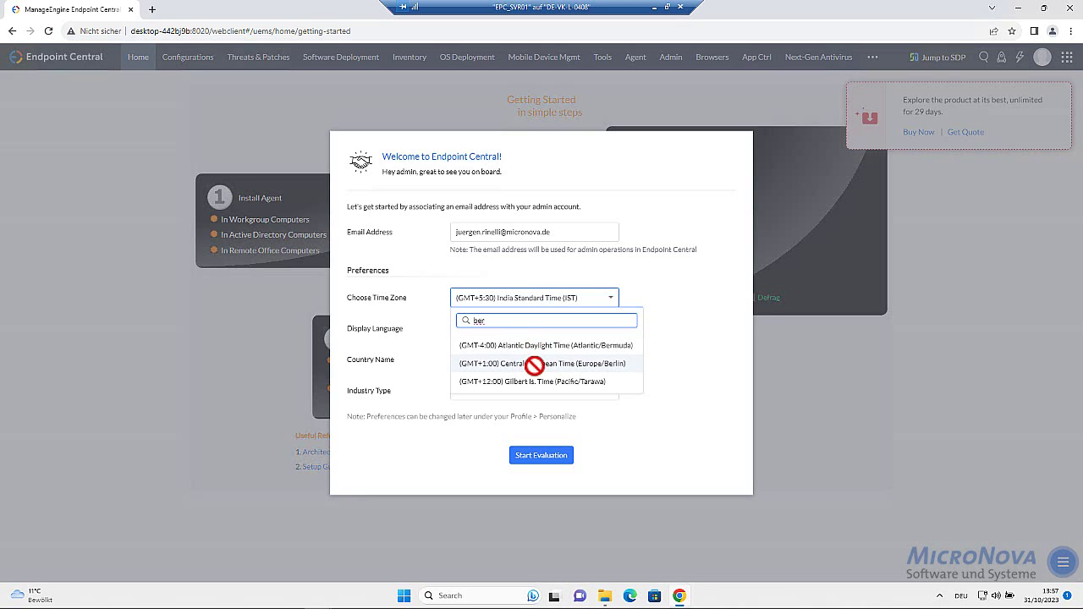
pyautogui.click(535, 364)
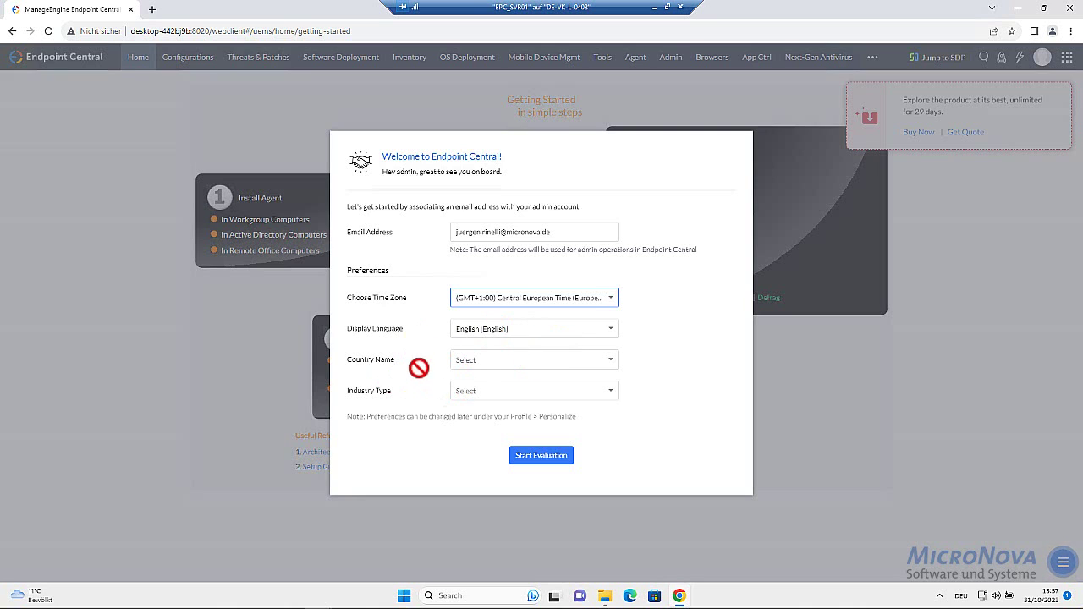
# Select Germany as the country and start the evaluation
pyautogui.click(491, 360)
pyautogui.write('ger')
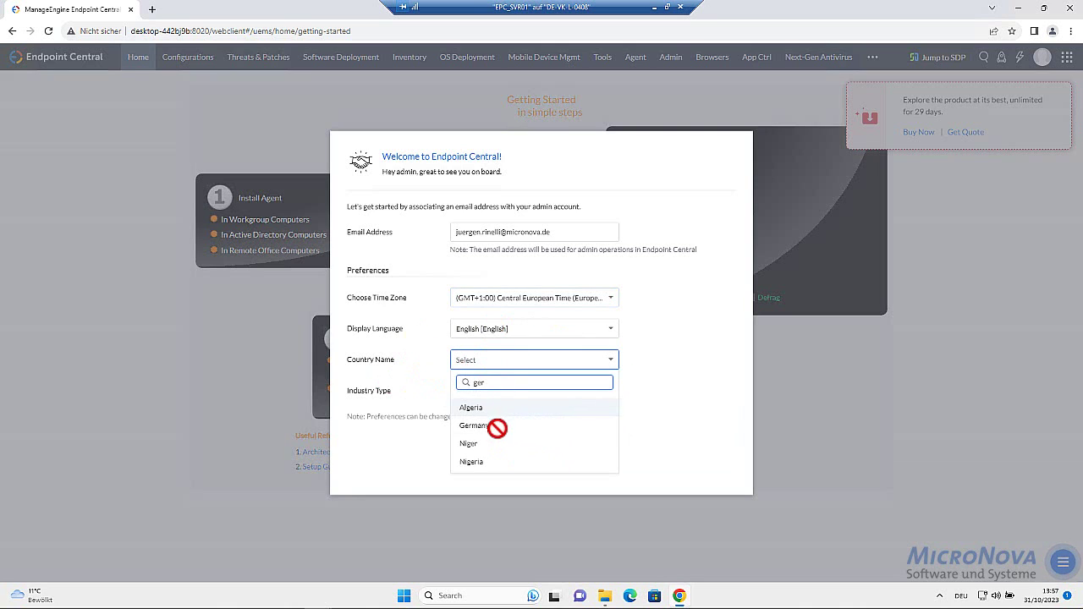
pyautogui.click(493, 427)
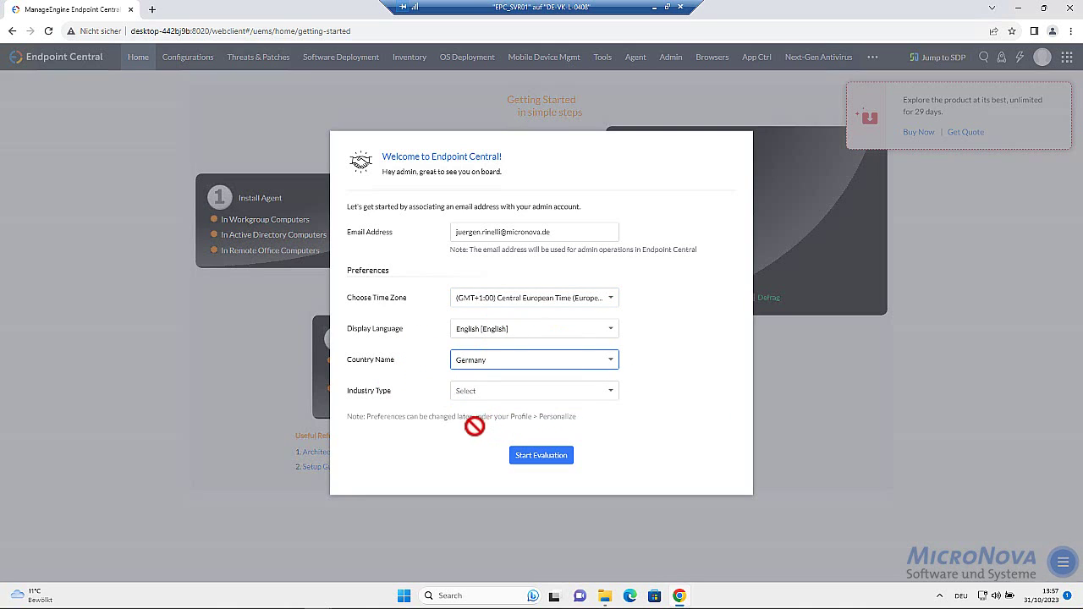
pyautogui.click(518, 453)
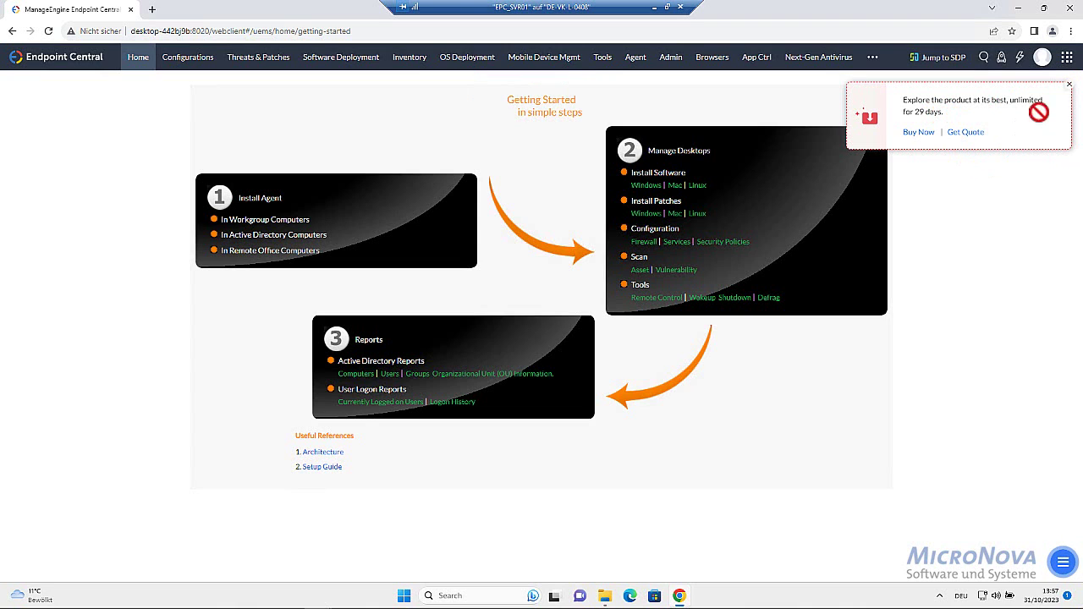
# Dismiss the trial offer, close Getting Started, reopen it from Quick Overview and close it again
pyautogui.click(1071, 83)
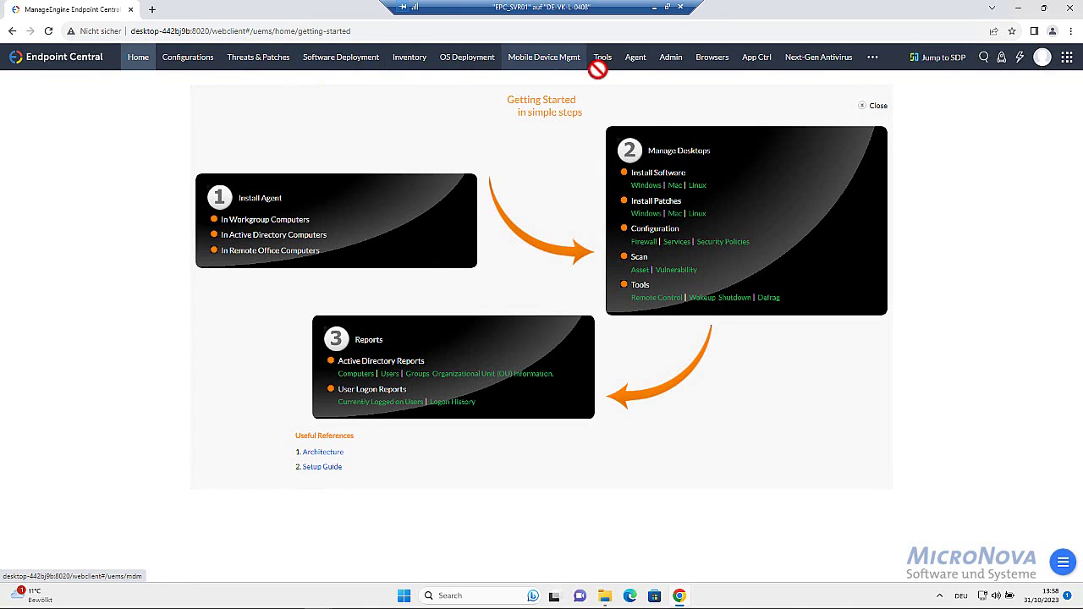
pyautogui.click(870, 105)
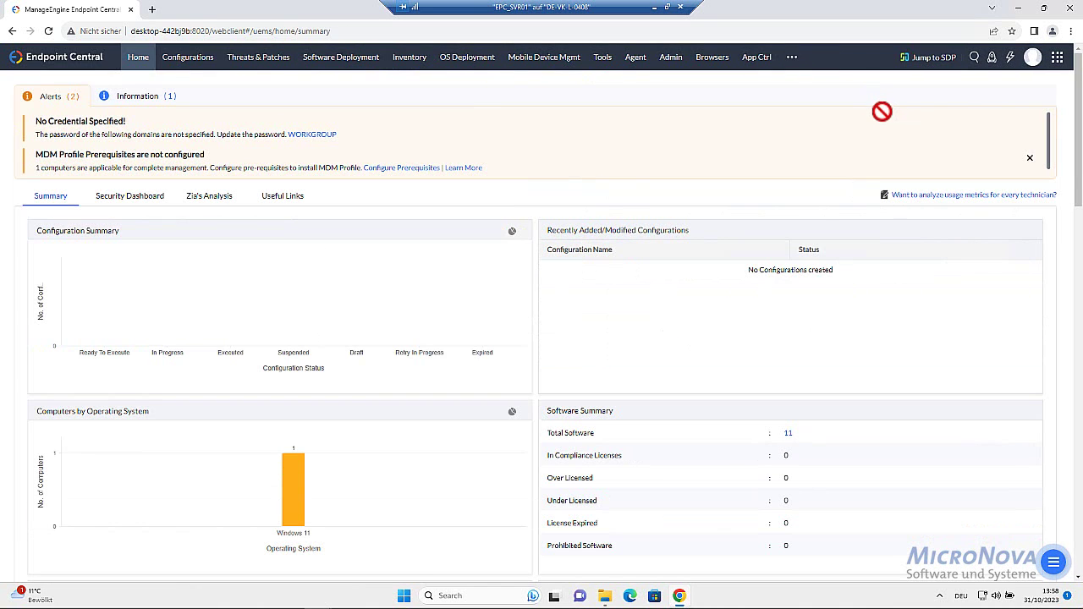
pyautogui.click(990, 56)
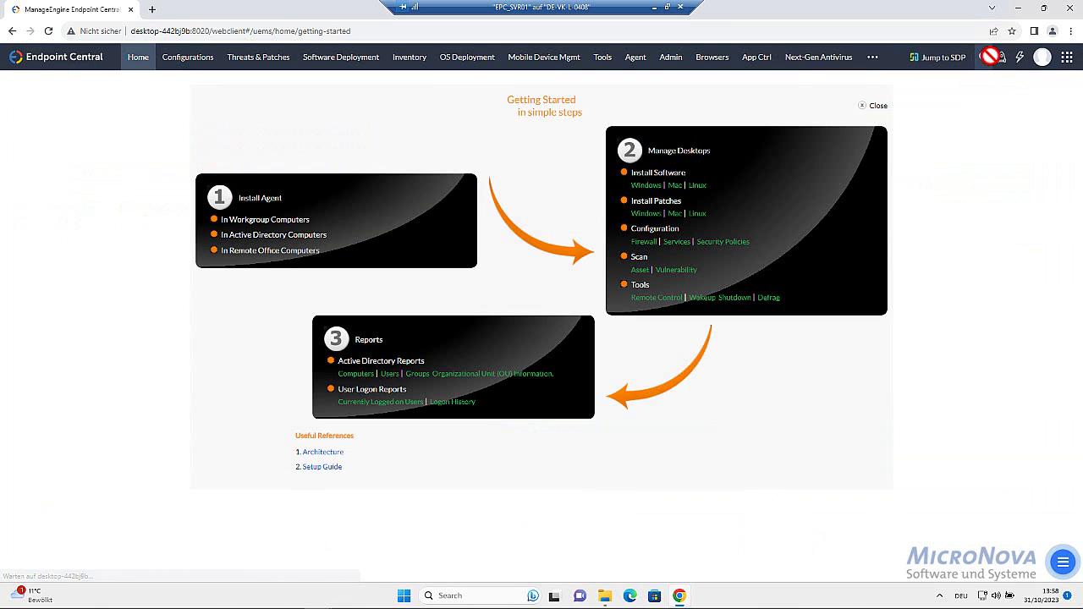
pyautogui.click(878, 105)
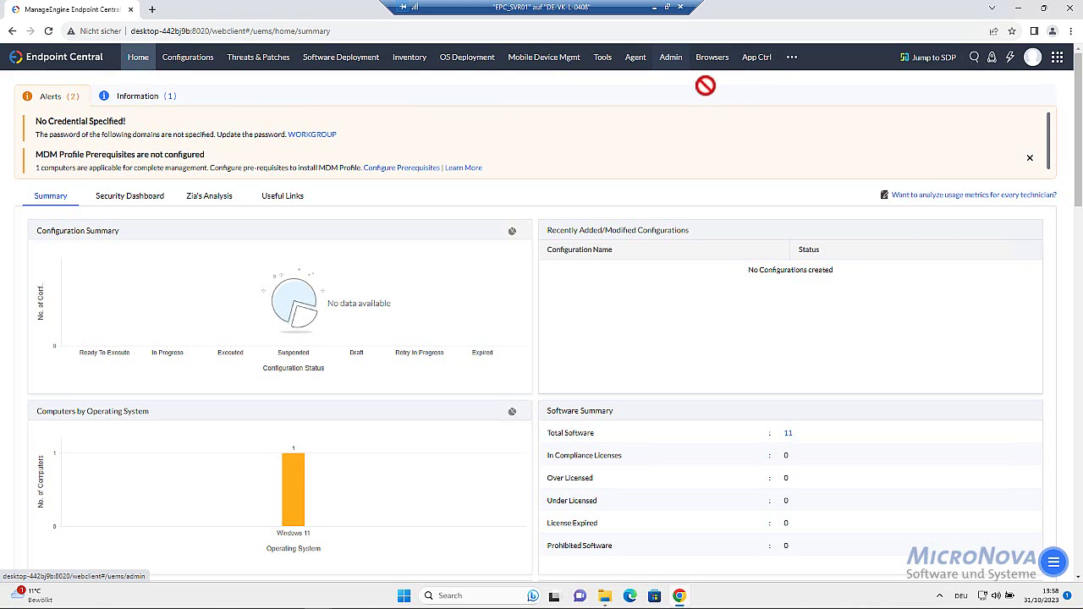
# Go to Admin > Security Settings and look over the hardening recommendations for the 25%-secure server
pyautogui.click(671, 56)
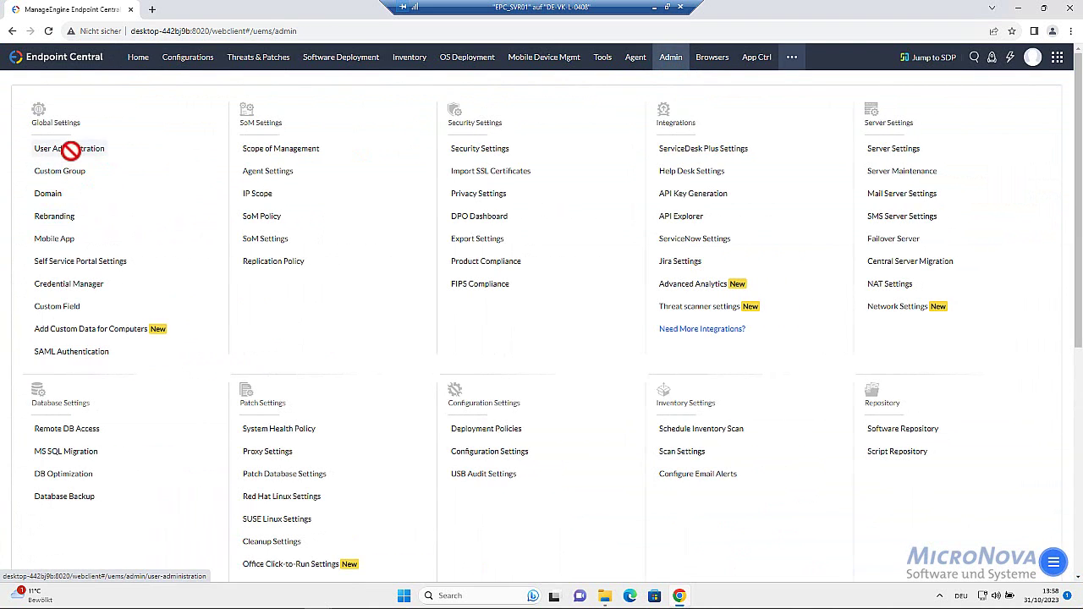
pyautogui.click(499, 148)
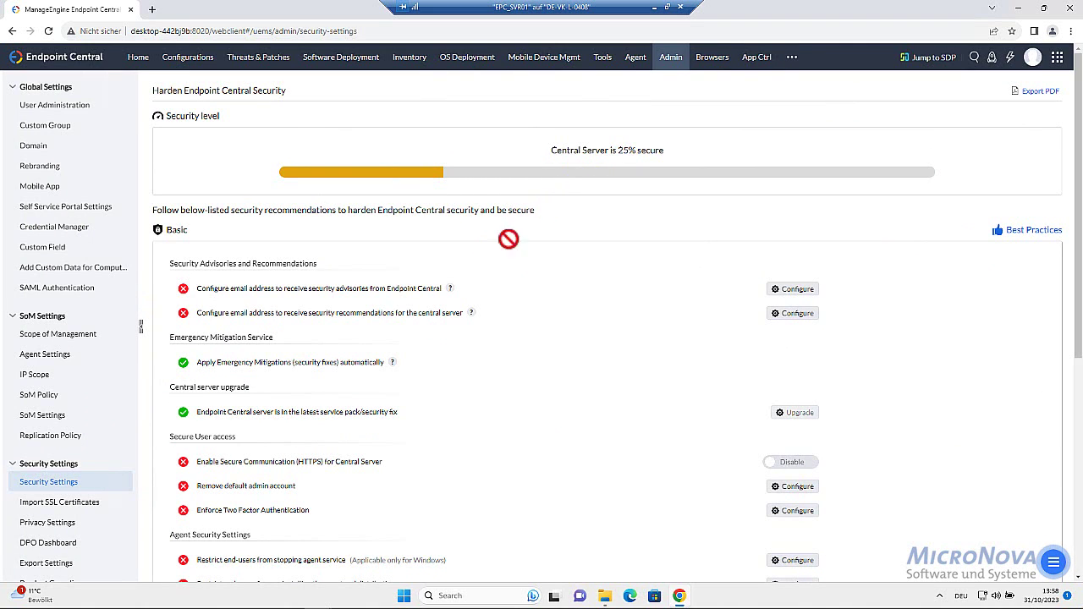
pyautogui.scroll(-2, 425, 244)
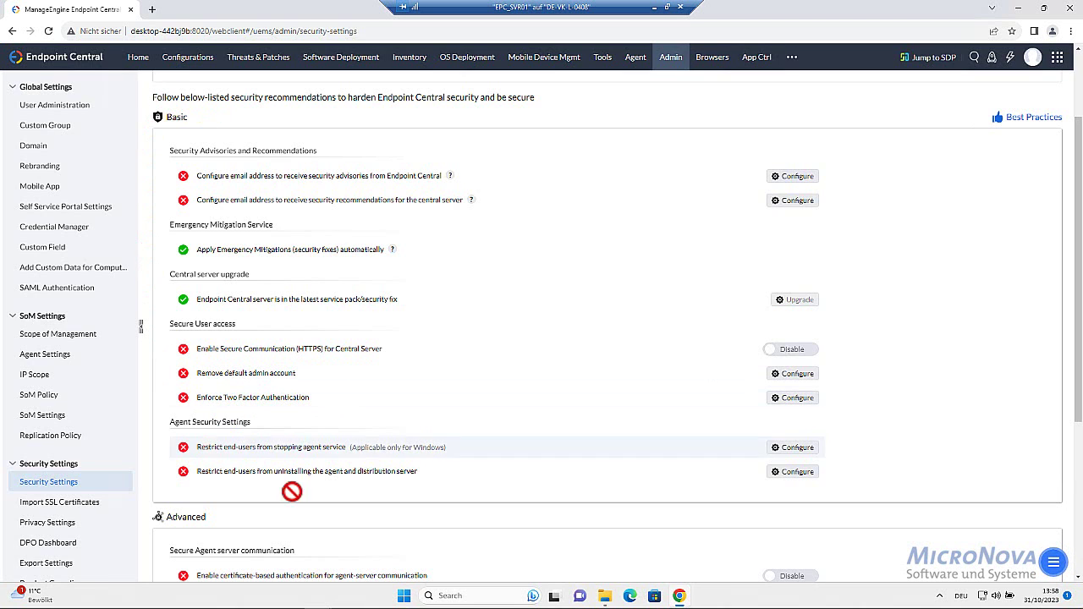
pyautogui.scroll(2, 503, 345)
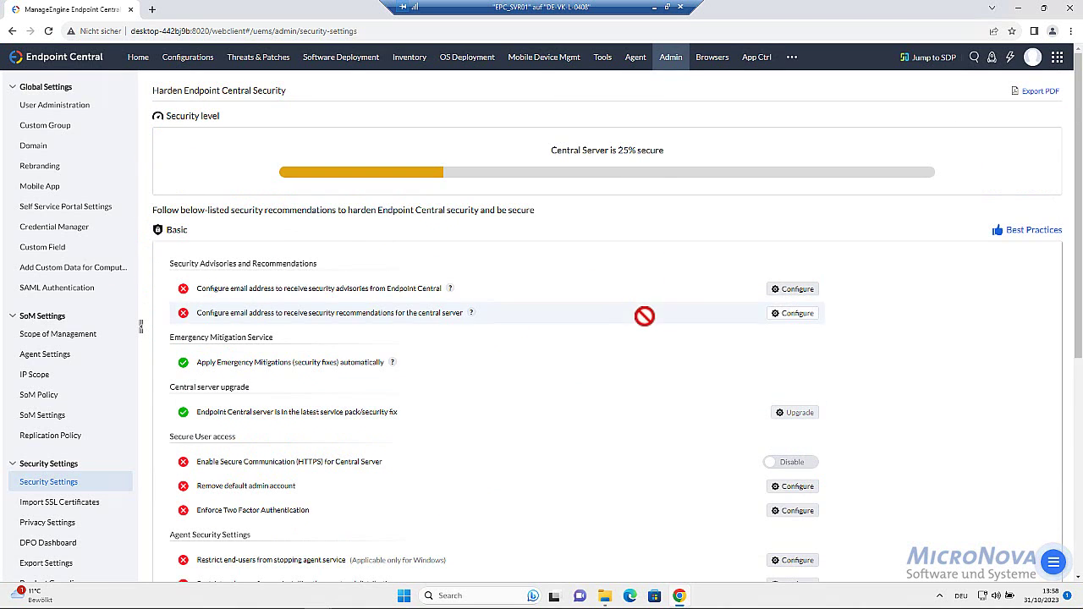
pyautogui.scroll(-1, 645, 316)
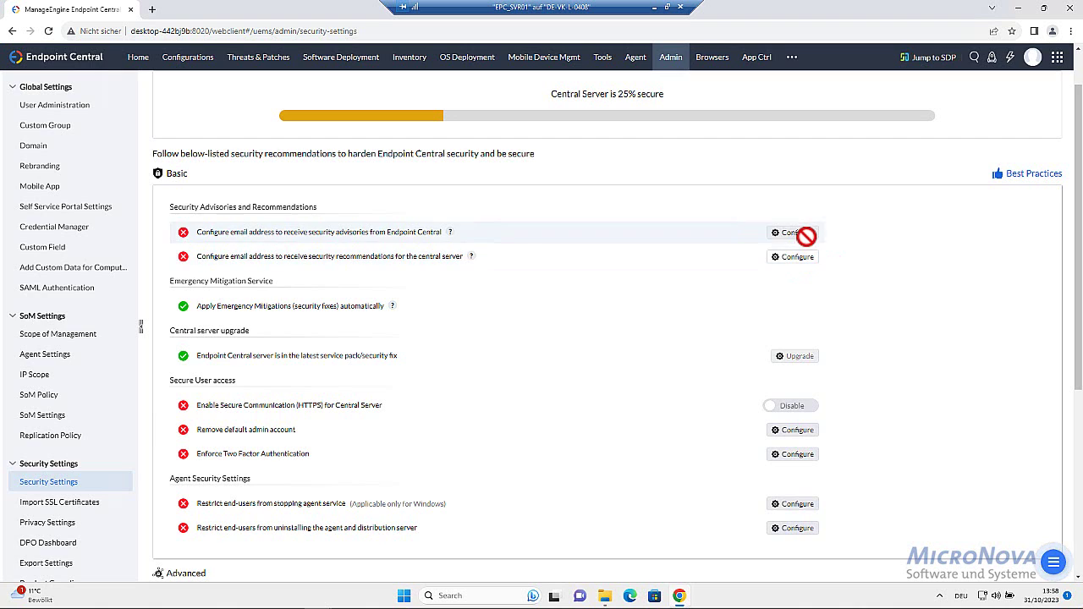
# Register the administrator's e-mail address for security advisories, then start configuring security recommendations
pyautogui.click(774, 232)
pyautogui.click(416, 299)
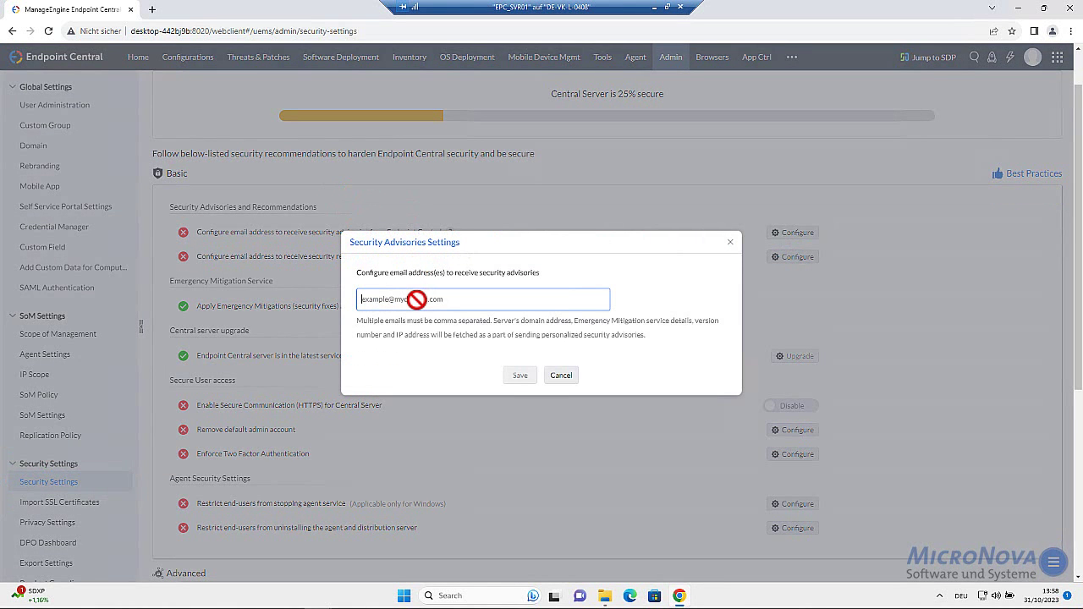
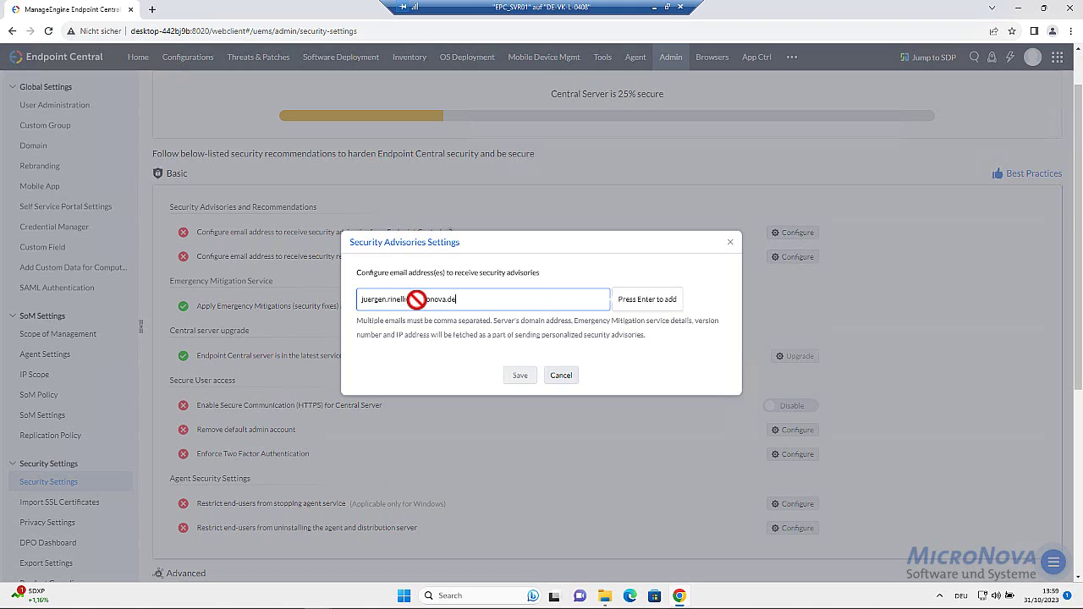
pyautogui.press('Return')
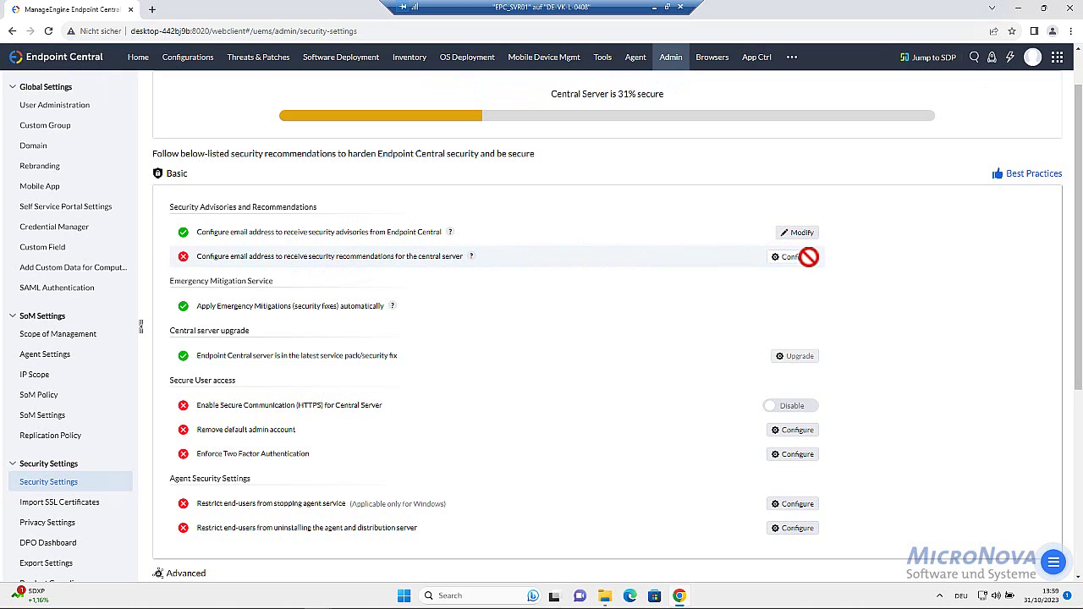
pyautogui.click(804, 257)
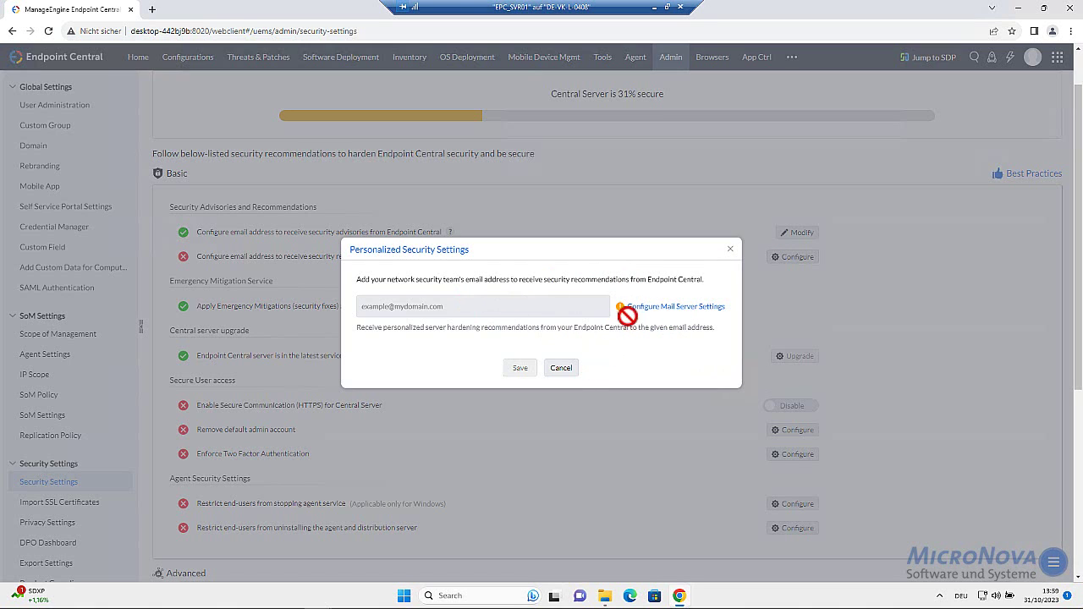
# Set up the outgoing mail server with sender name 'EPC-Admin', a sender address and a test address
pyautogui.click(651, 307)
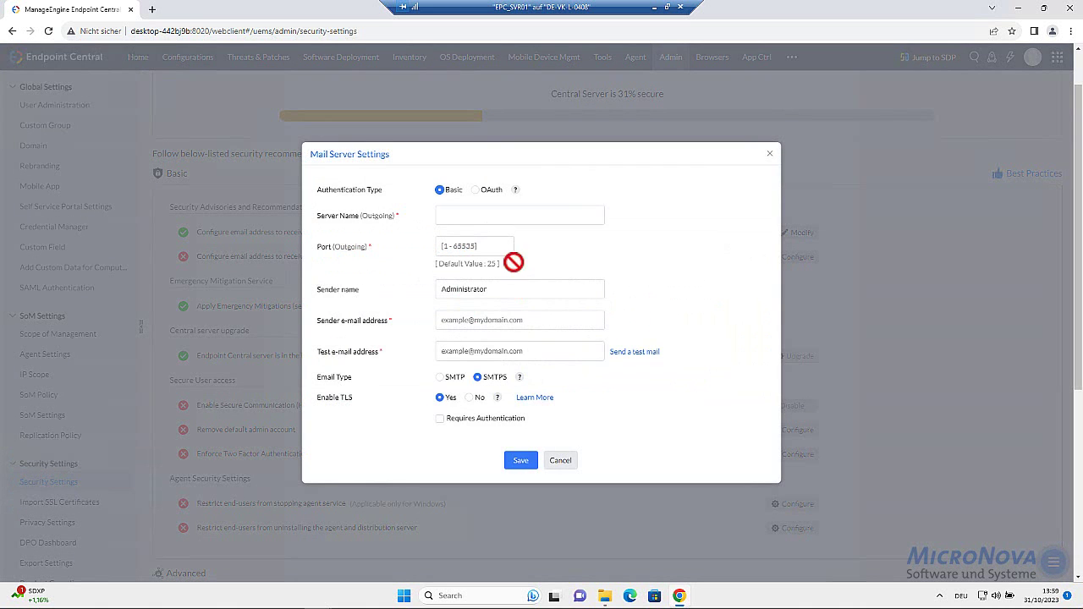
pyautogui.click(490, 209)
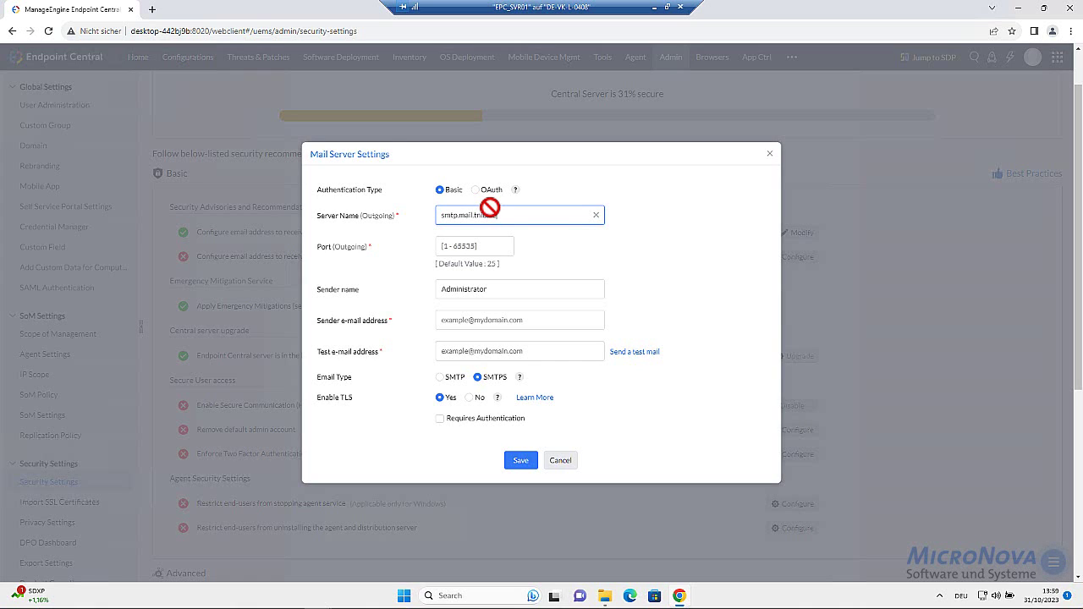
pyautogui.click(474, 245)
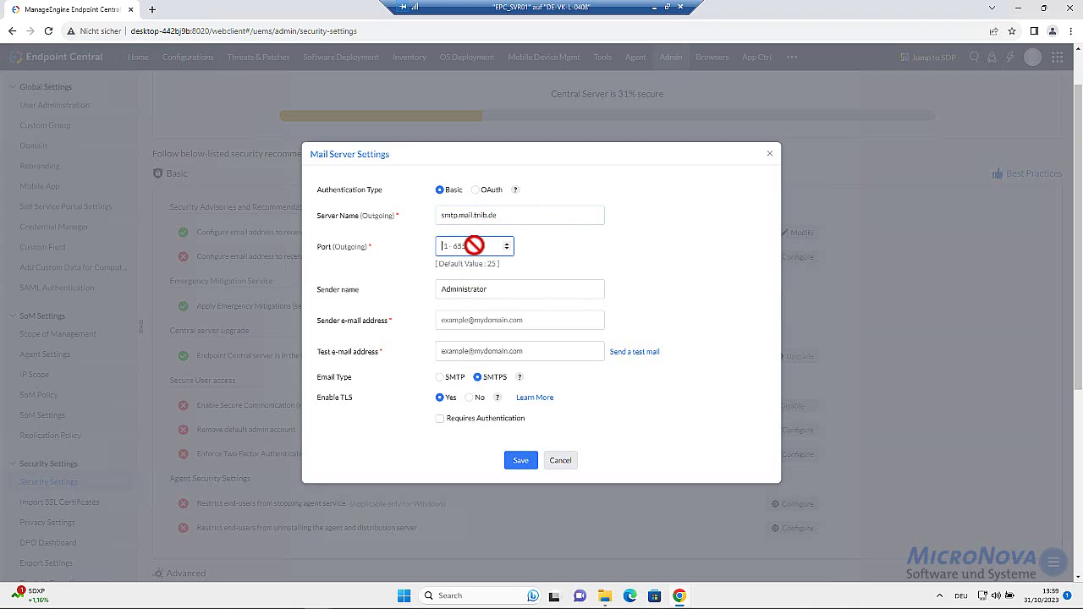
pyautogui.doubleClick(472, 289)
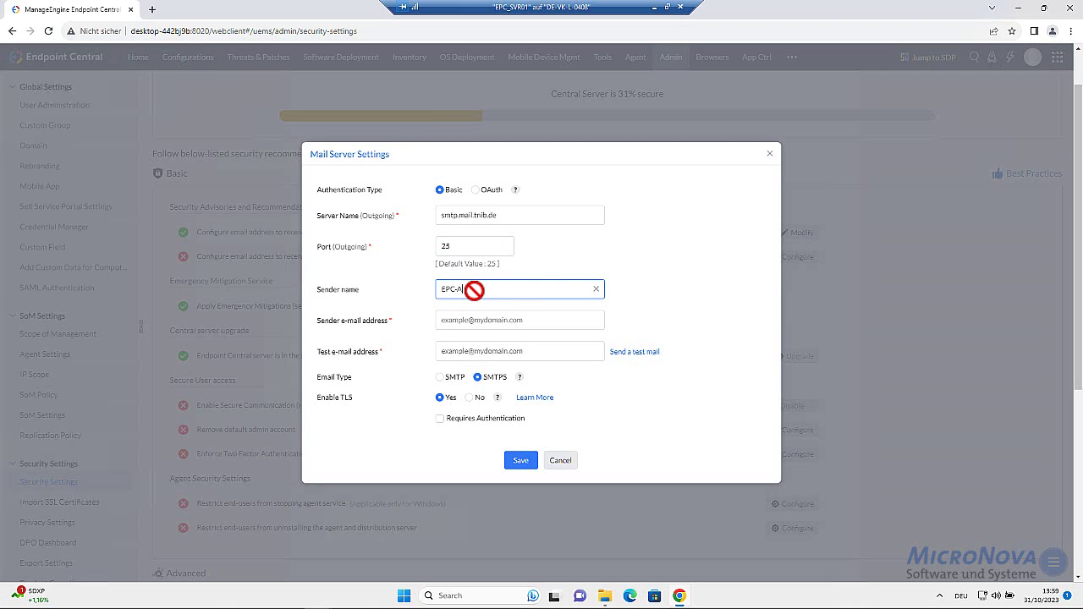
pyautogui.write('EPC-Admin')
pyautogui.press('Tab')
pyautogui.press('Tab')
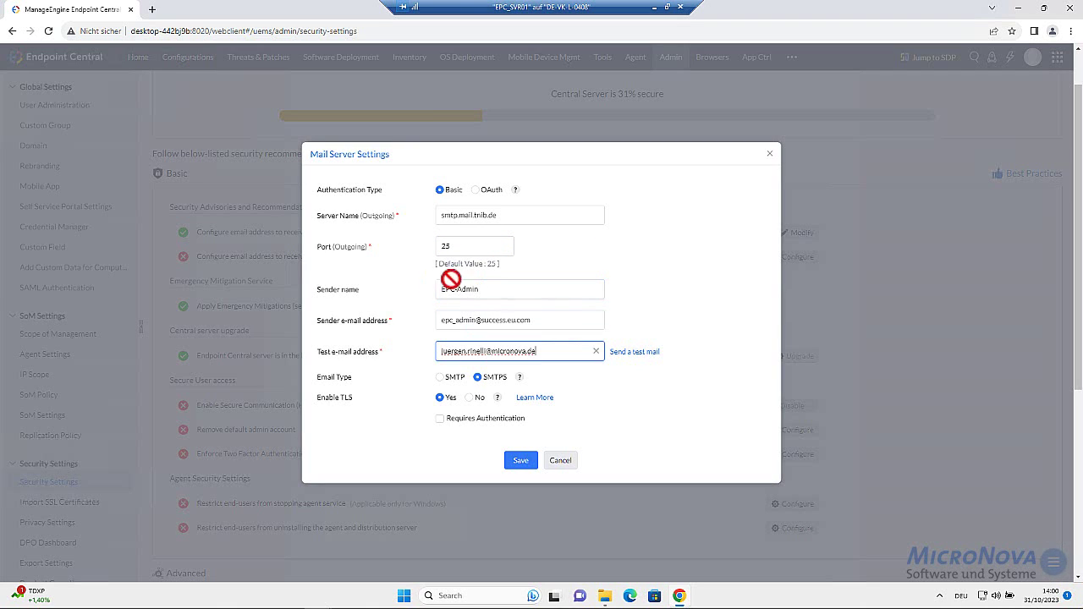
# Use SMTP without TLS, require authentication with the username and password, send a test mail and save
pyautogui.click(440, 378)
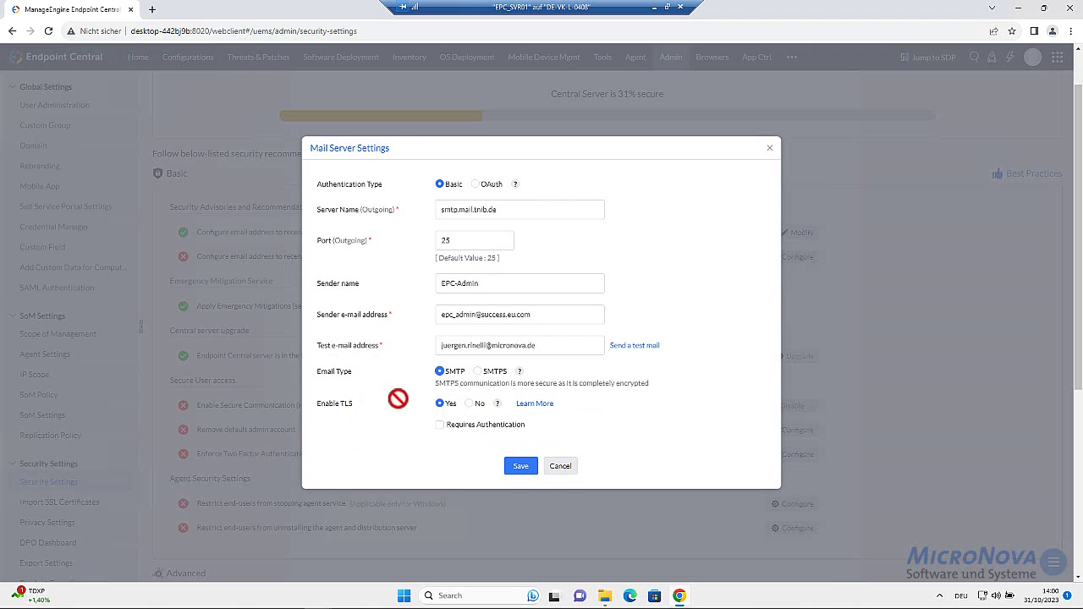
pyautogui.click(470, 404)
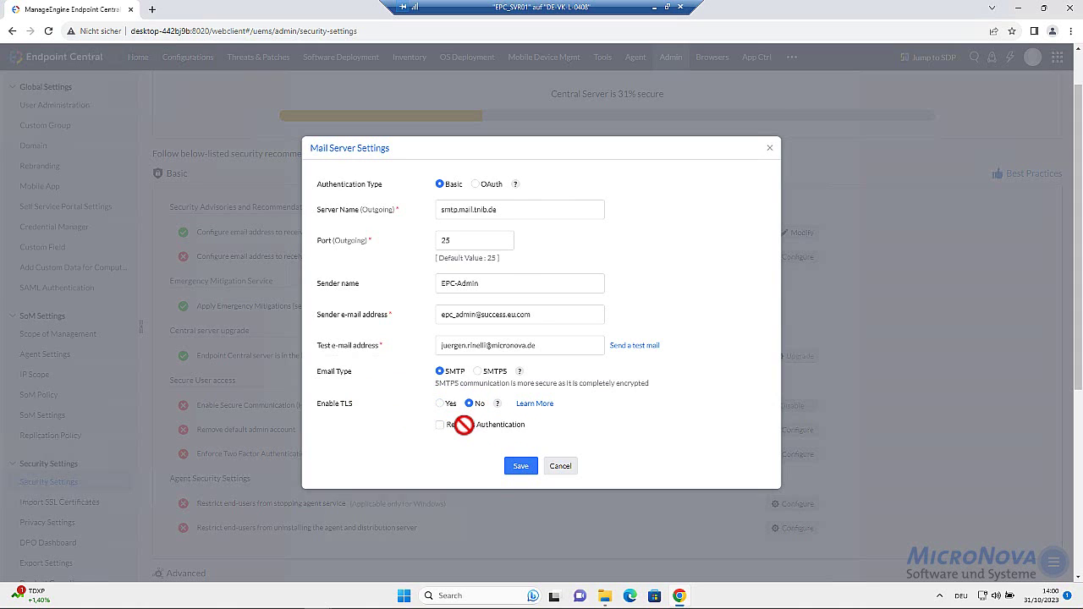
pyautogui.click(464, 424)
pyautogui.click(447, 422)
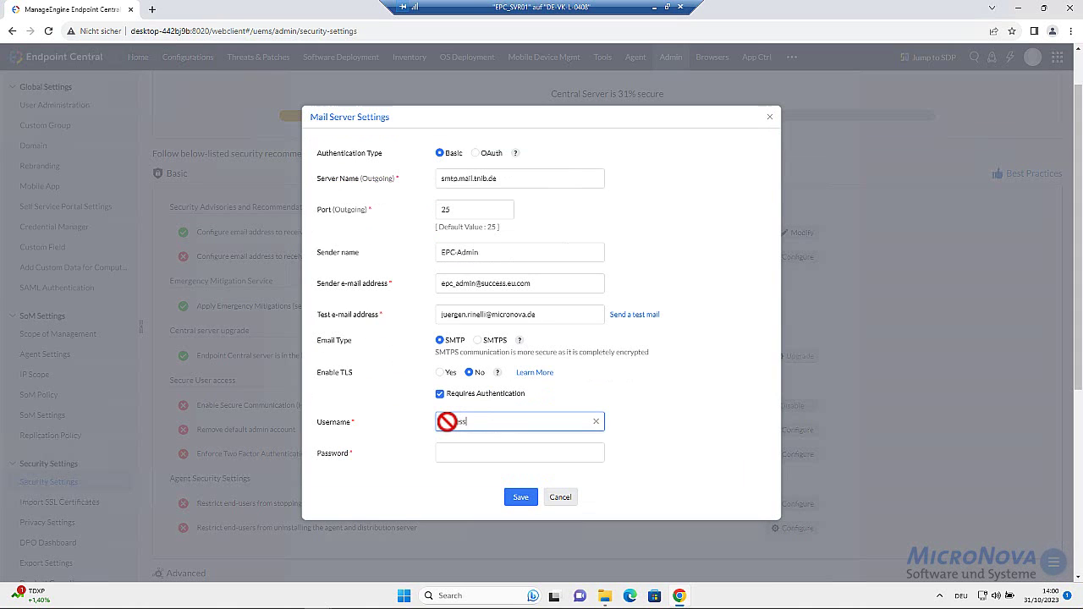
pyautogui.press('Tab')
pyautogui.hotkey('ctrl', 'v')
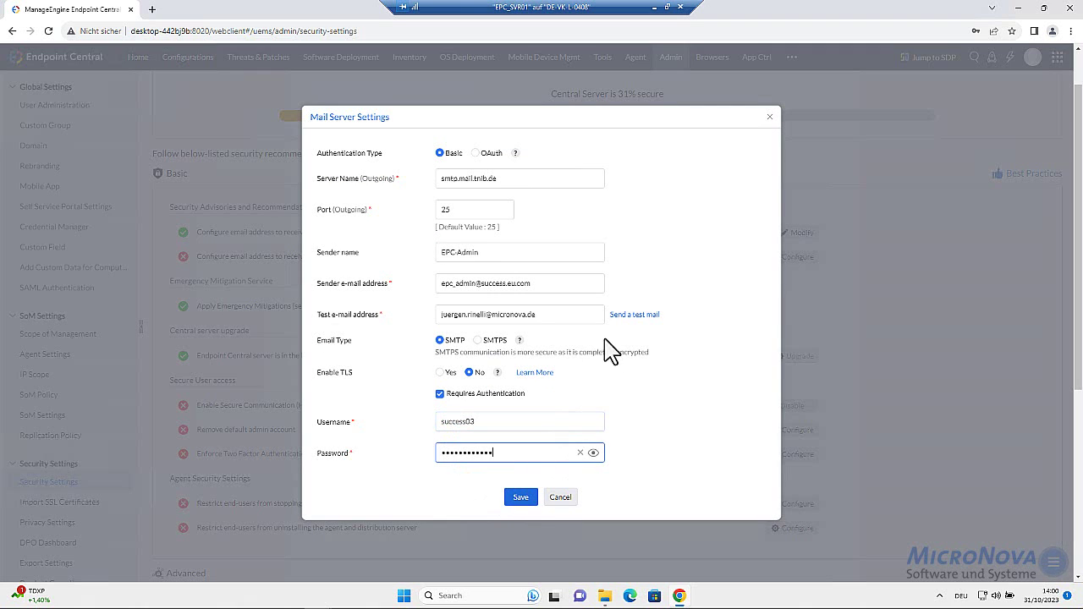
pyautogui.click(631, 317)
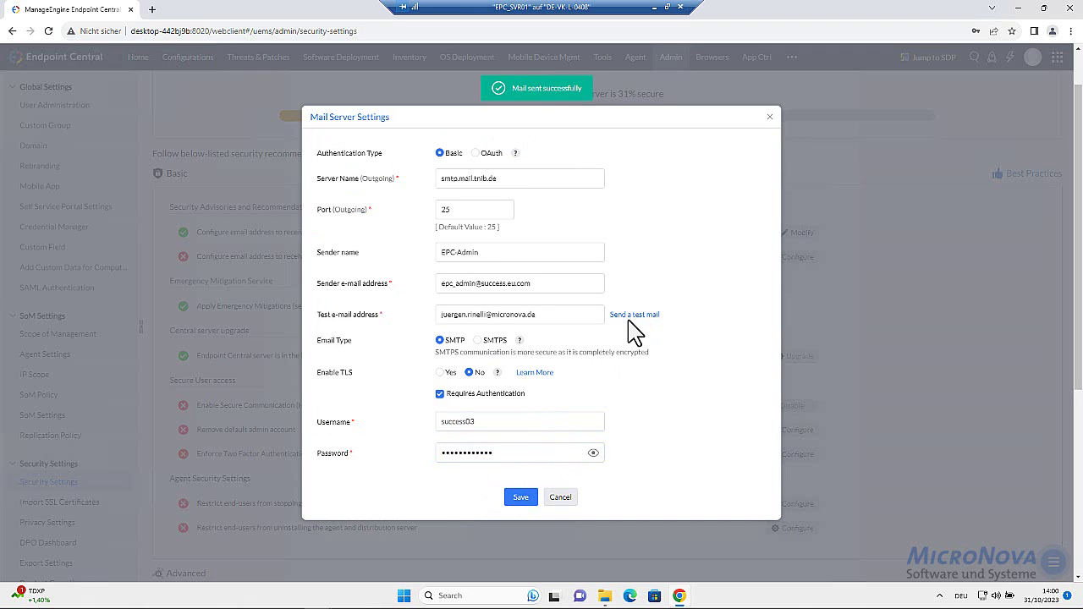
pyautogui.click(520, 499)
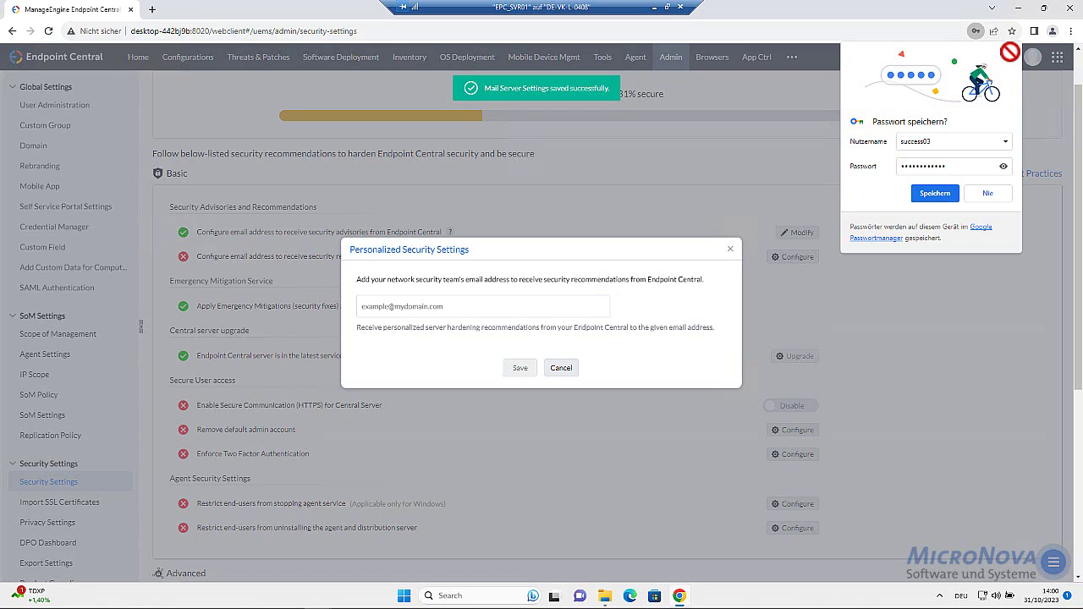
# Add the security team's e-mail address as the security recommendations recipient and save it
pyautogui.click(402, 306)
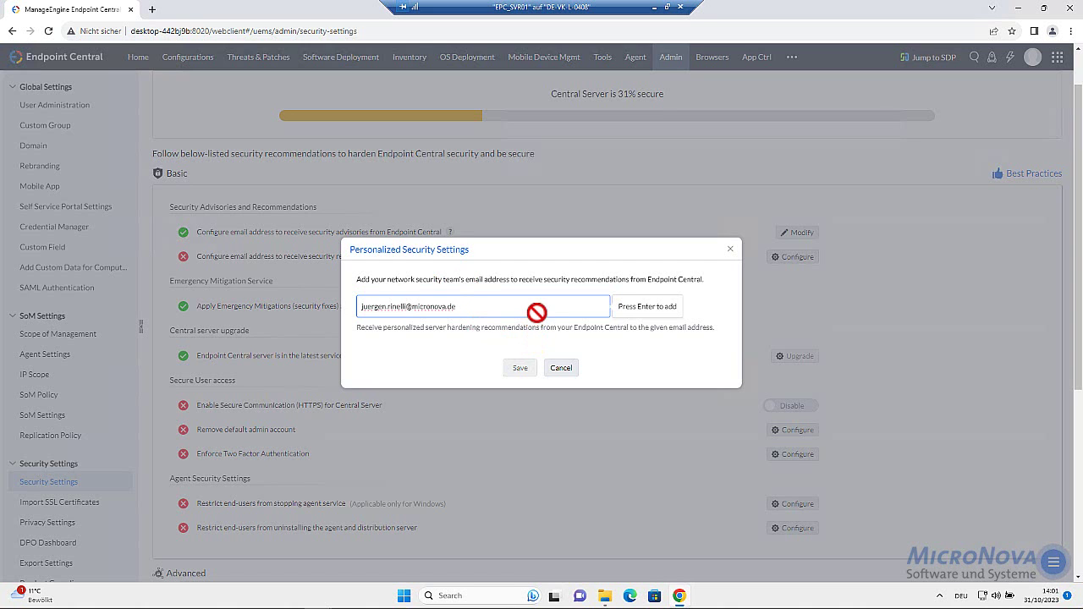
pyautogui.press('Return')
pyautogui.click(518, 367)
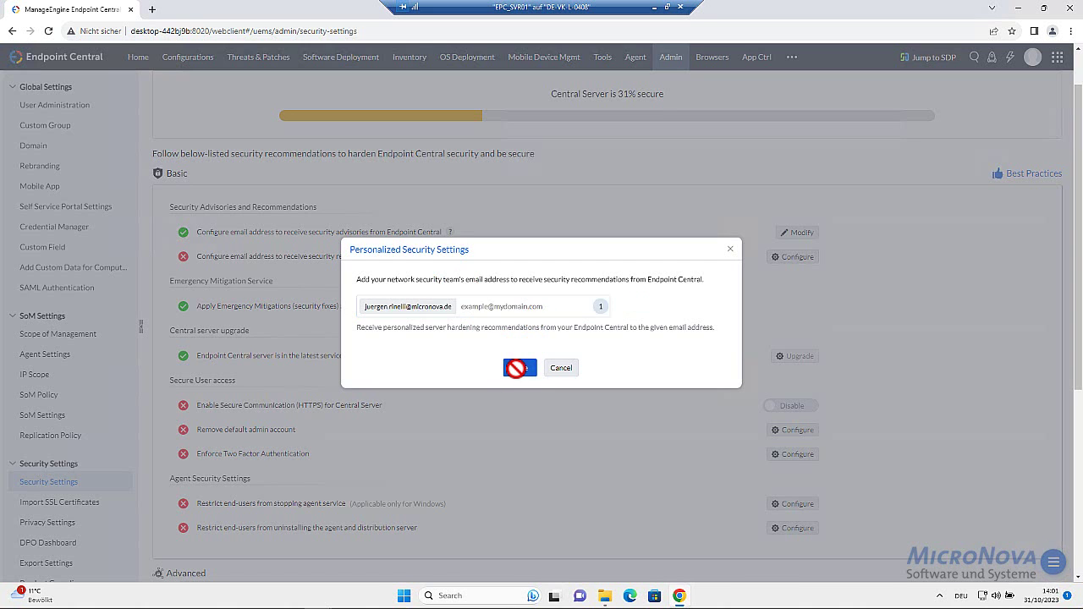
pyautogui.scroll(-1, 411, 398)
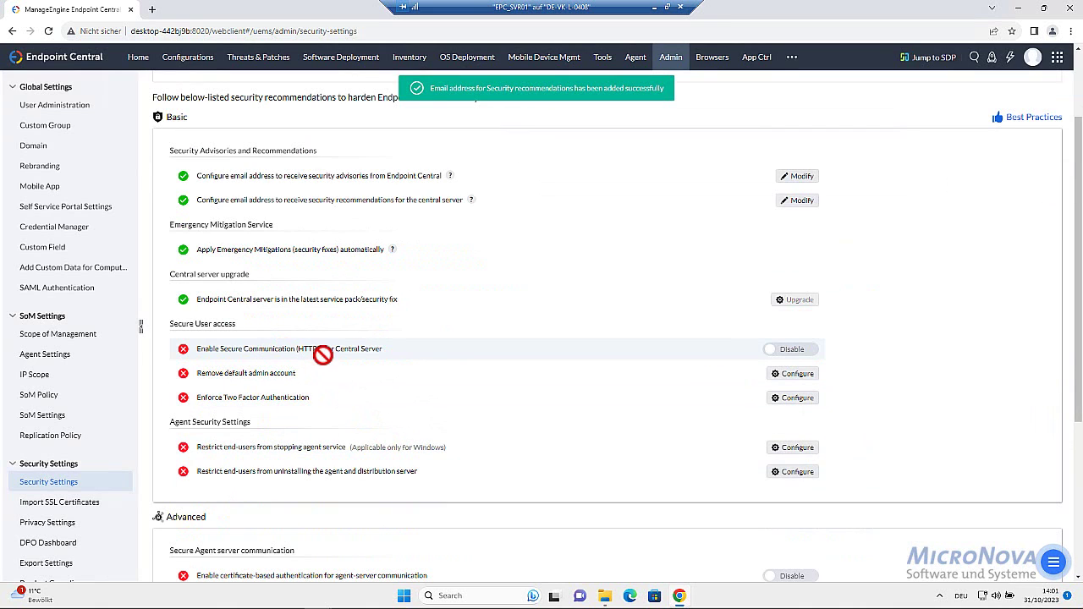
# Enable and confirm HTTPS communication for the Central Server, then open Agent Protection Settings
pyautogui.click(800, 348)
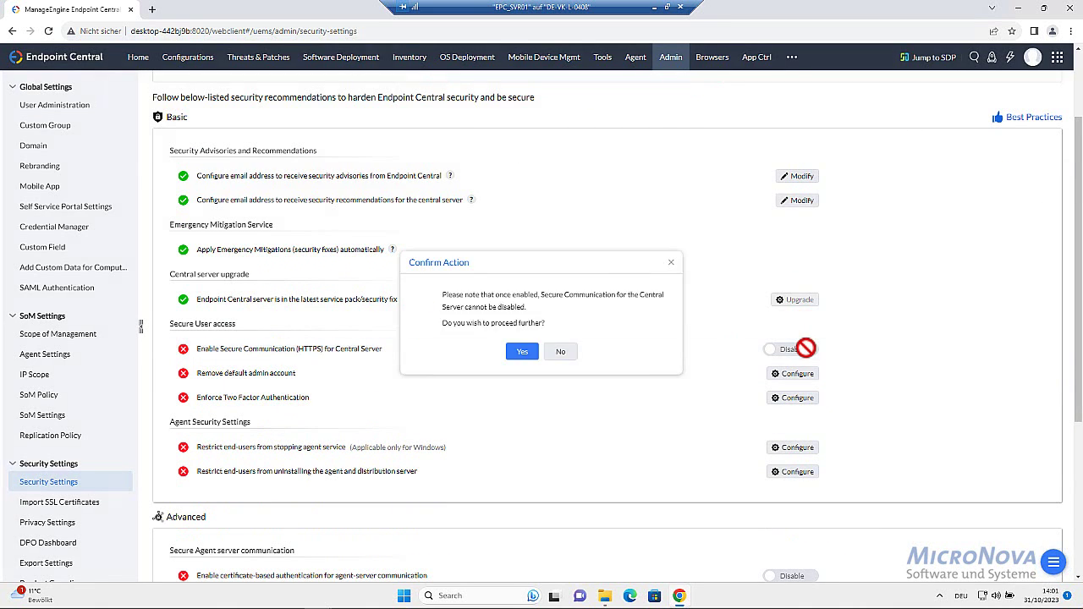
pyautogui.click(519, 350)
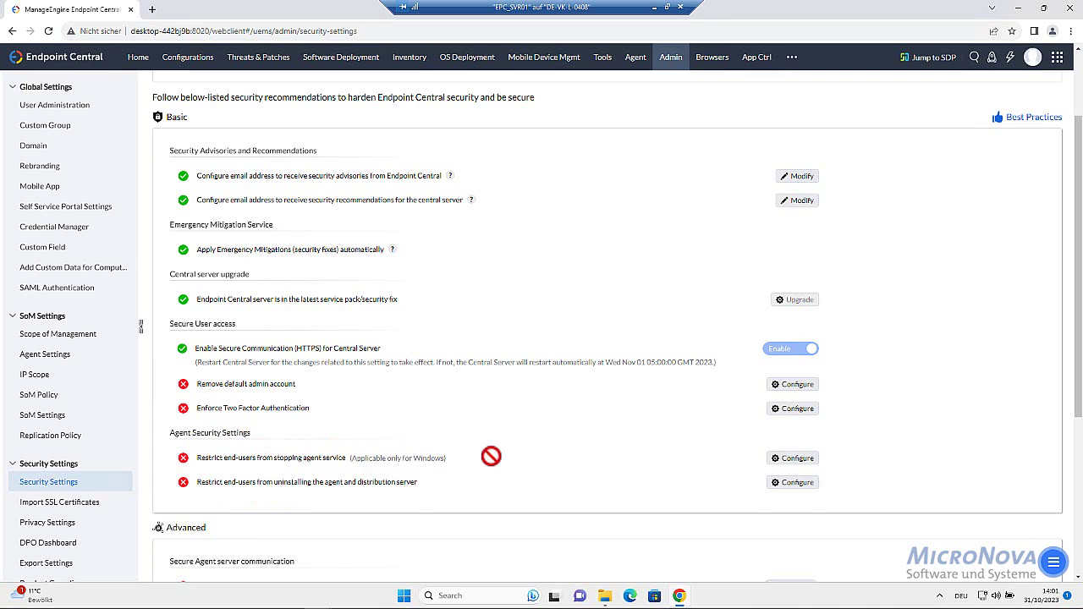
pyautogui.click(793, 458)
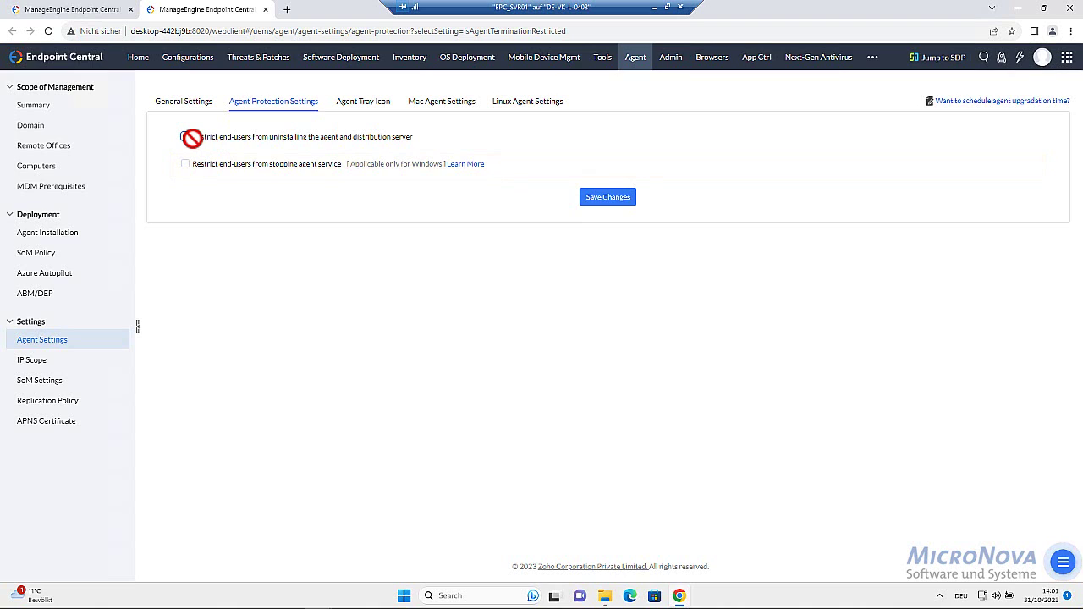
# Block end-users from uninstalling the agent and from stopping its service, and save the changes
pyautogui.click(187, 137)
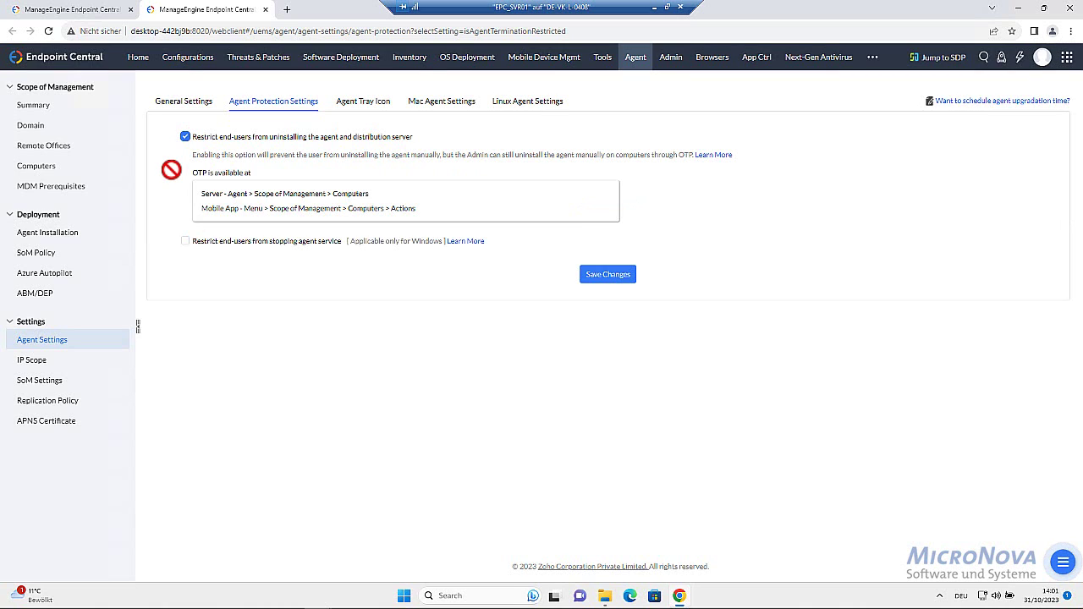
pyautogui.click(186, 242)
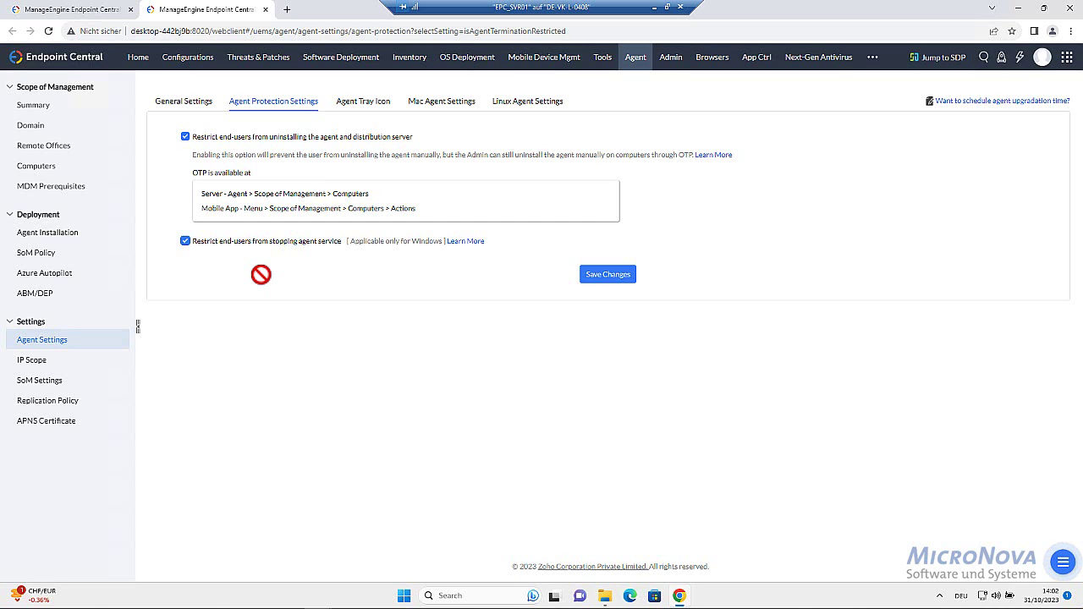
pyautogui.click(608, 274)
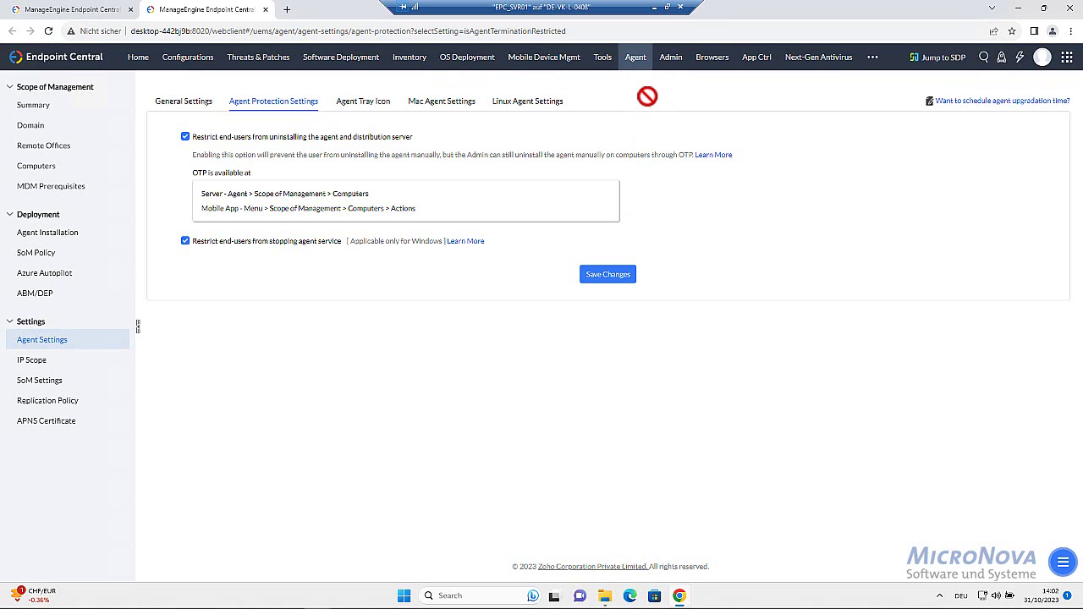
pyautogui.click(671, 57)
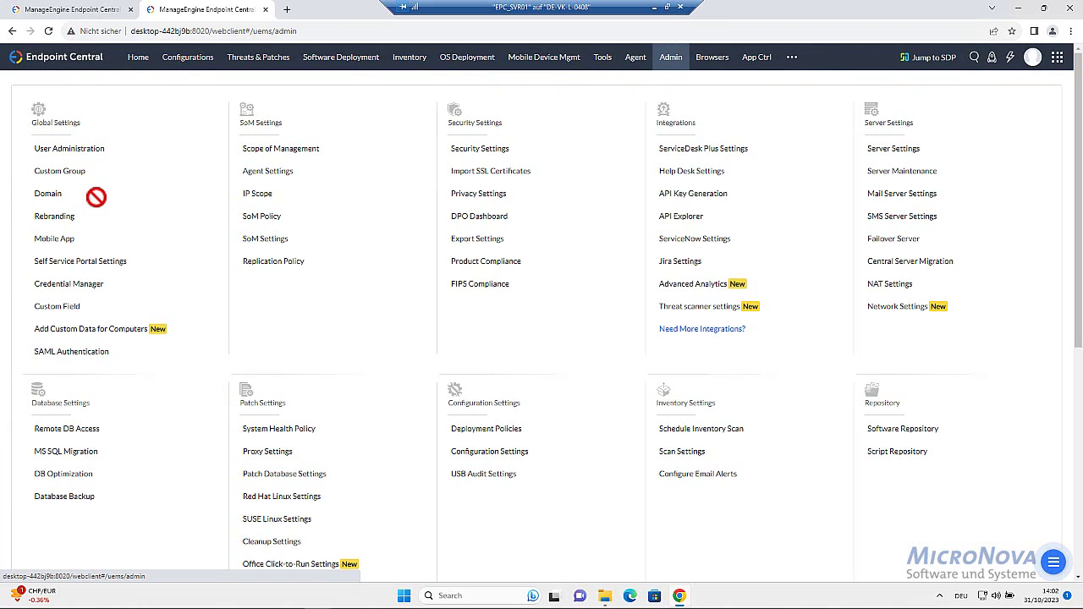
# Open the local Administrator account's Modify form in User Administration and cancel without changes
pyautogui.click(90, 147)
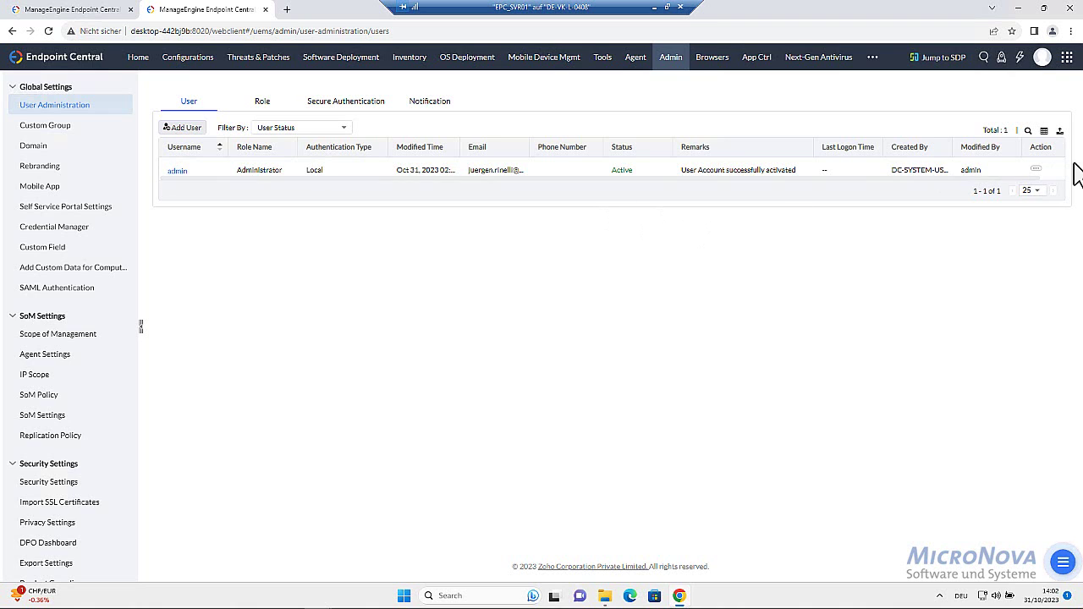
pyautogui.click(1036, 170)
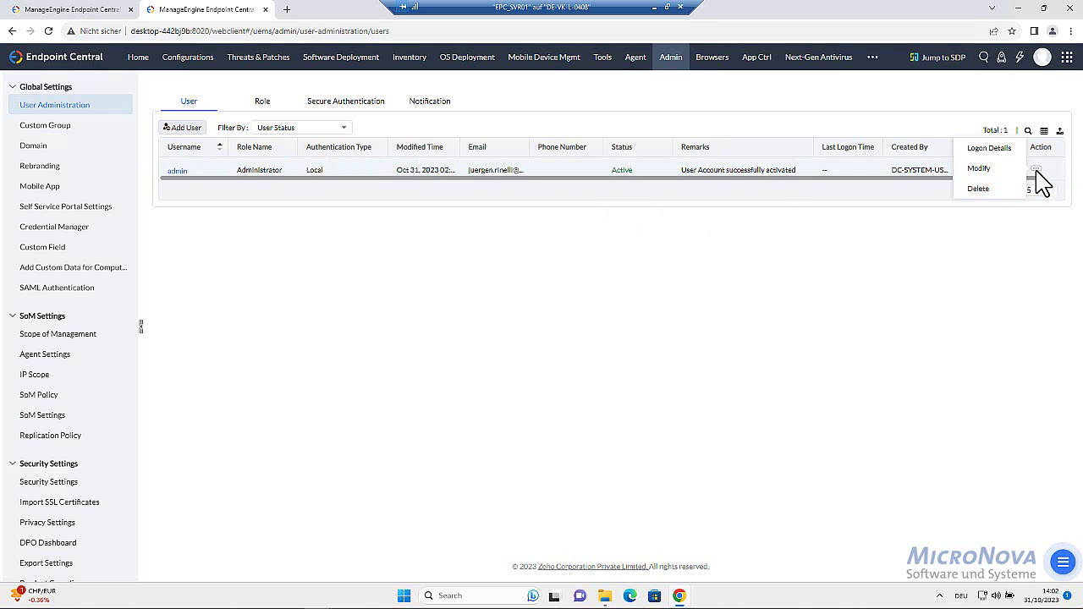
pyautogui.click(992, 167)
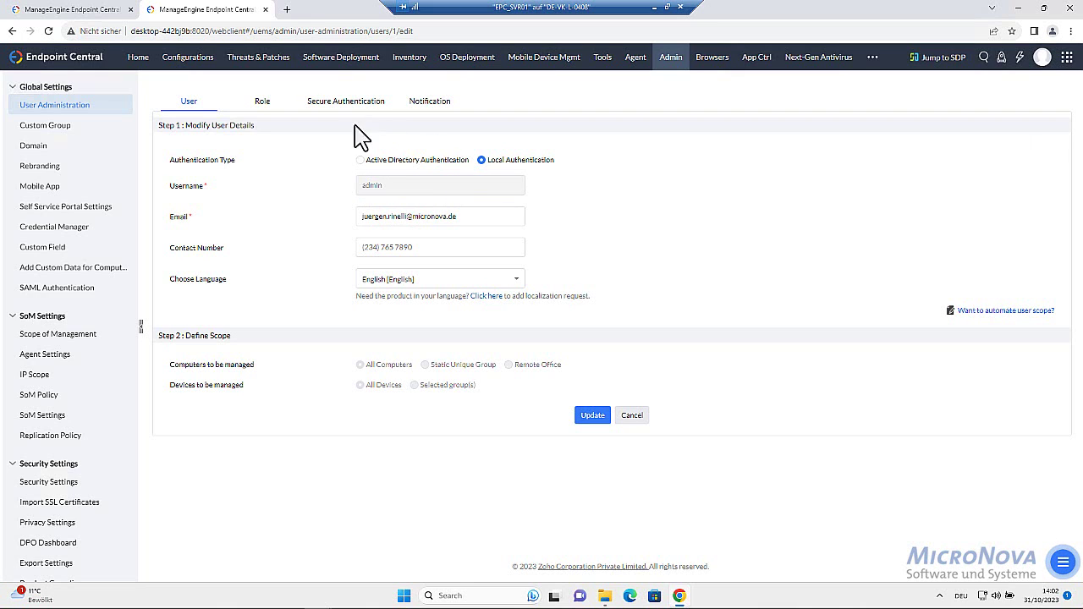
pyautogui.click(632, 416)
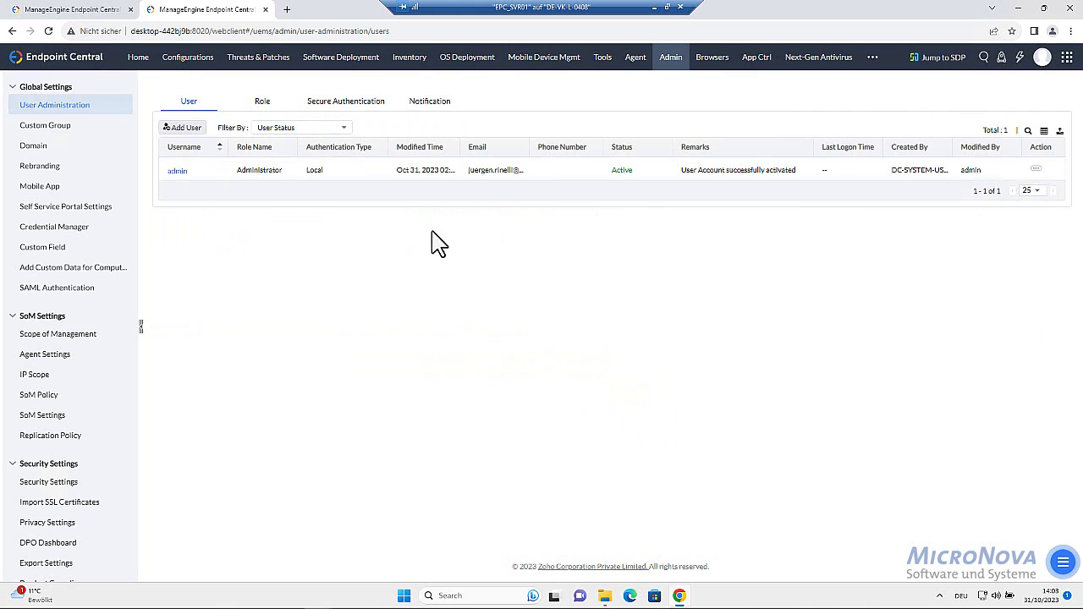
# Start adding a user and browse the Role dropdown without choosing a role
pyautogui.click(184, 129)
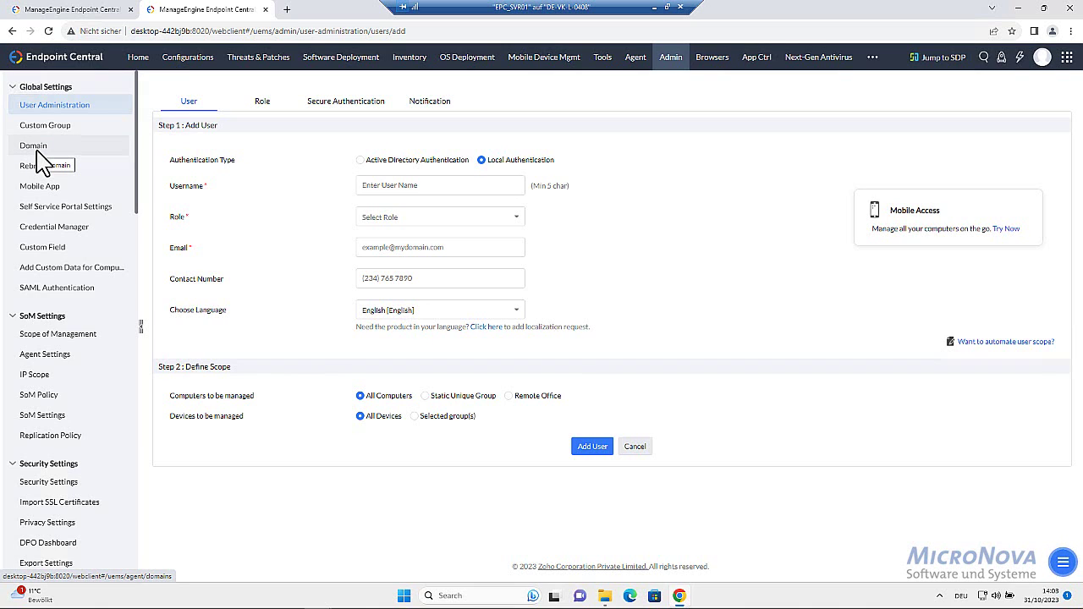
pyautogui.click(390, 194)
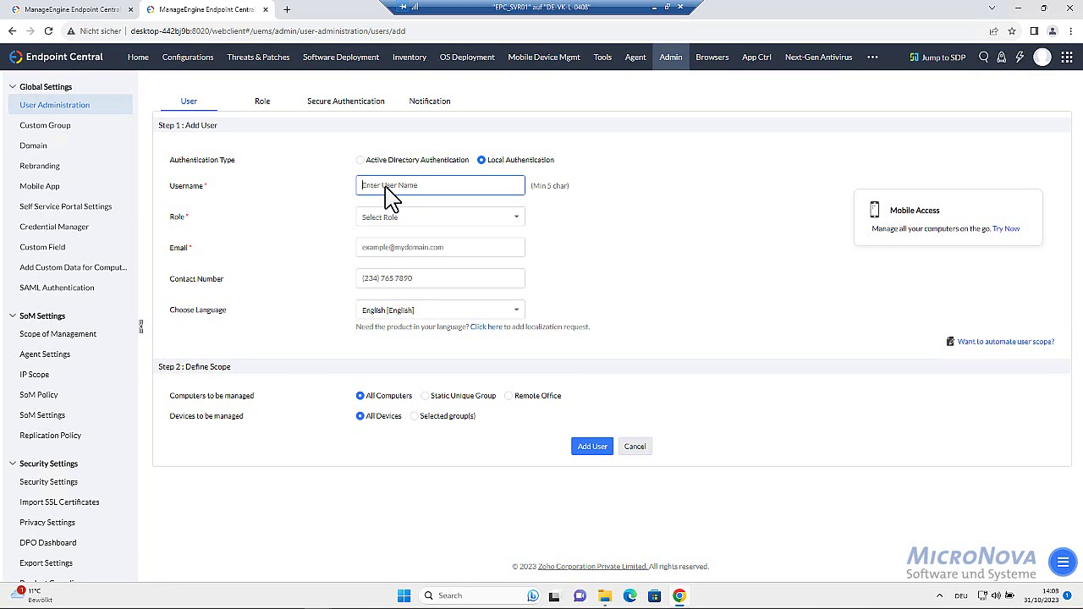
pyautogui.click(387, 217)
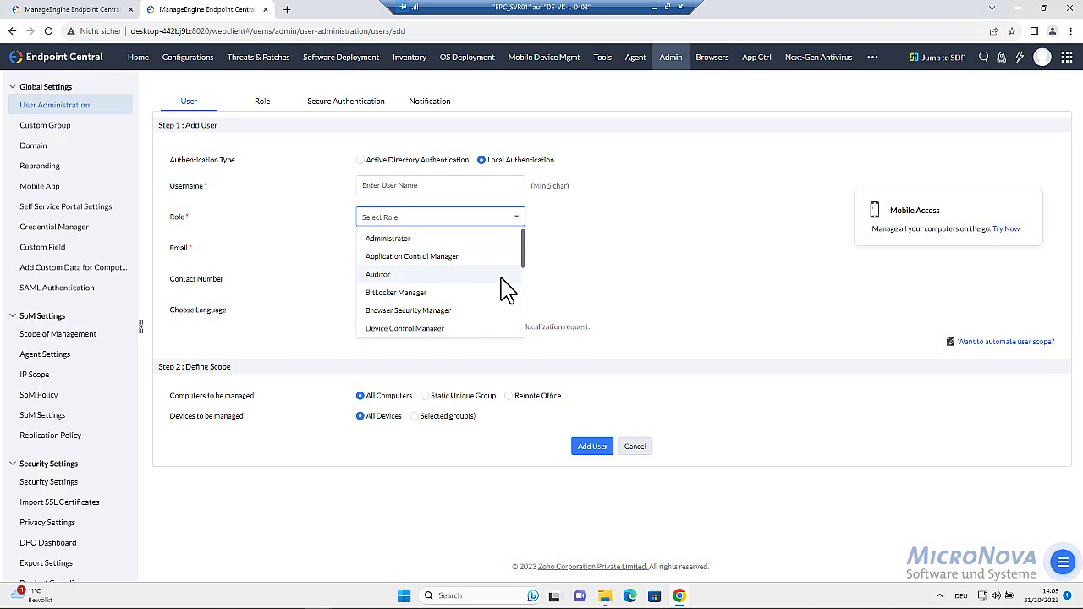
pyautogui.scroll(-3, 500, 288)
pyautogui.scroll(-2, 499, 301)
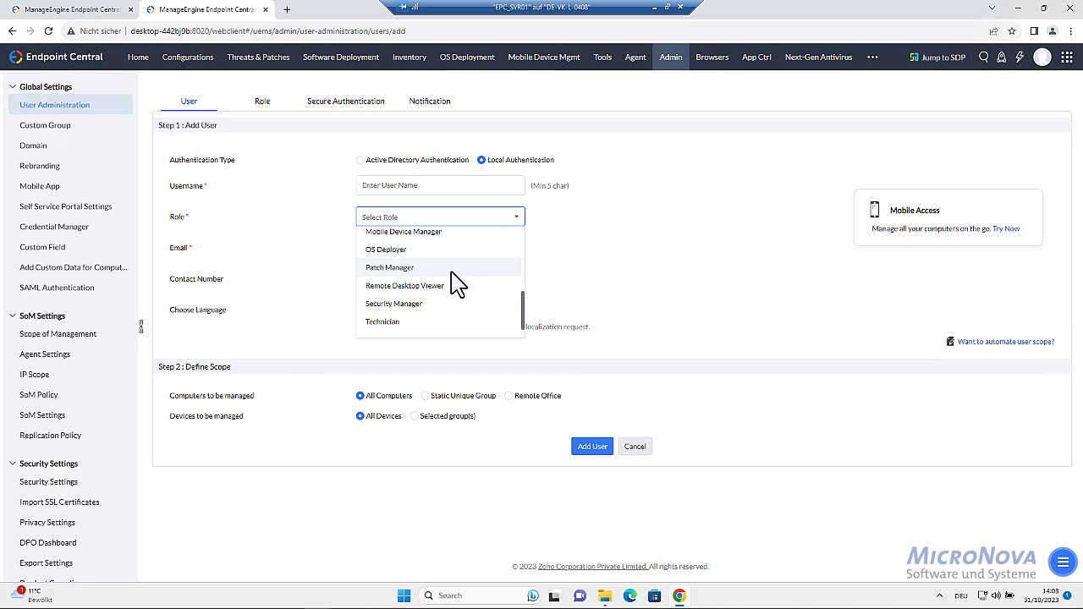
pyautogui.click(568, 247)
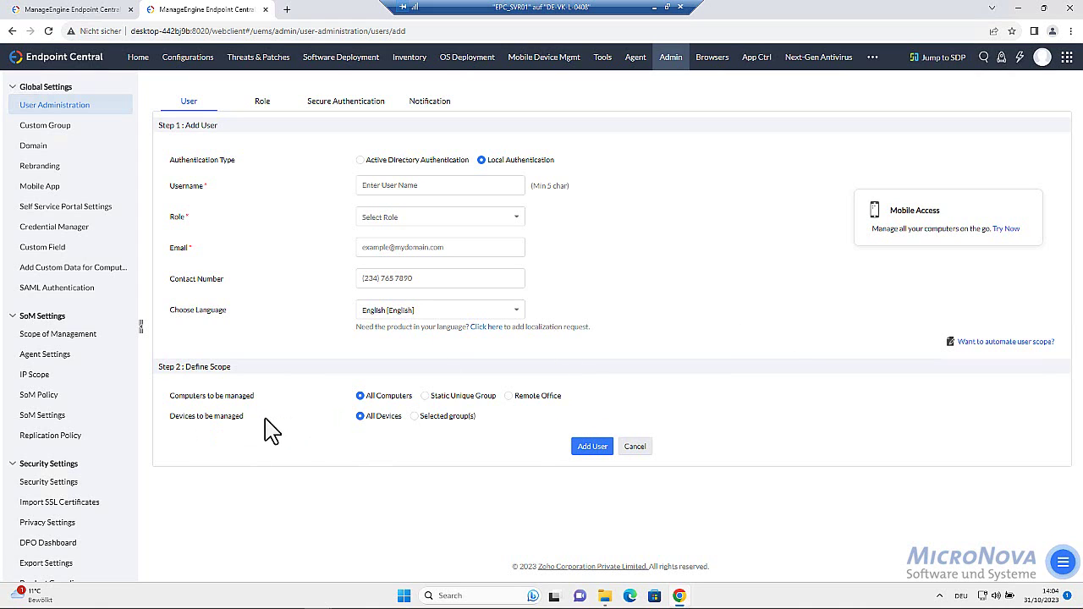
# Try the selected-groups and remote-office scope options, then view the Role tab's role list
pyautogui.click(420, 417)
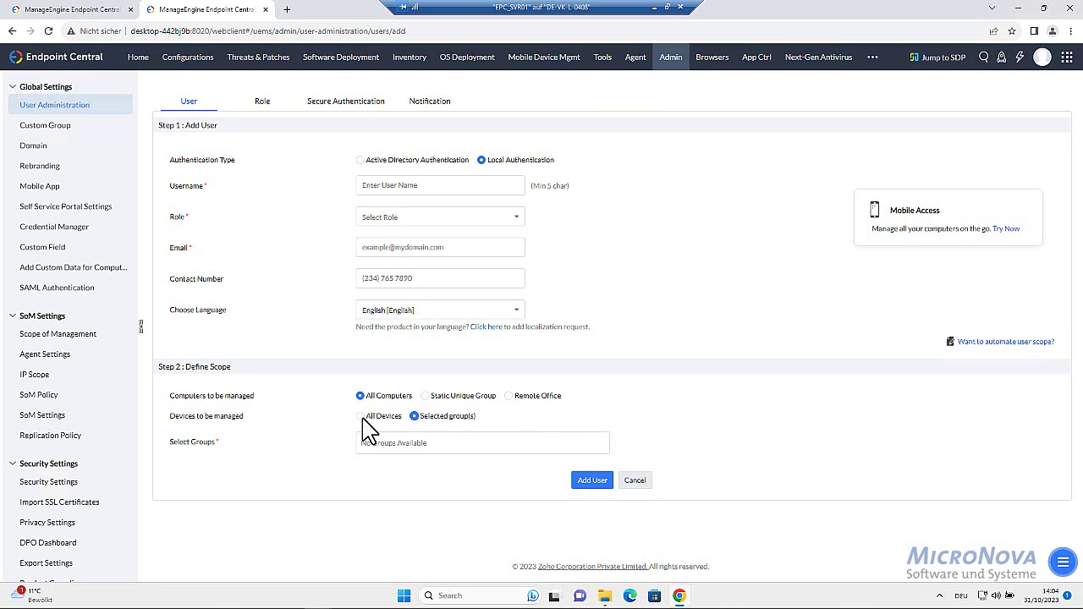
pyautogui.click(508, 397)
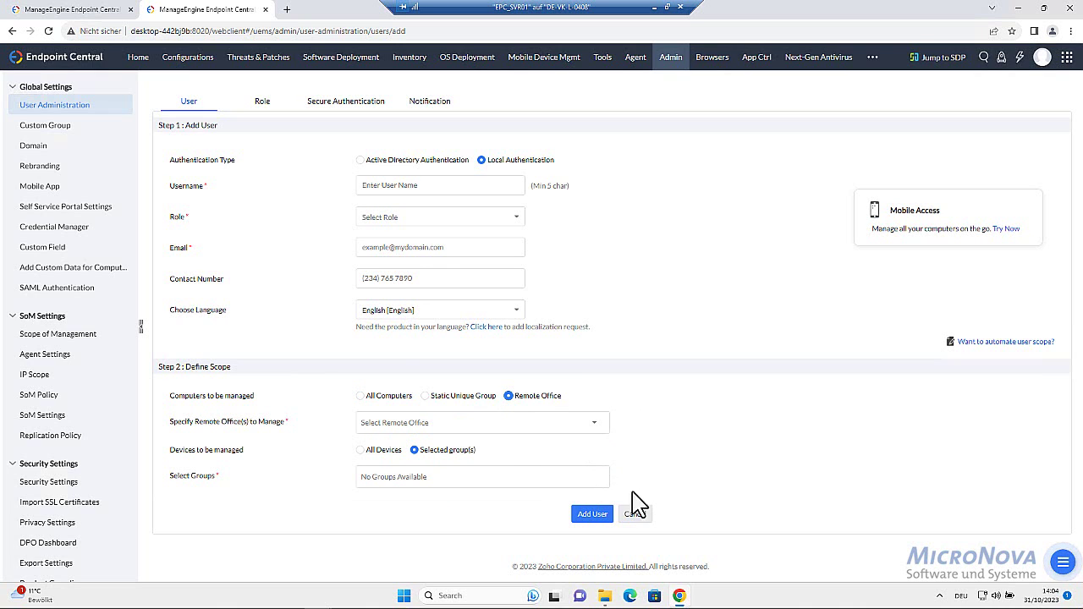
pyautogui.click(260, 105)
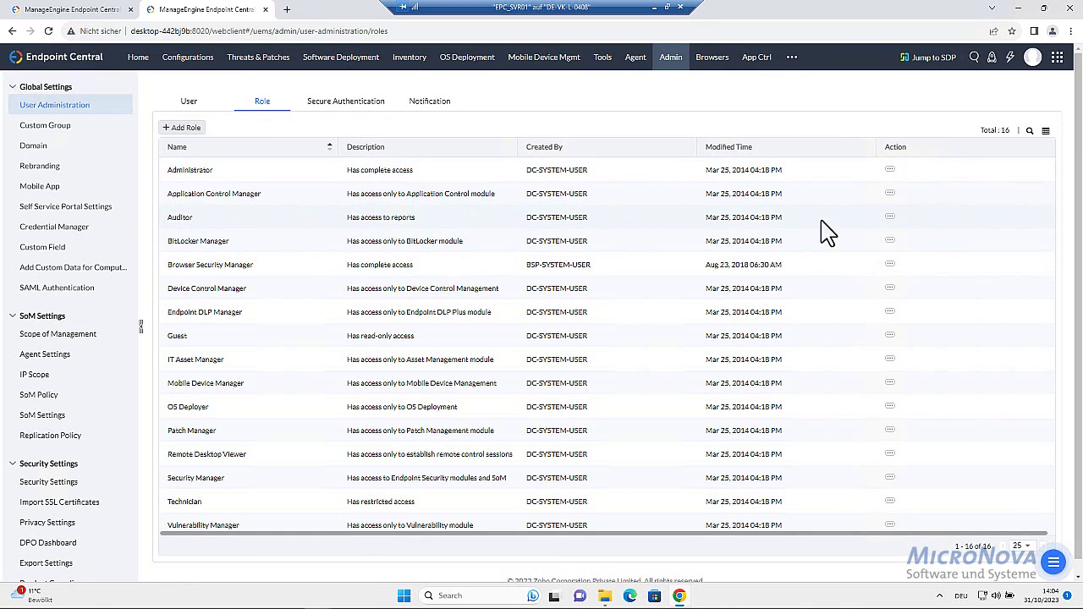
# Look over the Application Control Manager role actions and Add Role form, then open Secure Authentication
pyautogui.click(892, 194)
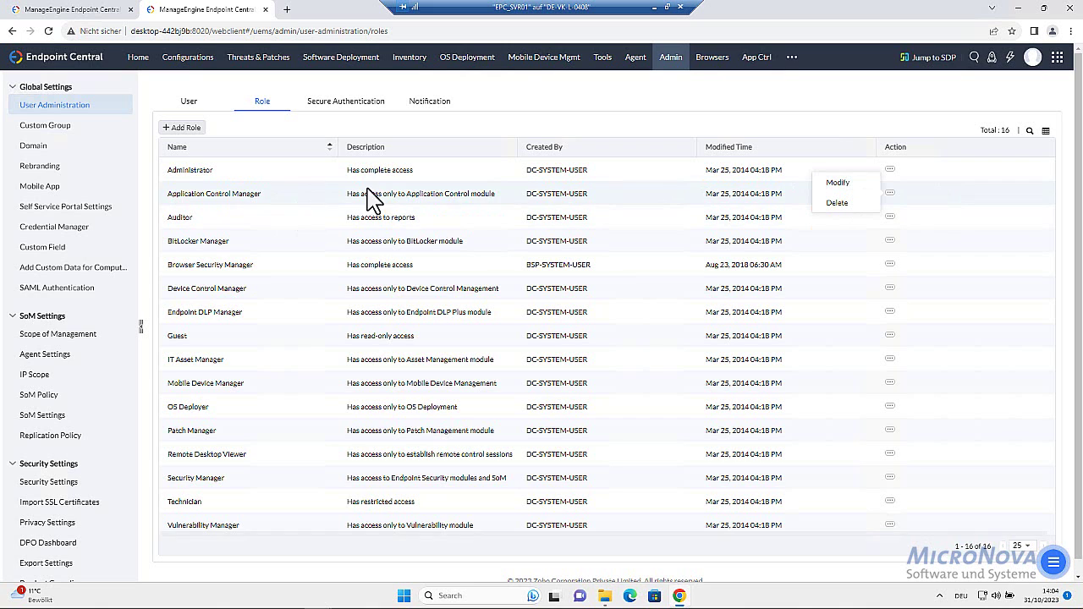
pyautogui.click(185, 129)
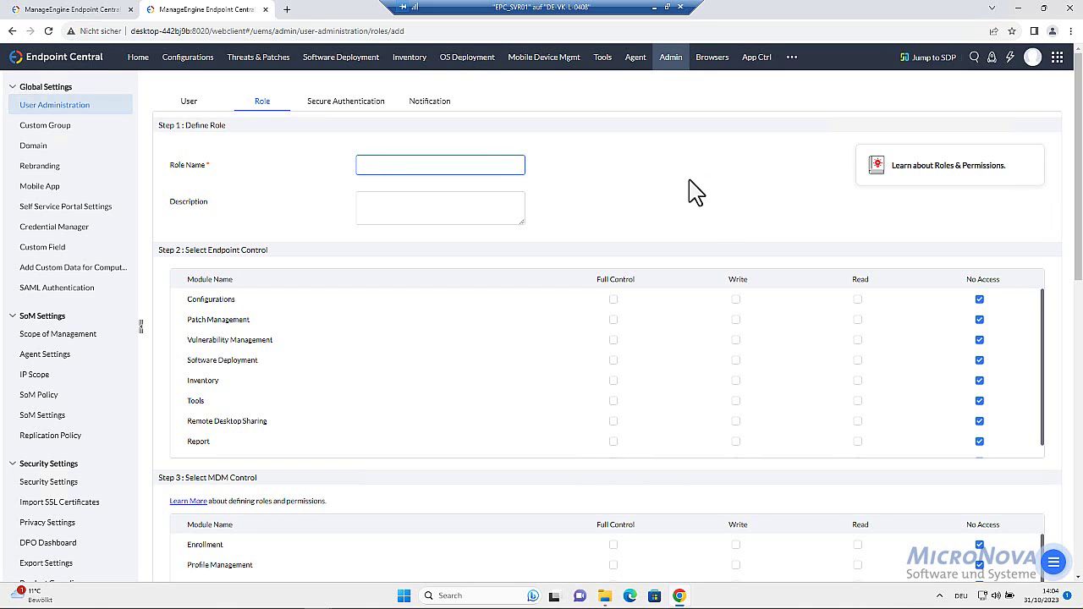
pyautogui.click(189, 106)
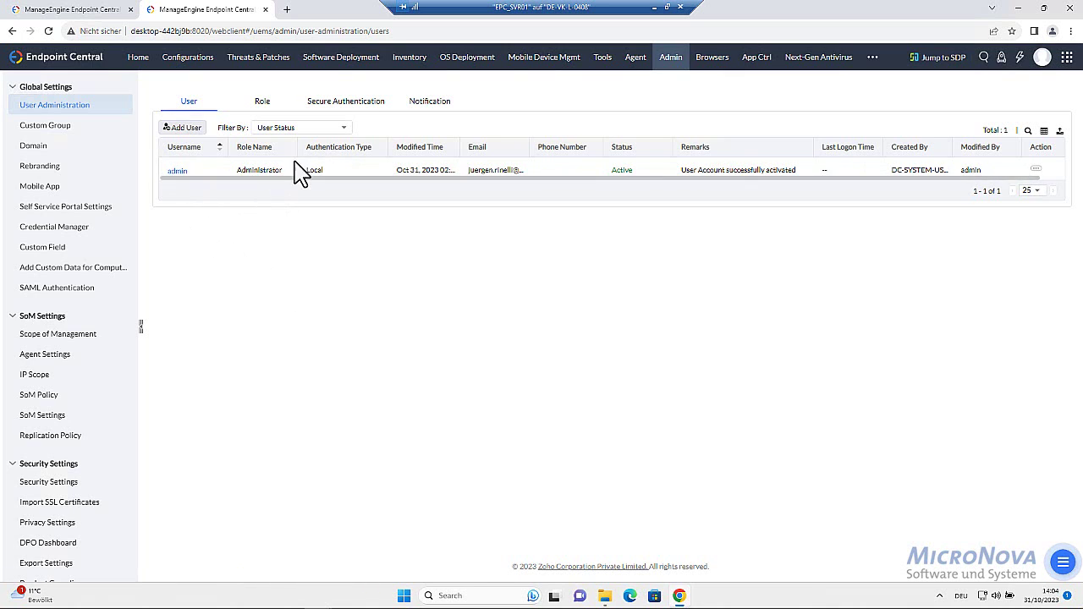
pyautogui.click(352, 105)
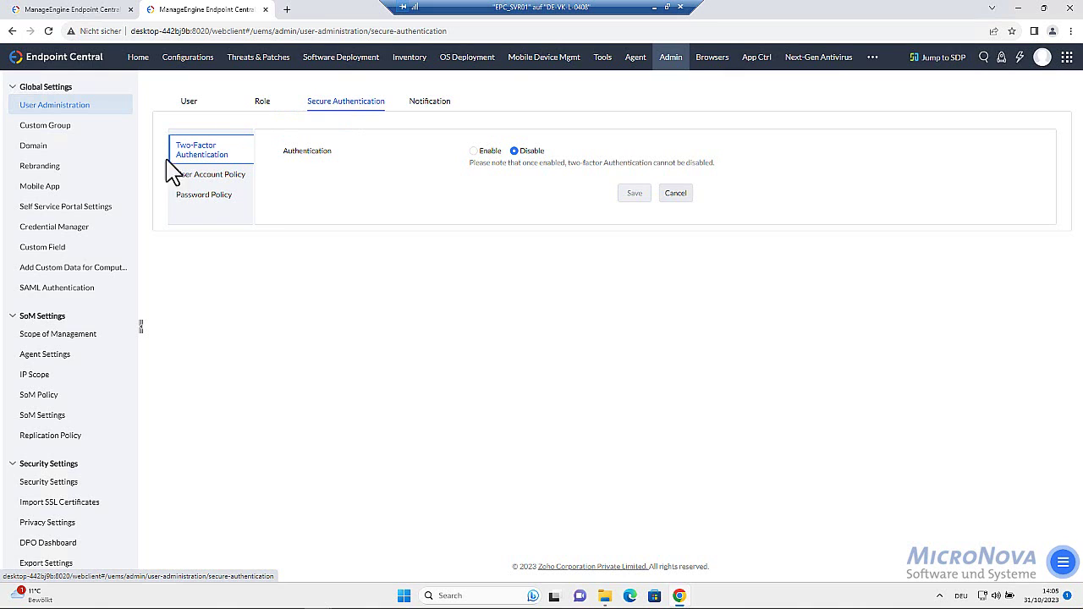
# Enable Email OTP two-factor authentication, let browsers save the OTP for 1 day, and save
pyautogui.click(475, 152)
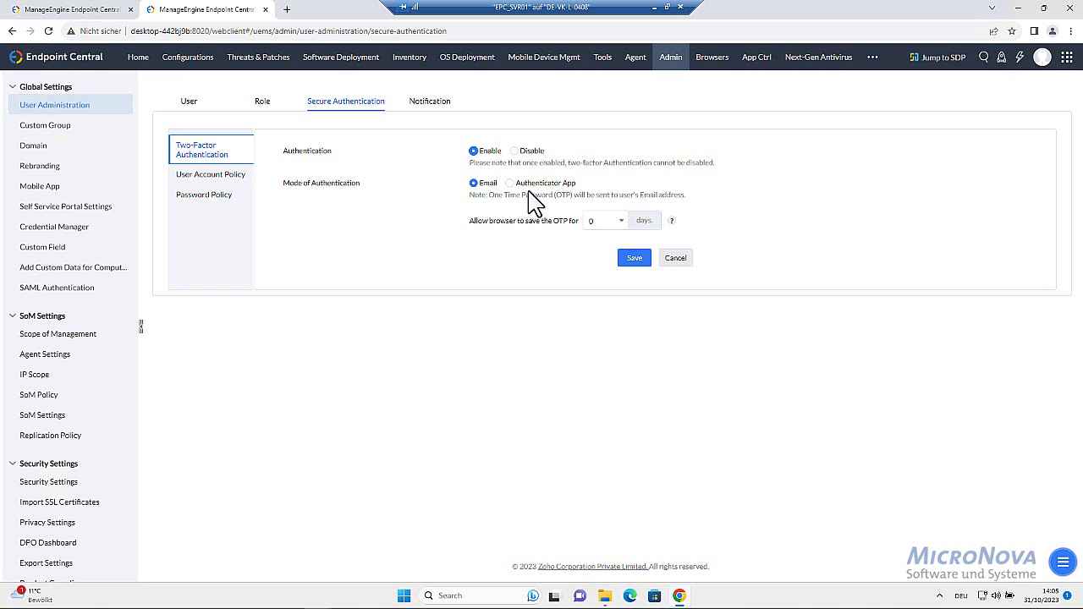
pyautogui.click(510, 183)
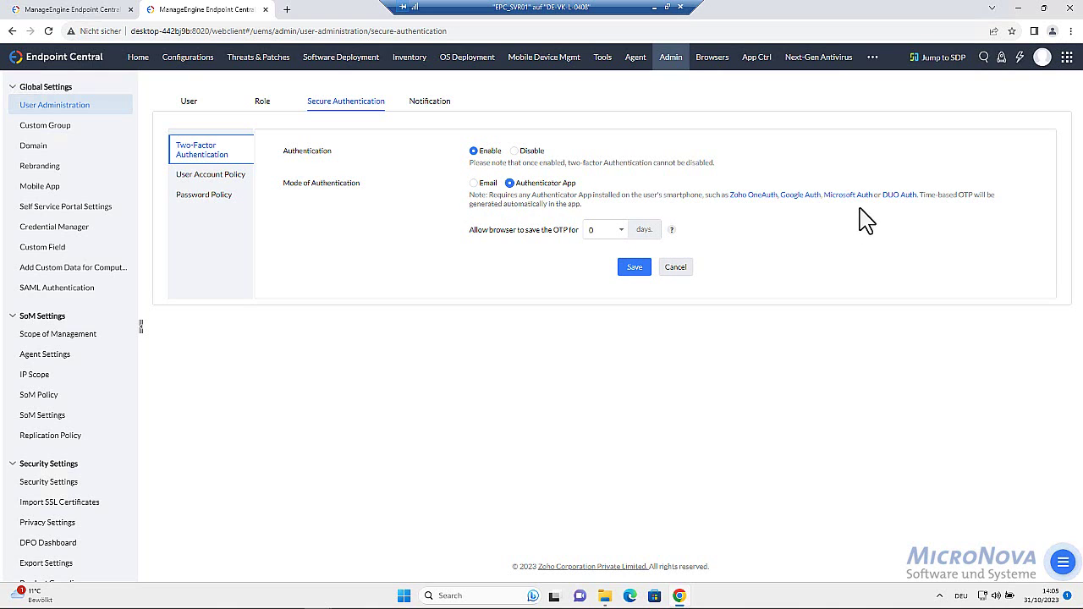
pyautogui.click(474, 184)
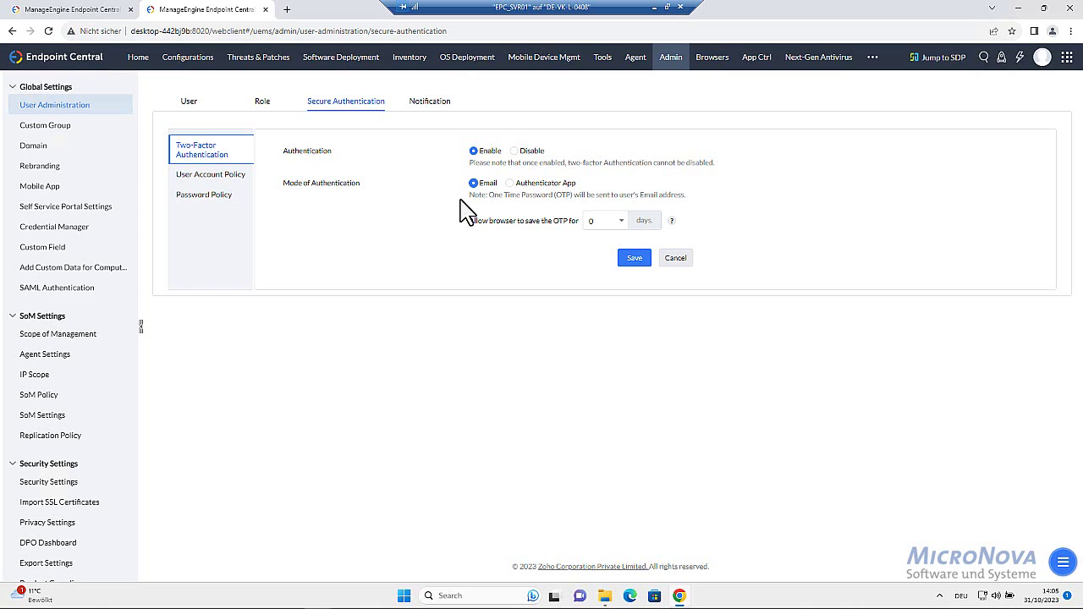
pyautogui.click(621, 221)
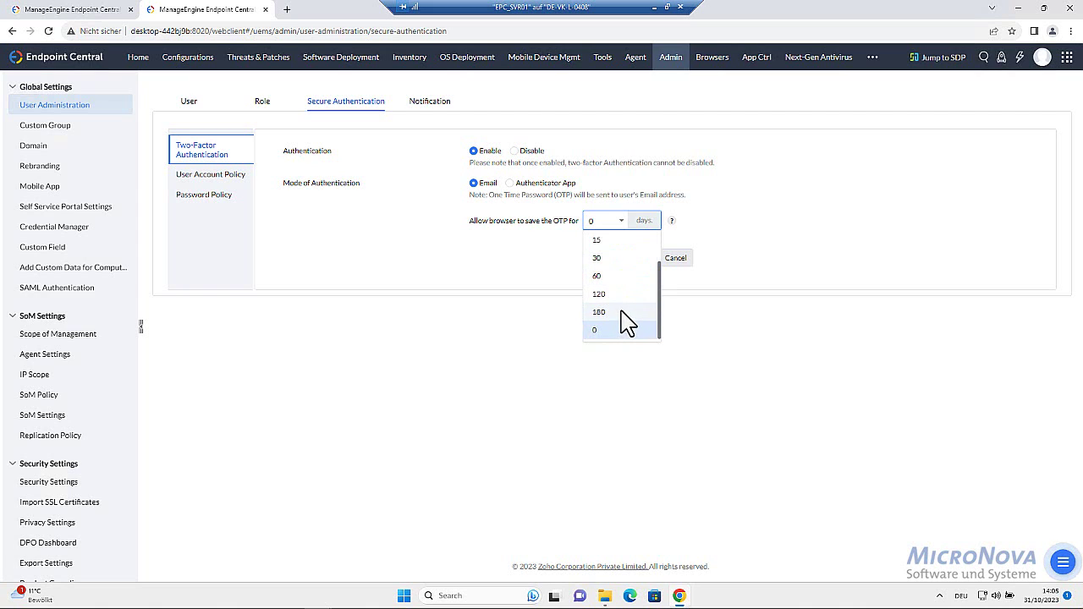
pyautogui.scroll(2, 643, 322)
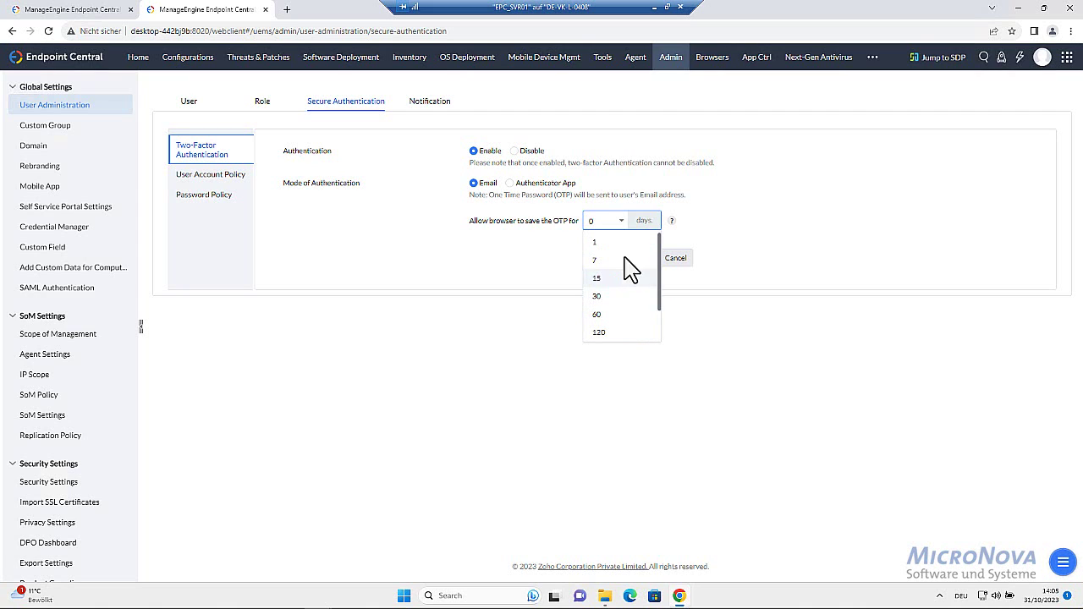
pyautogui.click(599, 243)
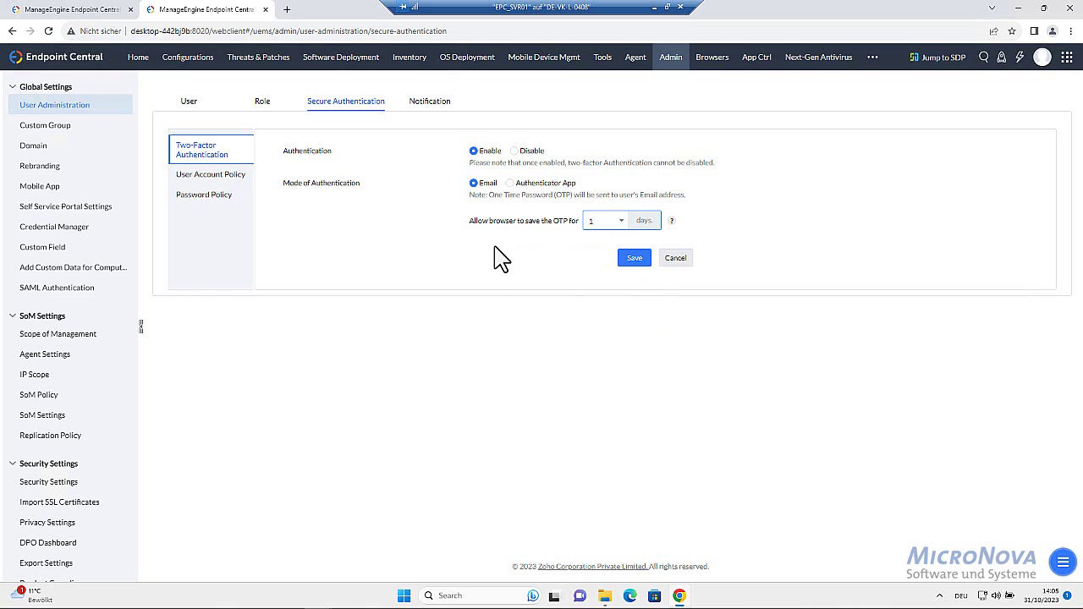
pyautogui.click(632, 259)
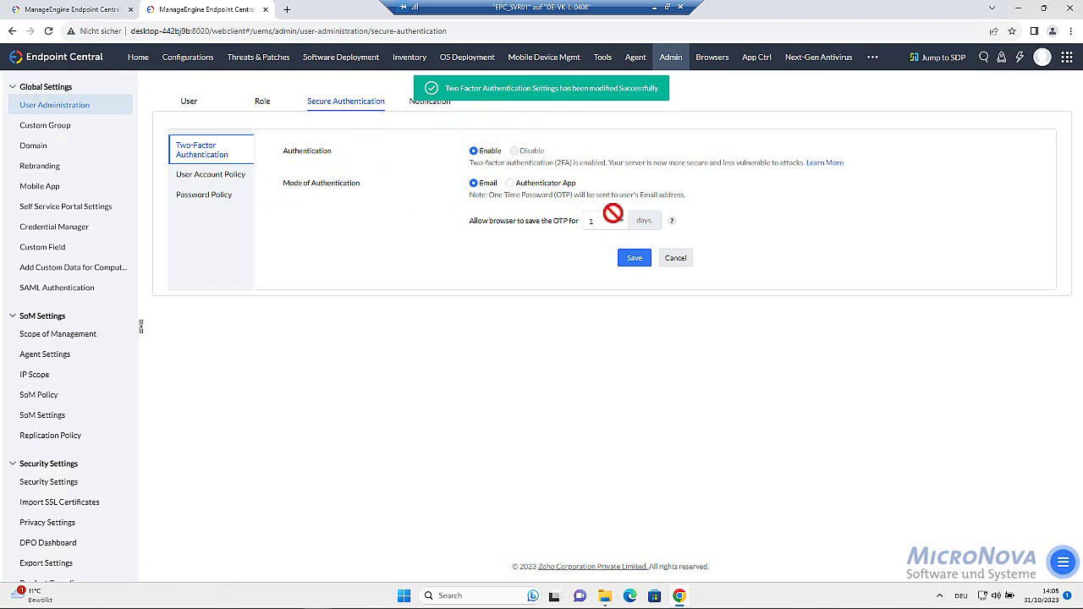
# Review the User Account Policy sub-tab, then view the Password Policy settings
pyautogui.click(219, 174)
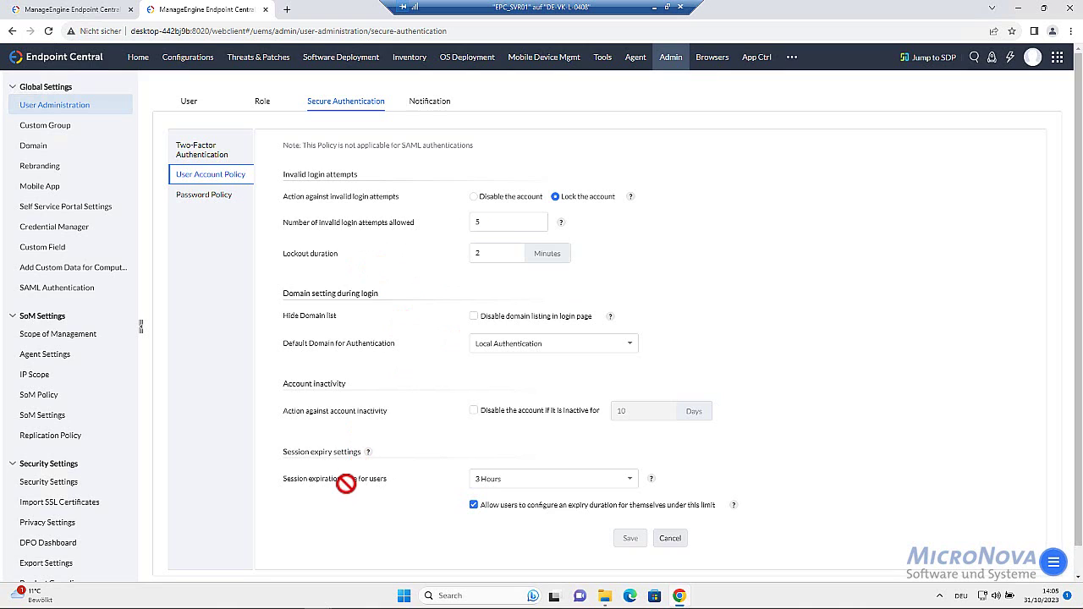
pyautogui.click(207, 196)
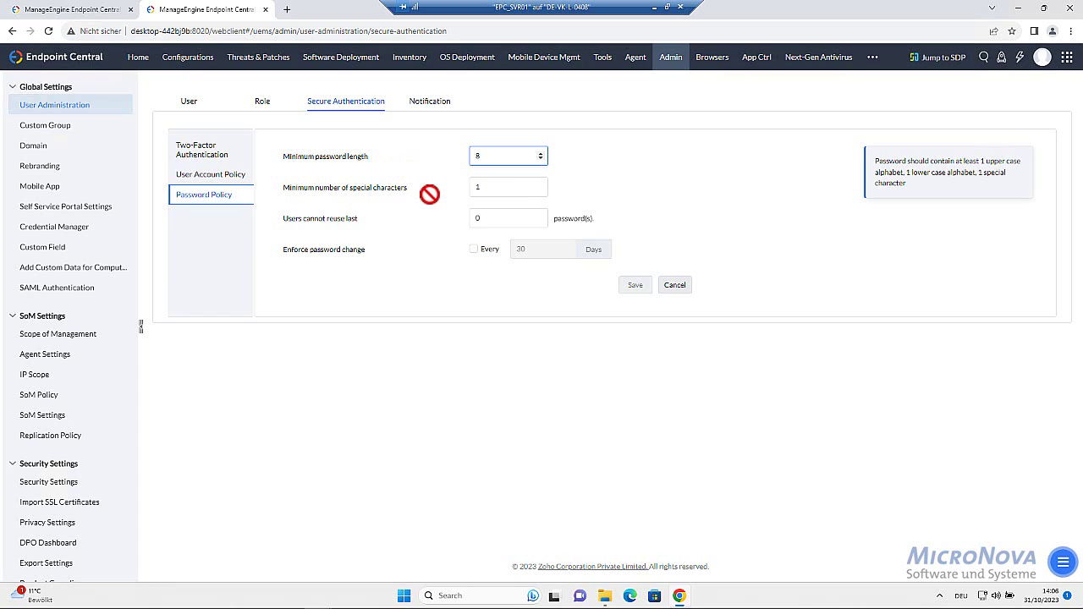
# Set the password reuse limit to 5, enforce a password change every 30 days, and save
pyautogui.doubleClick(495, 187)
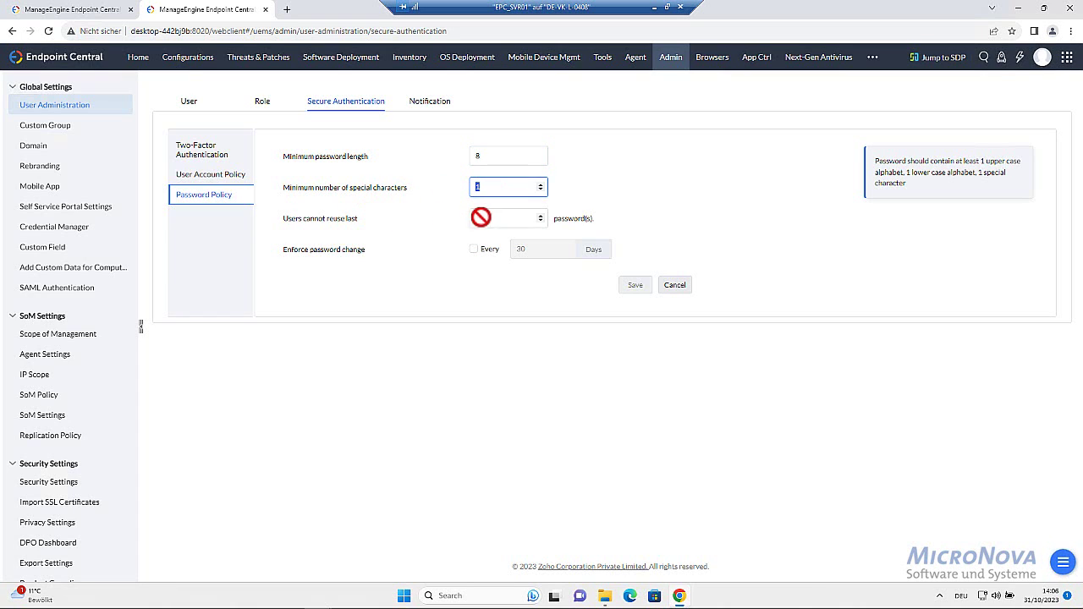
pyautogui.press('Tab')
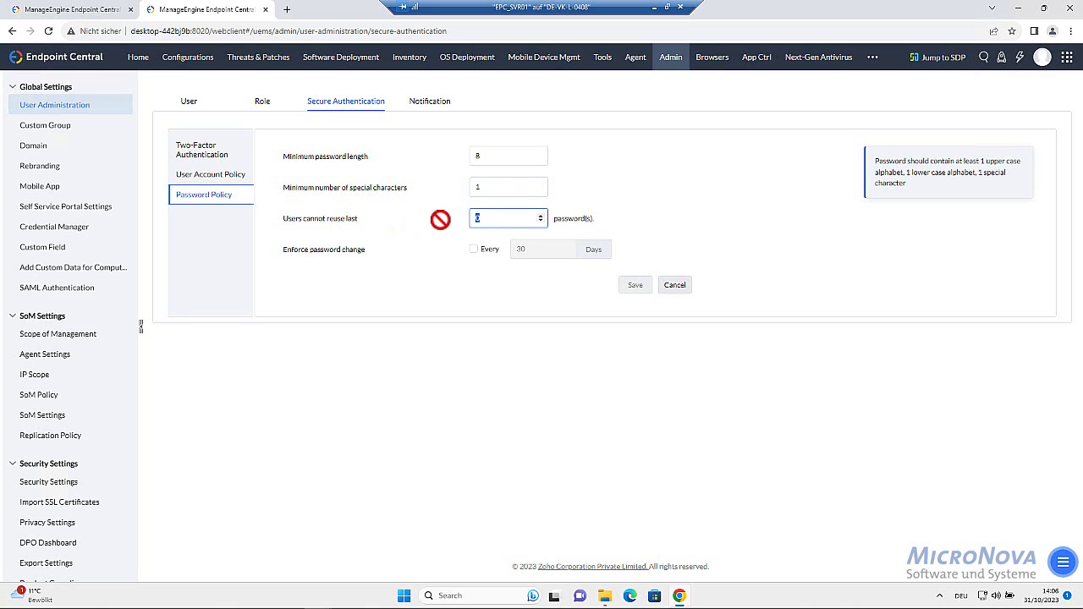
pyautogui.click(407, 258)
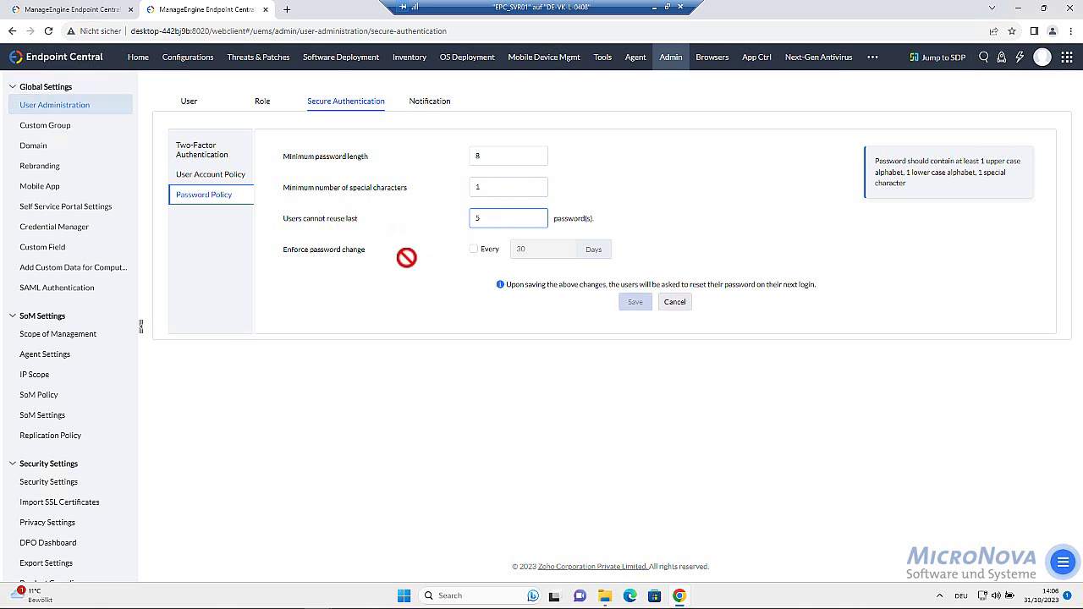
pyautogui.click(473, 248)
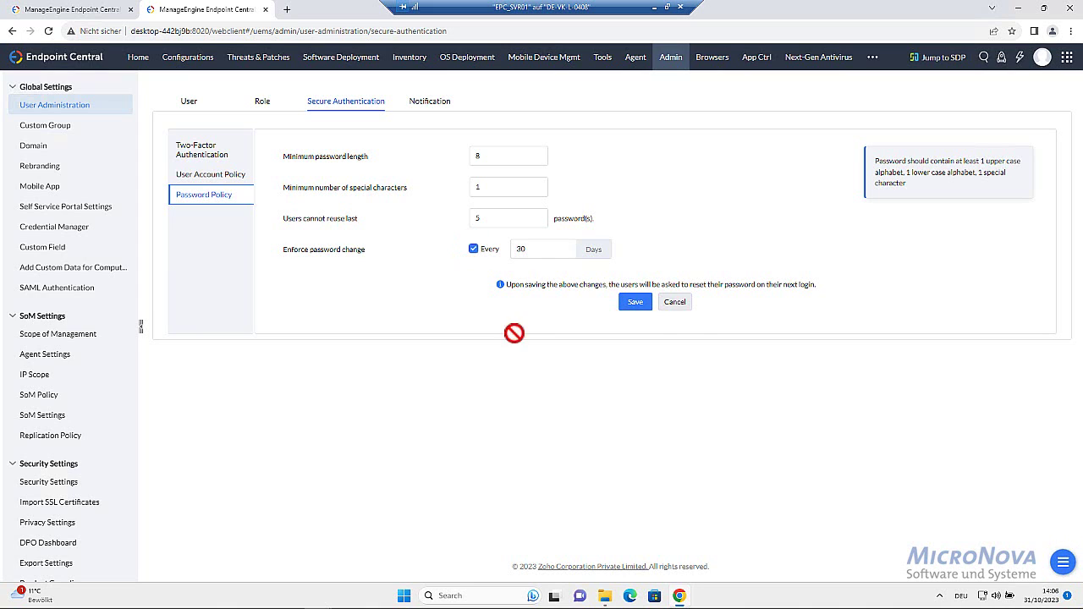
pyautogui.click(637, 301)
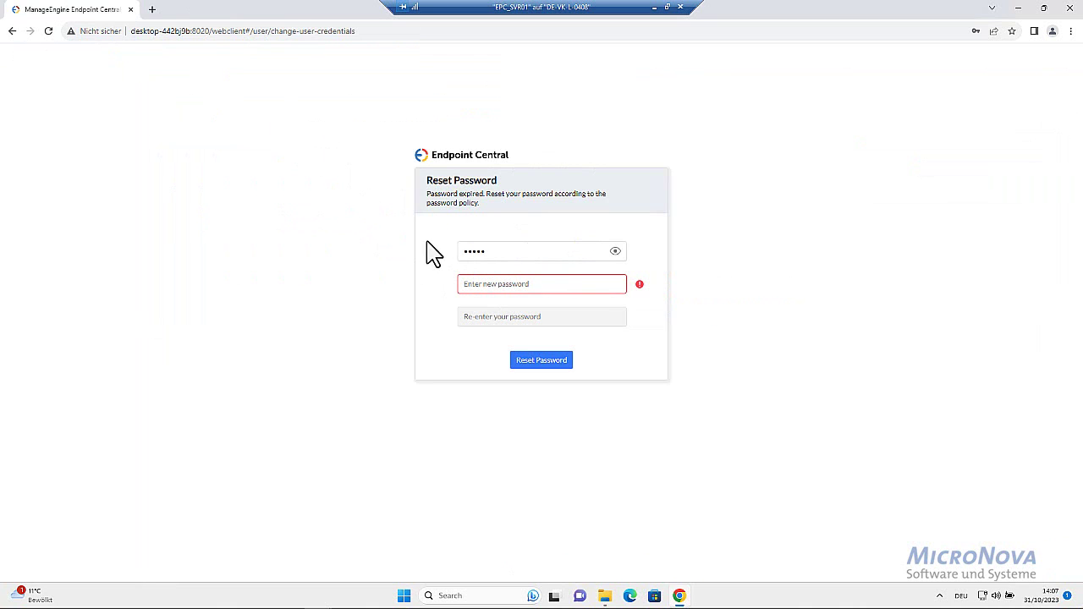
# Fill in the current password and a new password twice, then submit the reset
pyautogui.click(491, 255)
pyautogui.click(476, 284)
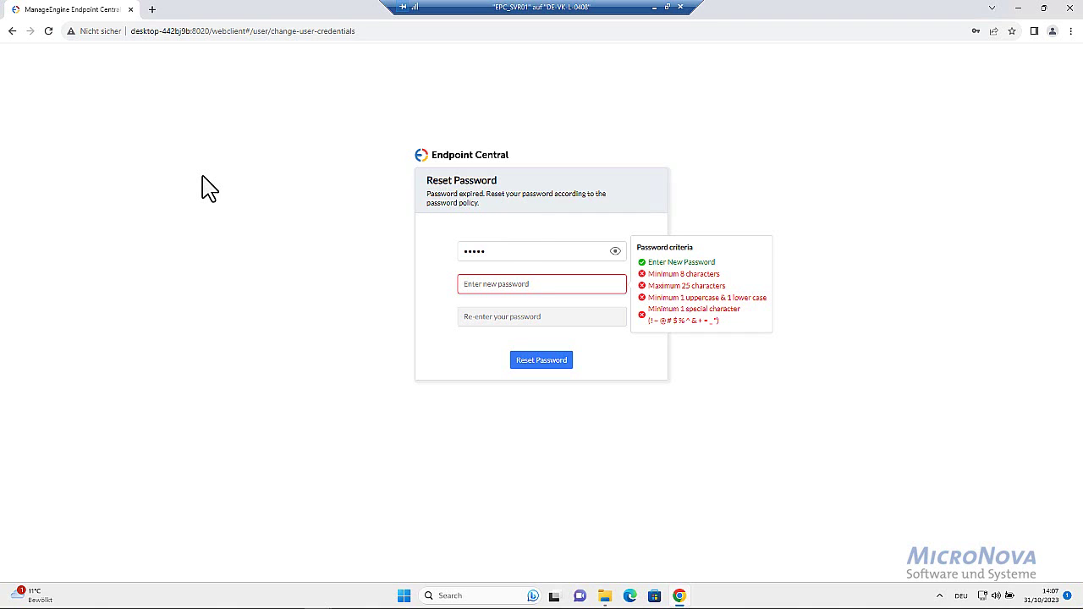
pyautogui.write('x')
pyautogui.press('Tab')
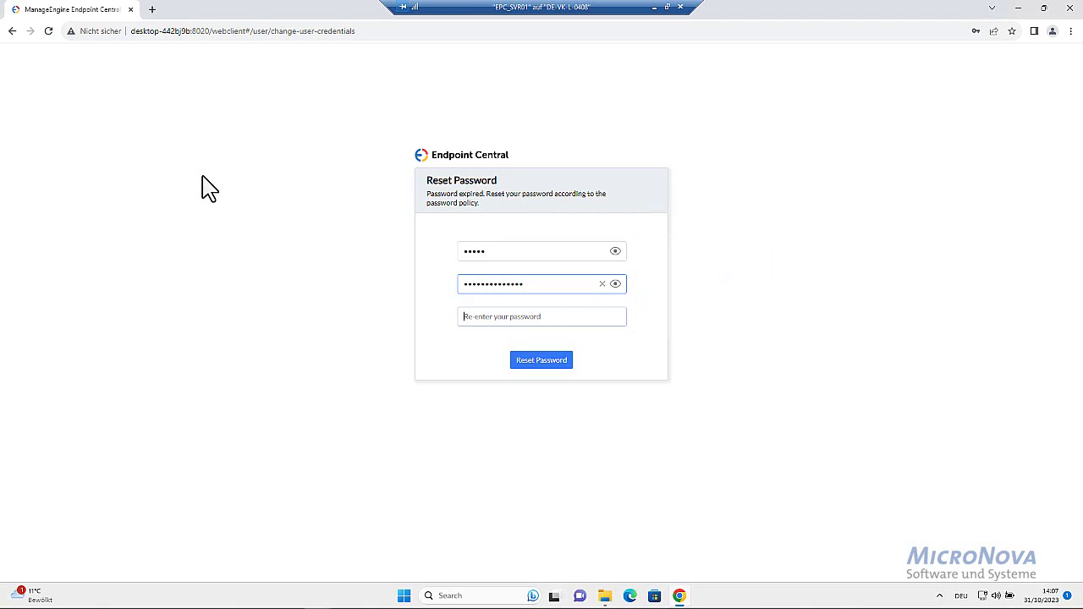
pyautogui.write('x')
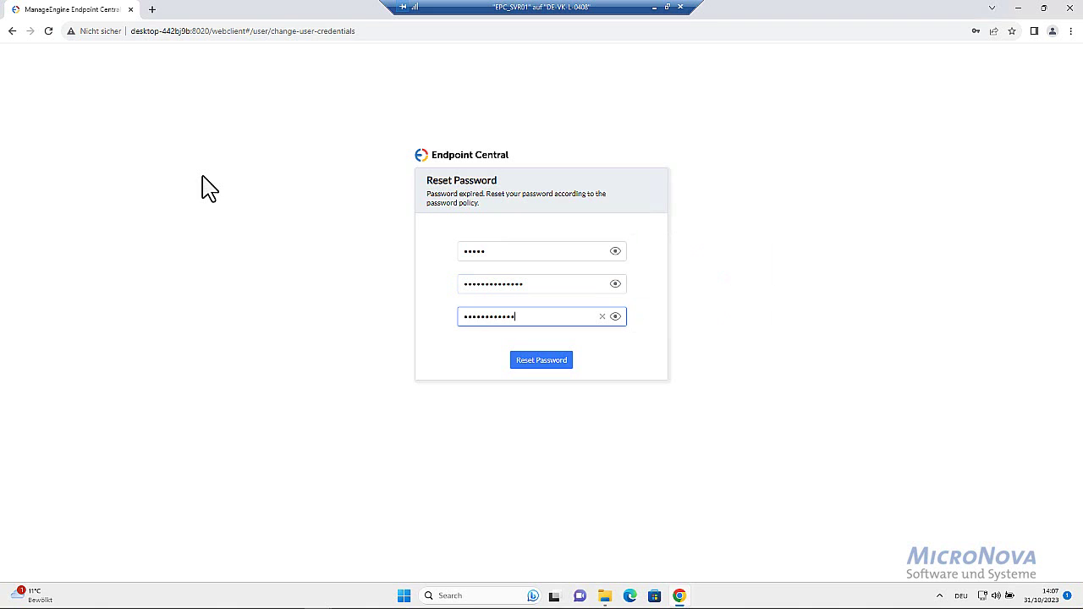
pyautogui.click(560, 365)
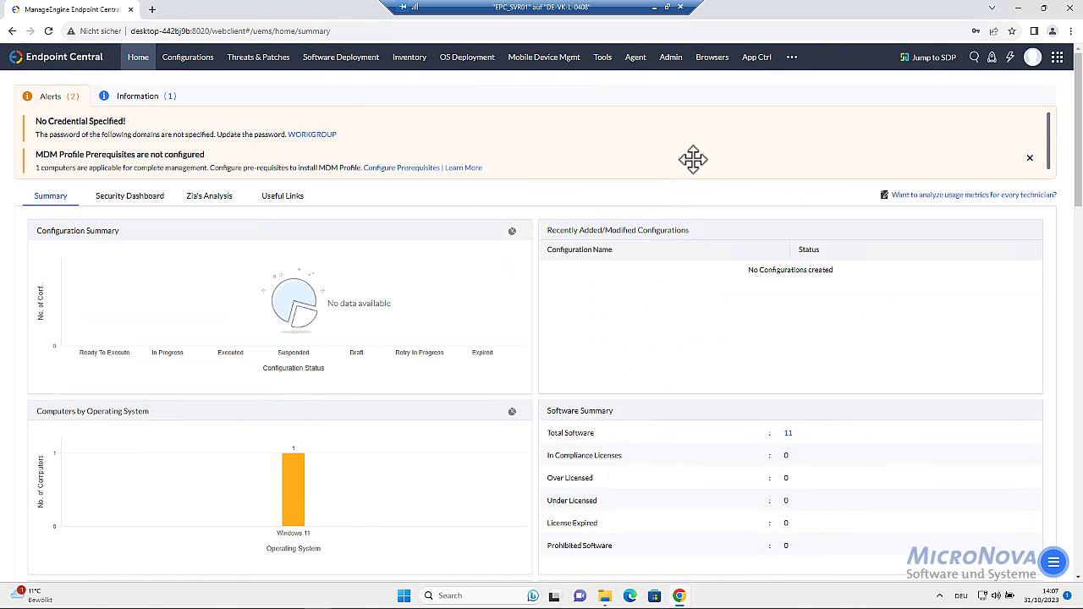
# Verify the Password Policy under Admin > User Administration > Secure Authentication, then return to Admin
pyautogui.click(676, 56)
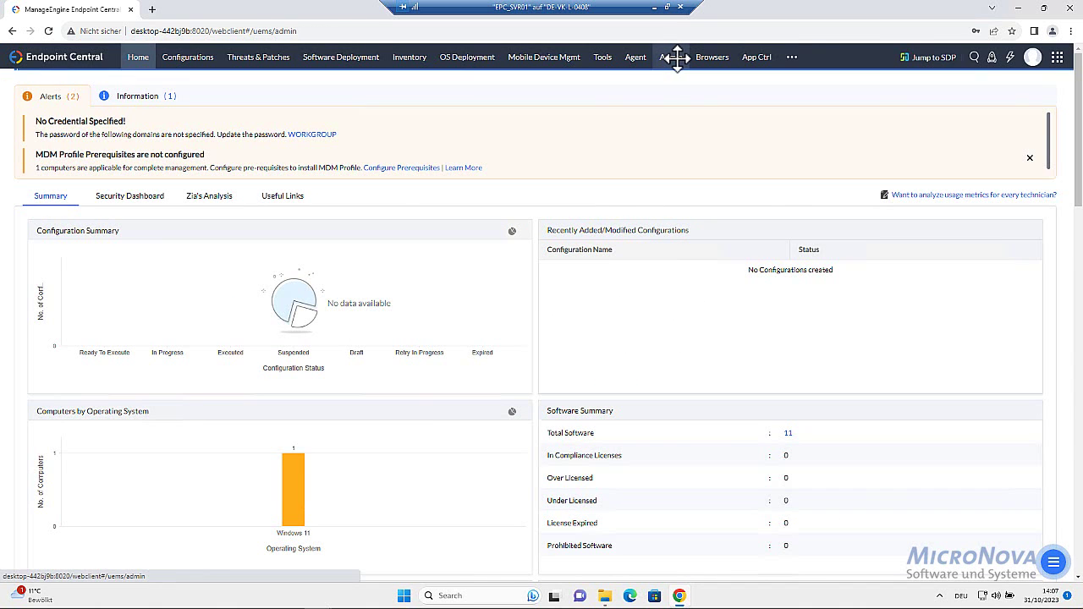
pyautogui.click(70, 149)
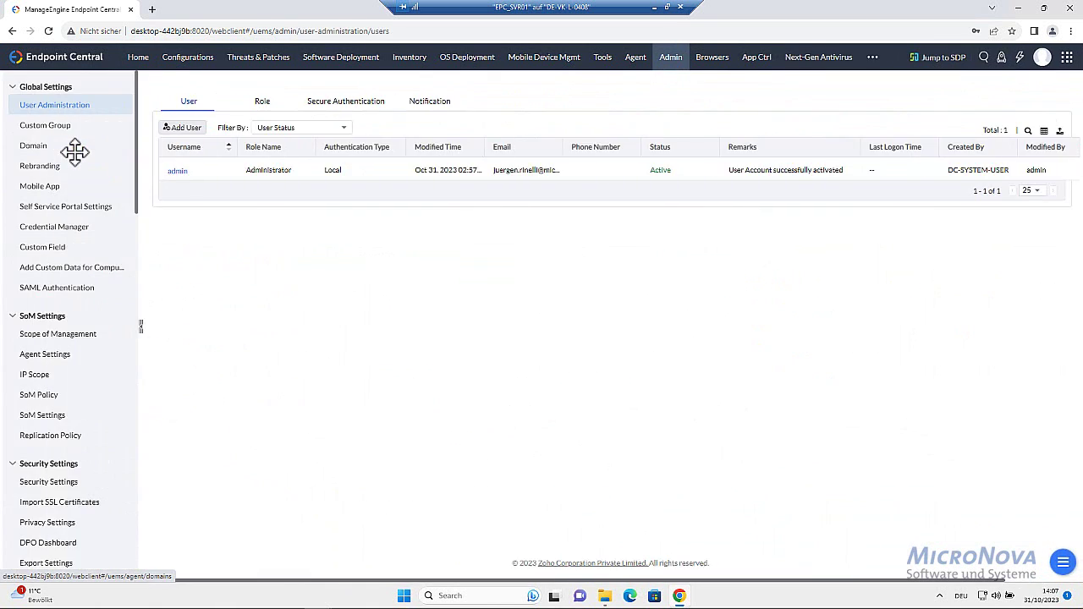
pyautogui.click(331, 103)
pyautogui.click(203, 195)
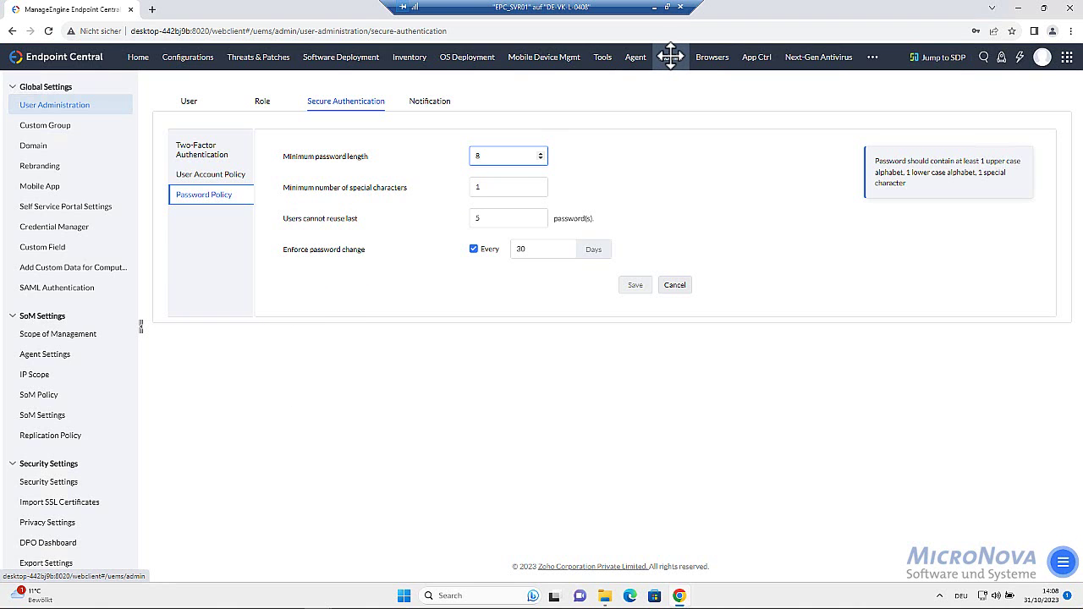
pyautogui.click(670, 56)
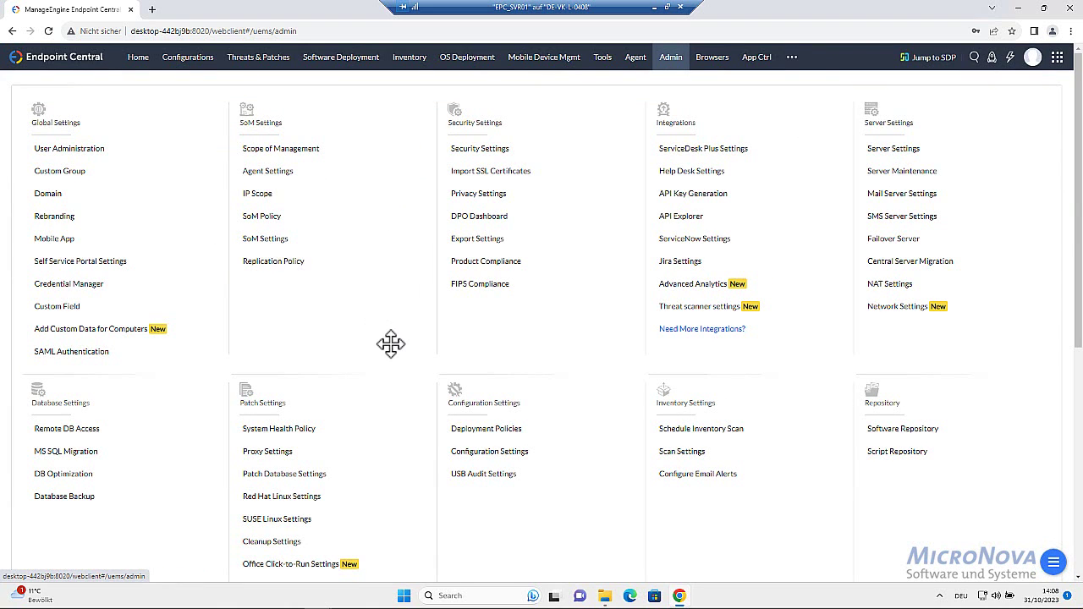
# In Database Backup, set and confirm a backup password and enable backup-failure notification
pyautogui.click(82, 497)
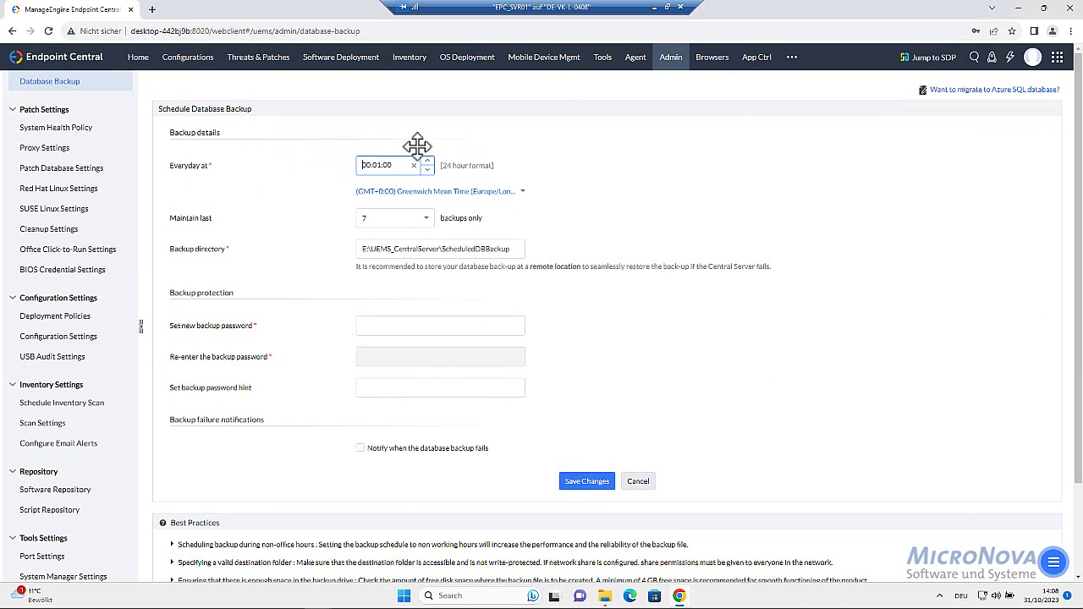
pyautogui.click(372, 166)
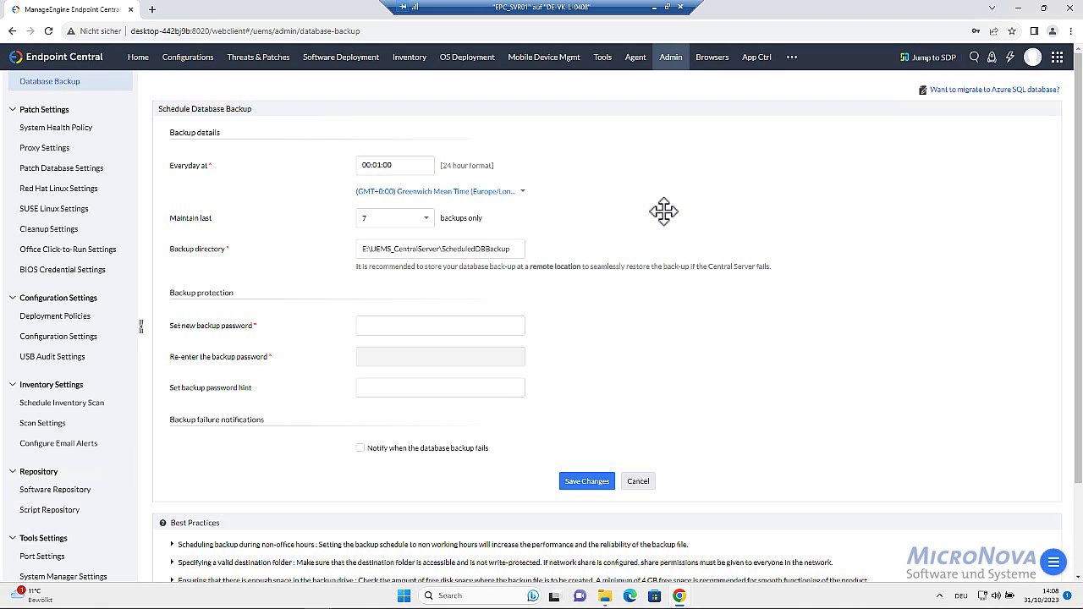
pyautogui.click(361, 326)
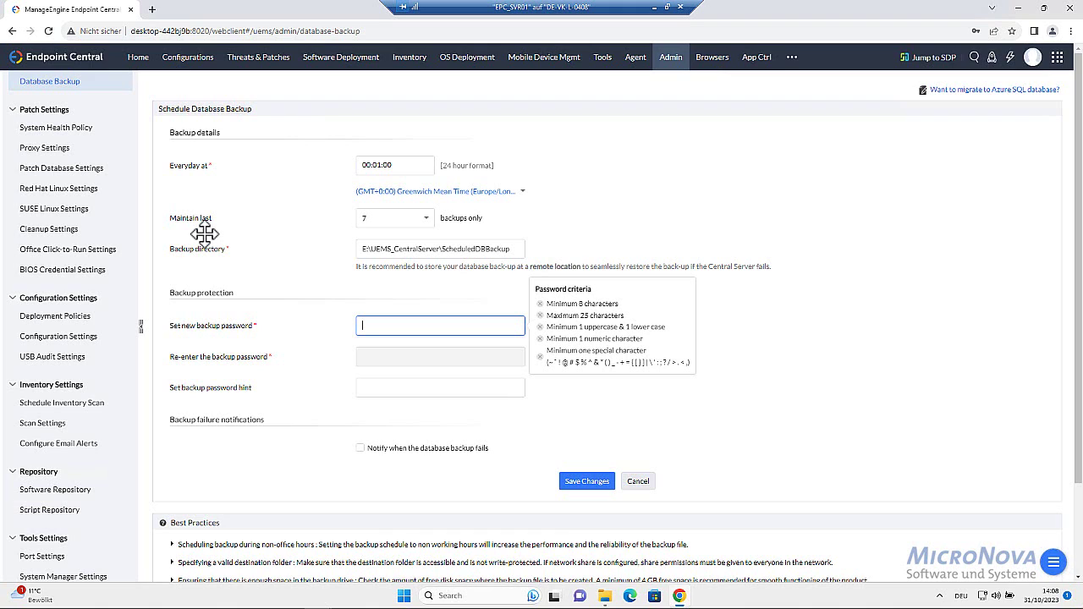
pyautogui.write('P')
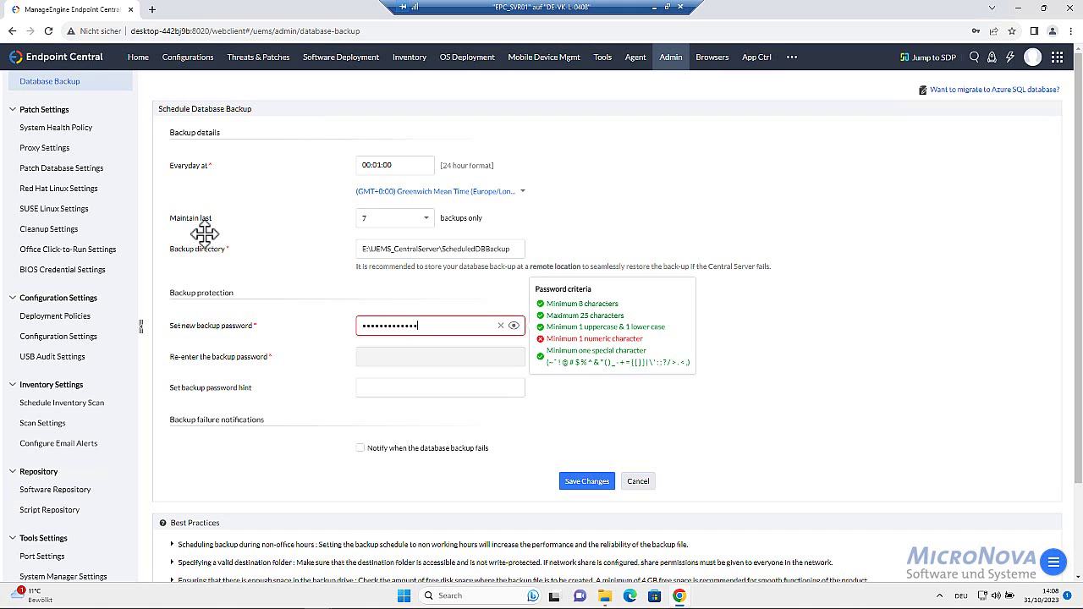
pyautogui.write('1')
pyautogui.press('Tab')
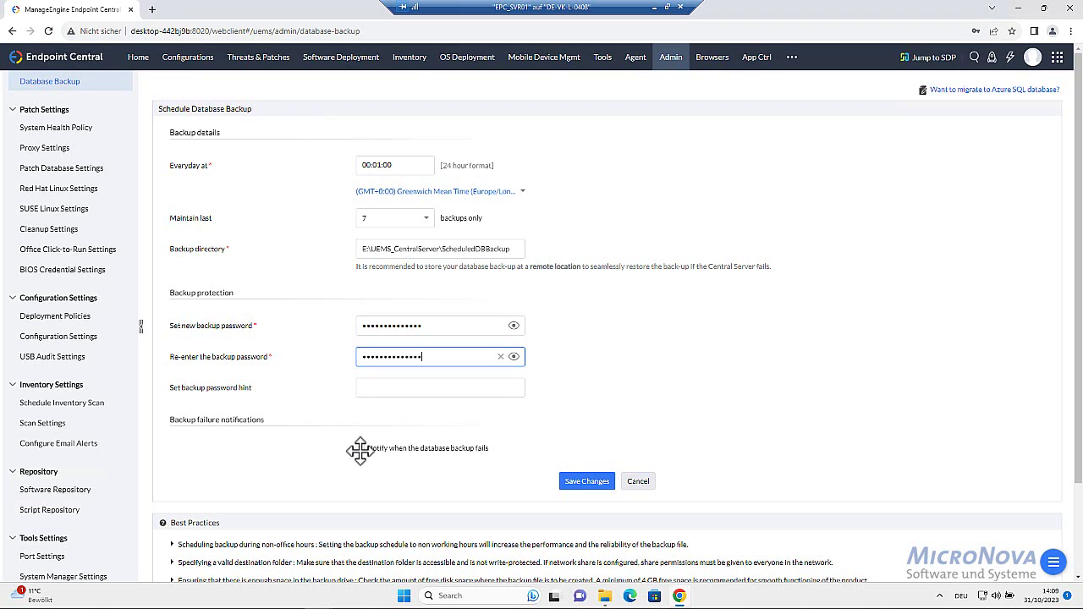
pyautogui.click(360, 449)
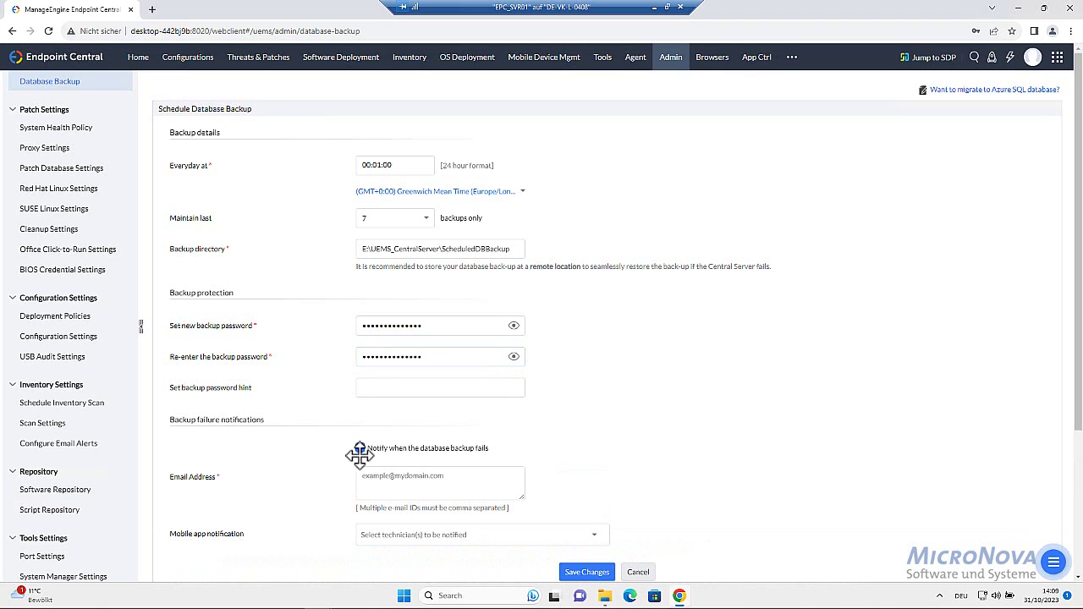
# Enter the alert e-mail address, save with the admin password confirmation, and return to Admin
pyautogui.click(416, 477)
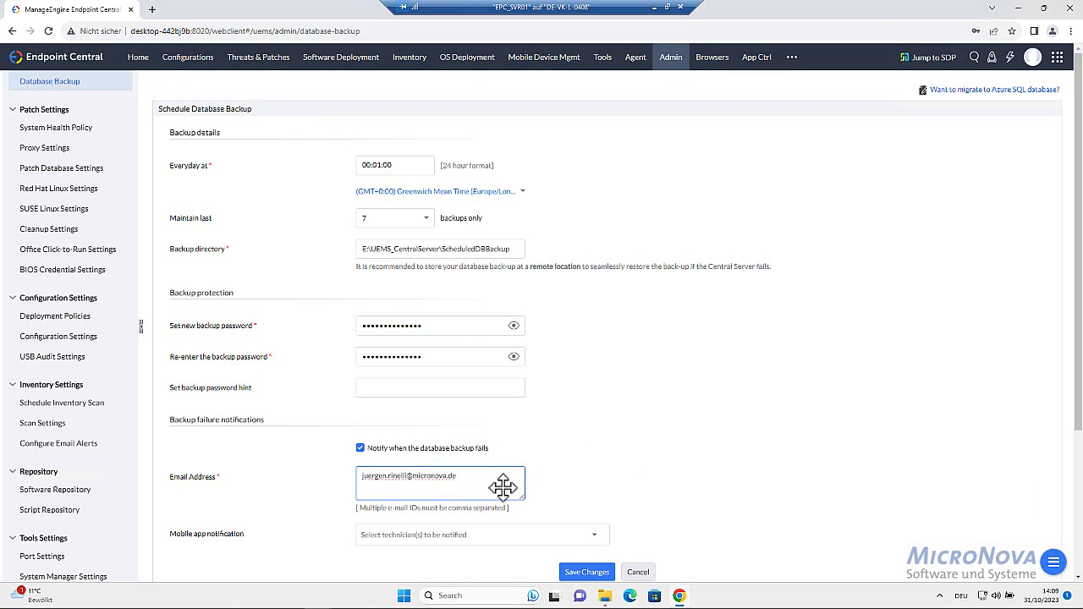
pyautogui.click(590, 572)
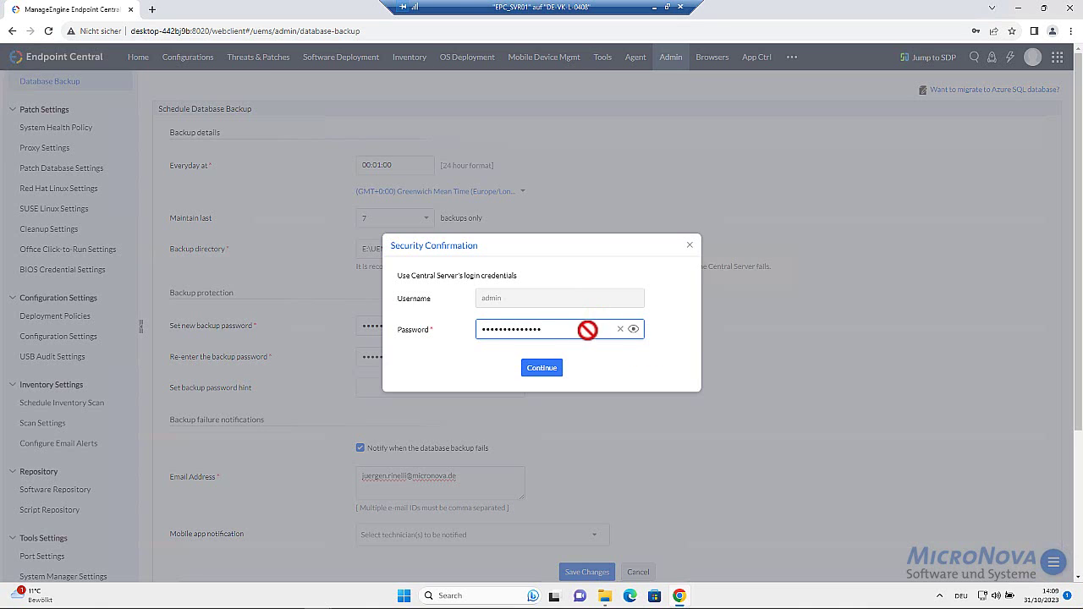
pyautogui.click(542, 368)
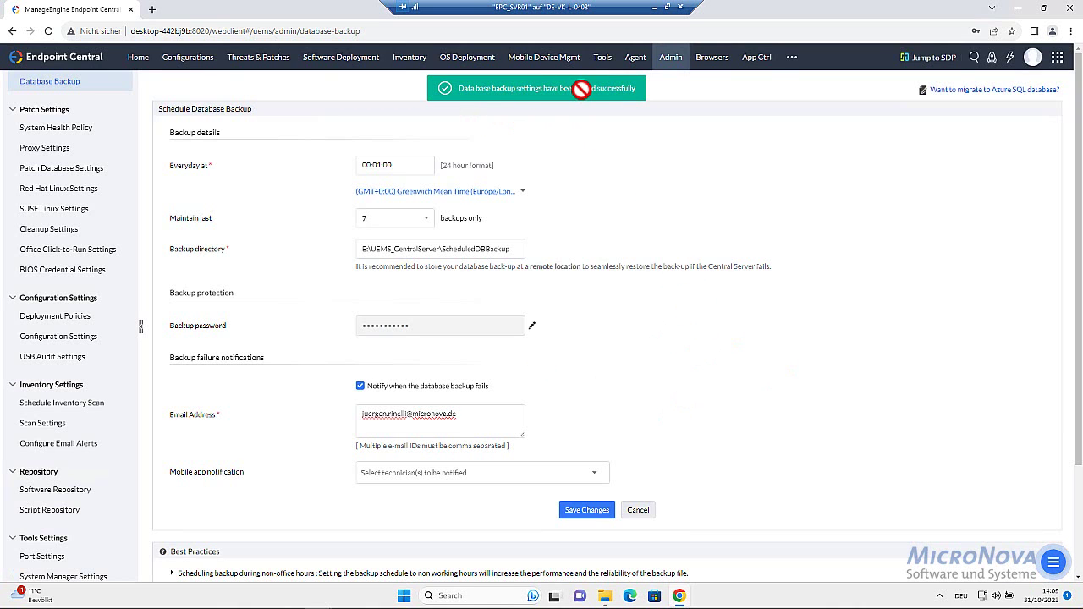
pyautogui.click(668, 57)
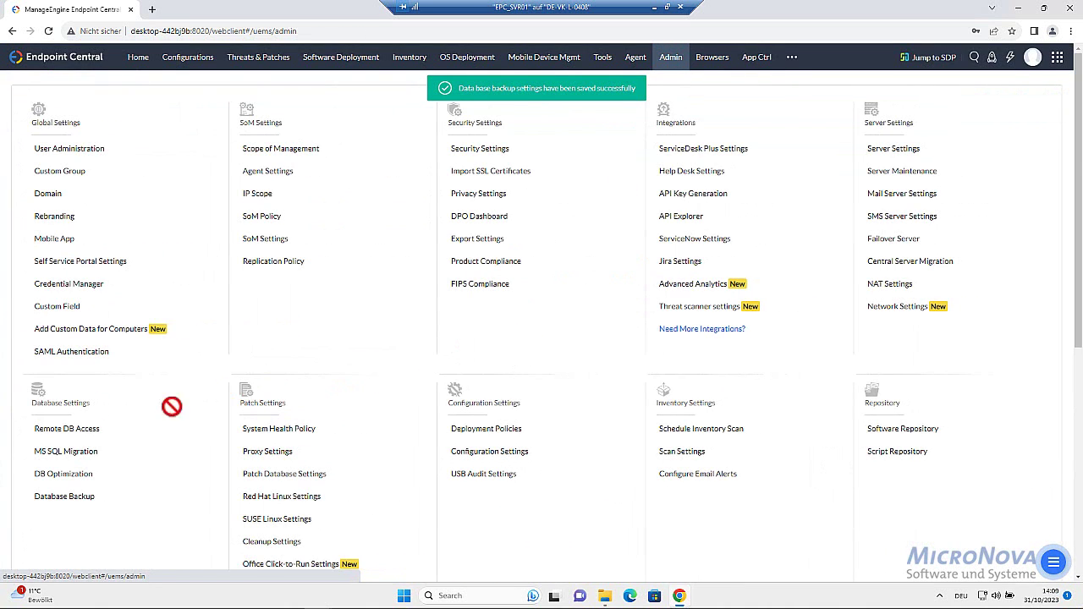
pyautogui.click(74, 481)
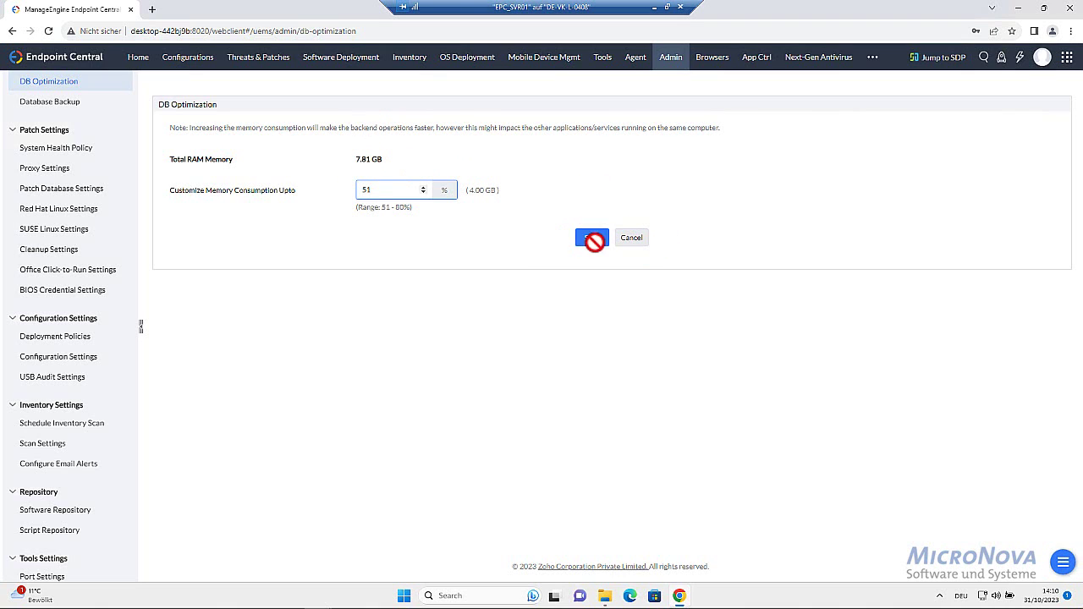
pyautogui.click(669, 56)
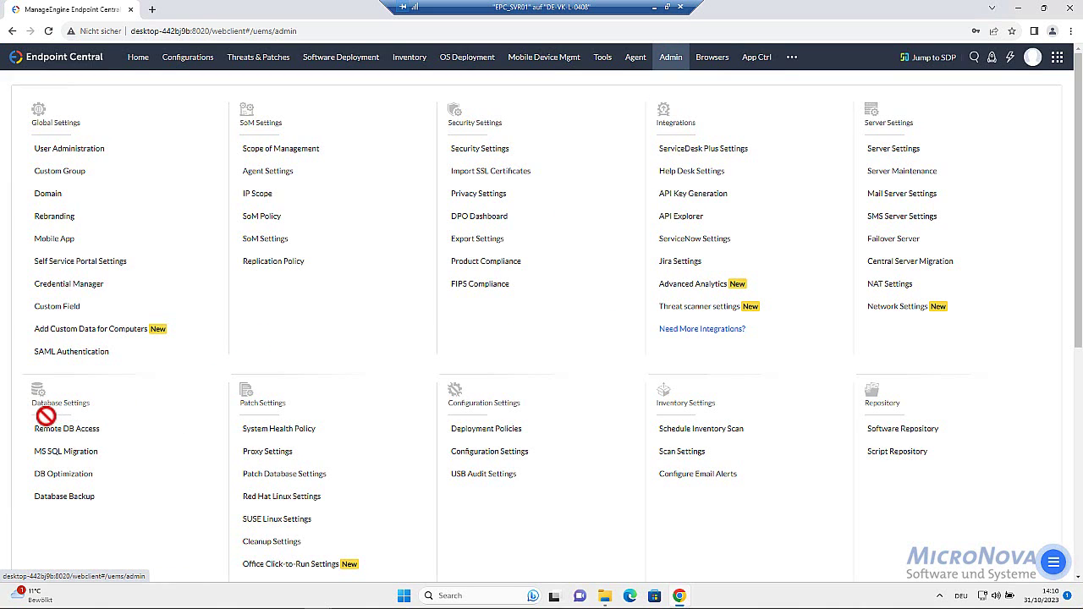
pyautogui.click(50, 452)
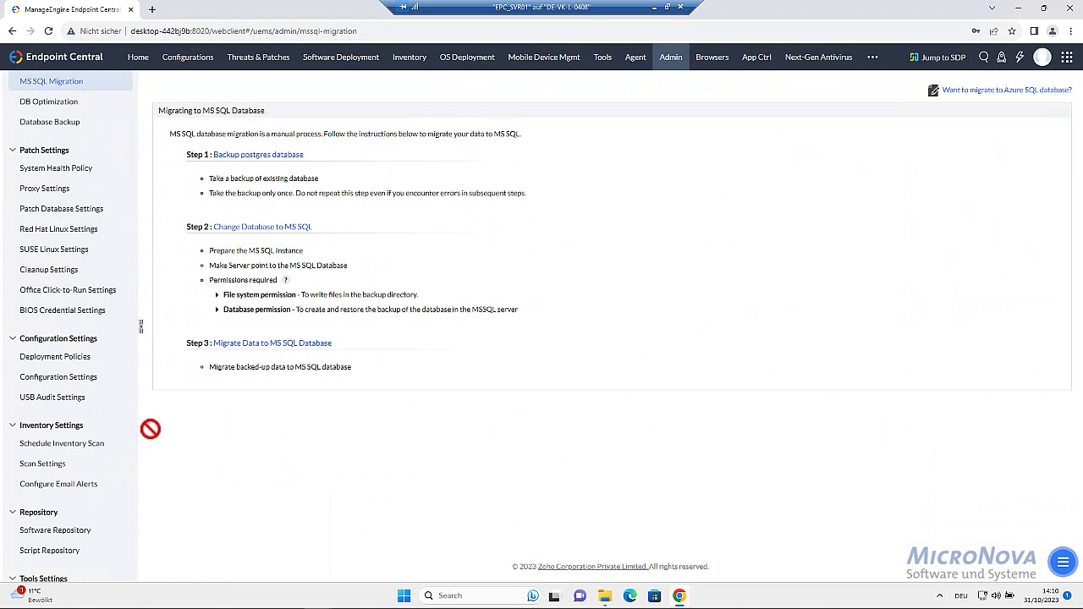
pyautogui.click(672, 57)
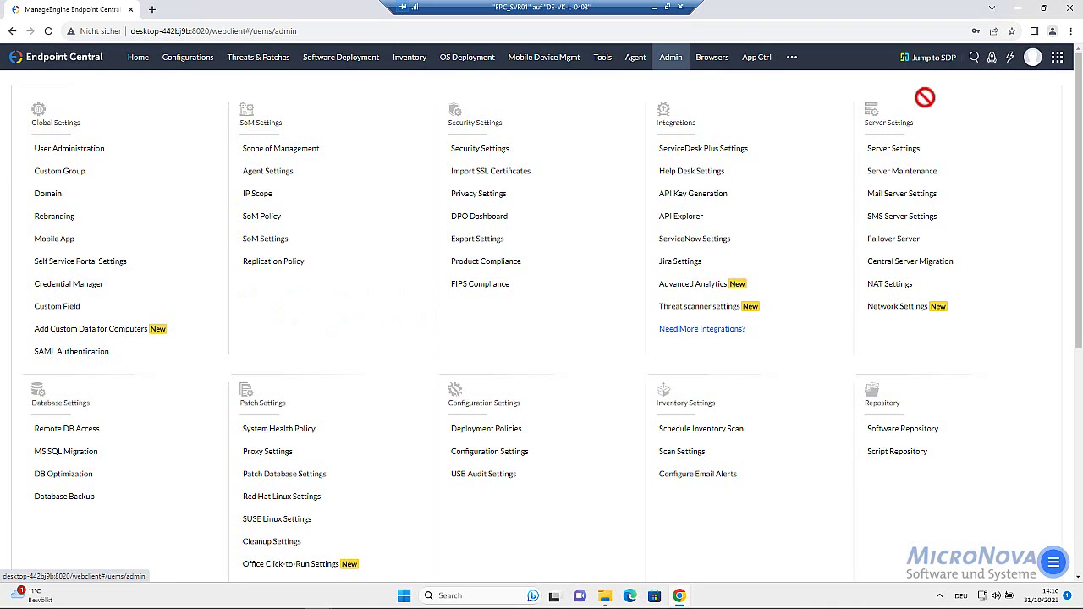
# Schedule server maintenance for Sunday of the first week at 05:00, confirm, and return to Admin
pyautogui.click(910, 170)
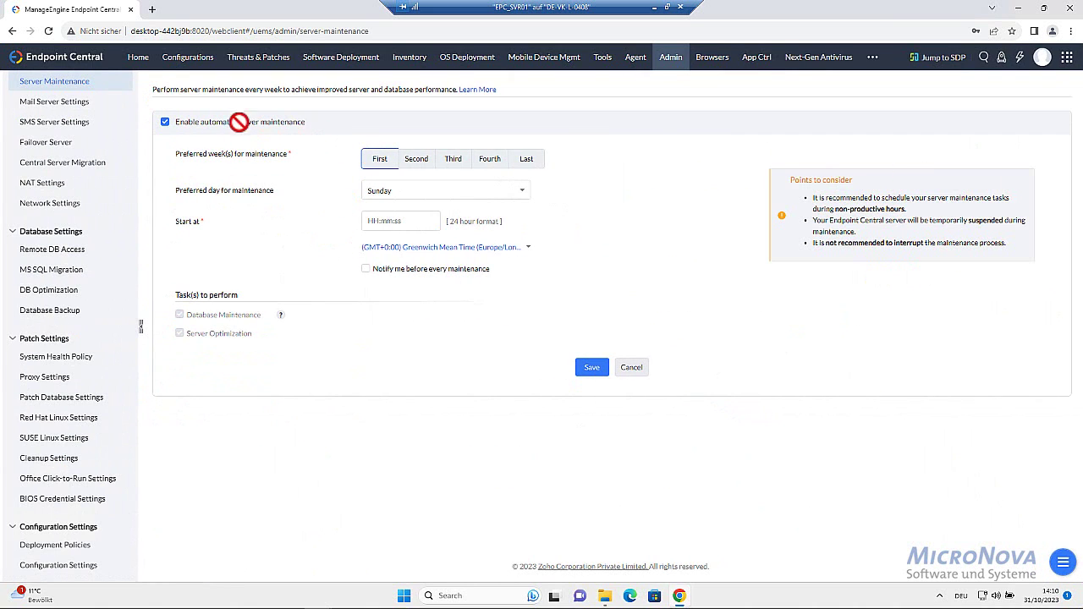
pyautogui.click(380, 159)
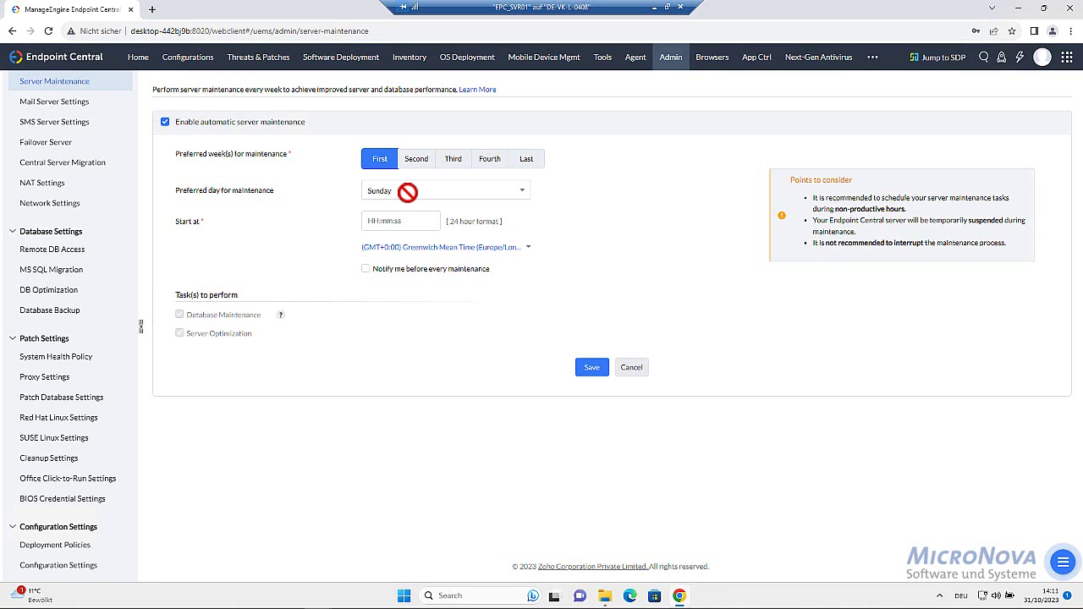
pyautogui.click(377, 221)
pyautogui.write('0500')
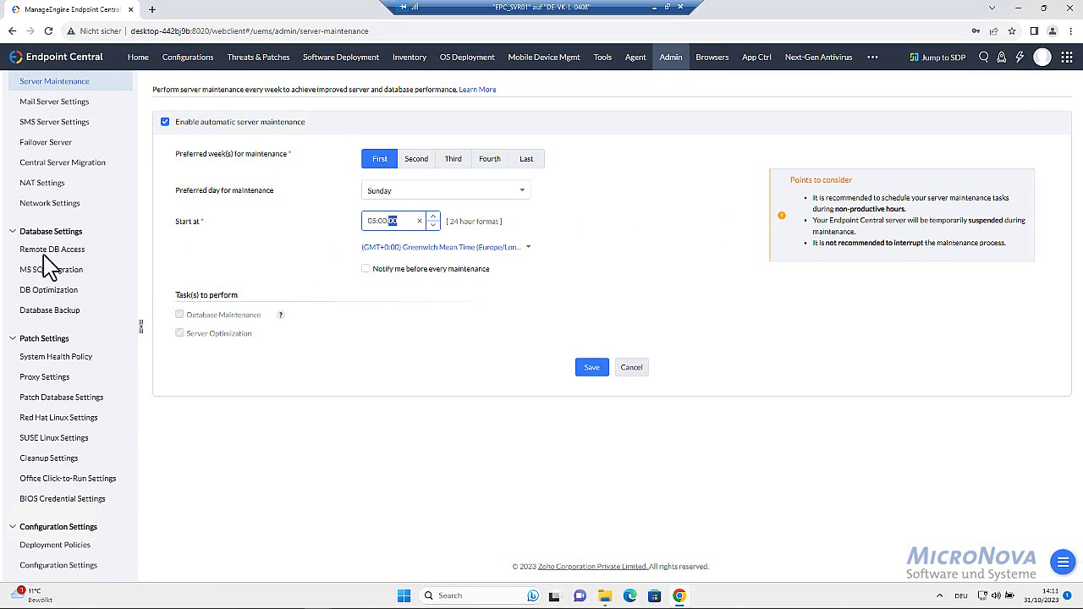
pyautogui.click(590, 372)
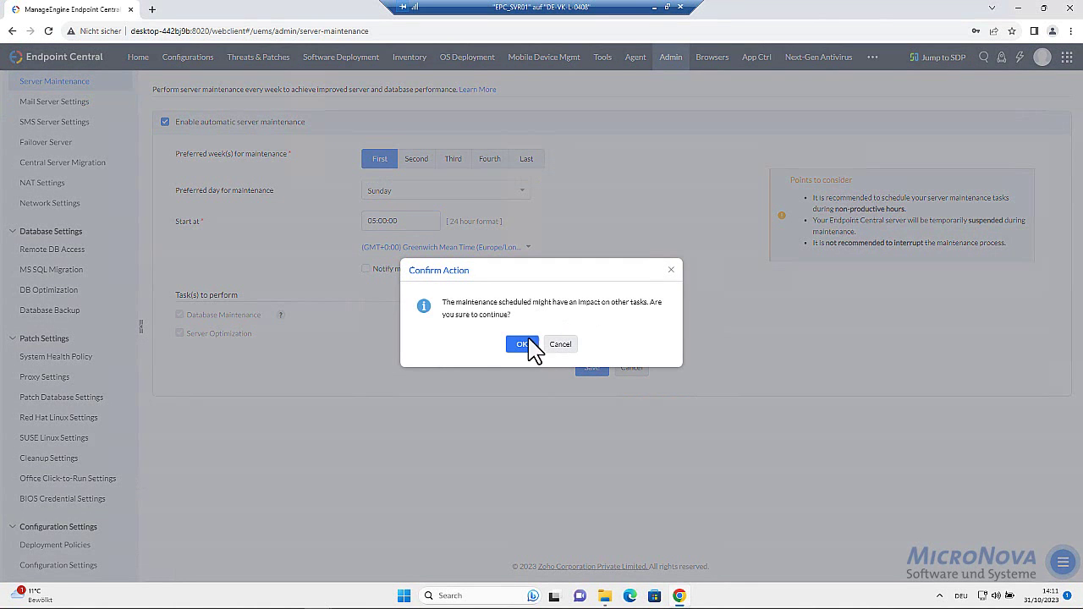
pyautogui.click(522, 344)
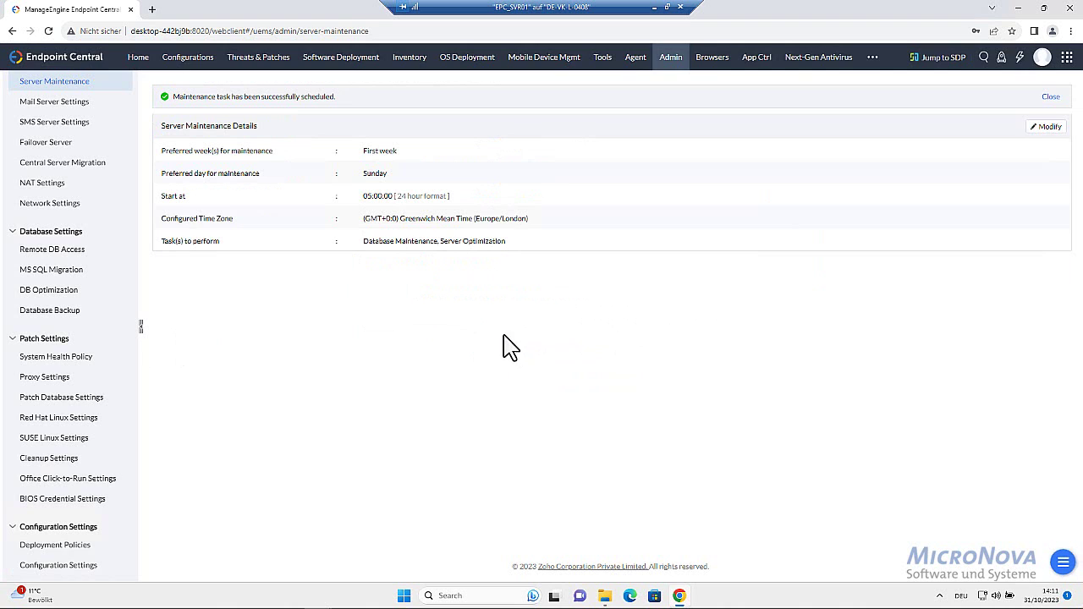
pyautogui.click(669, 63)
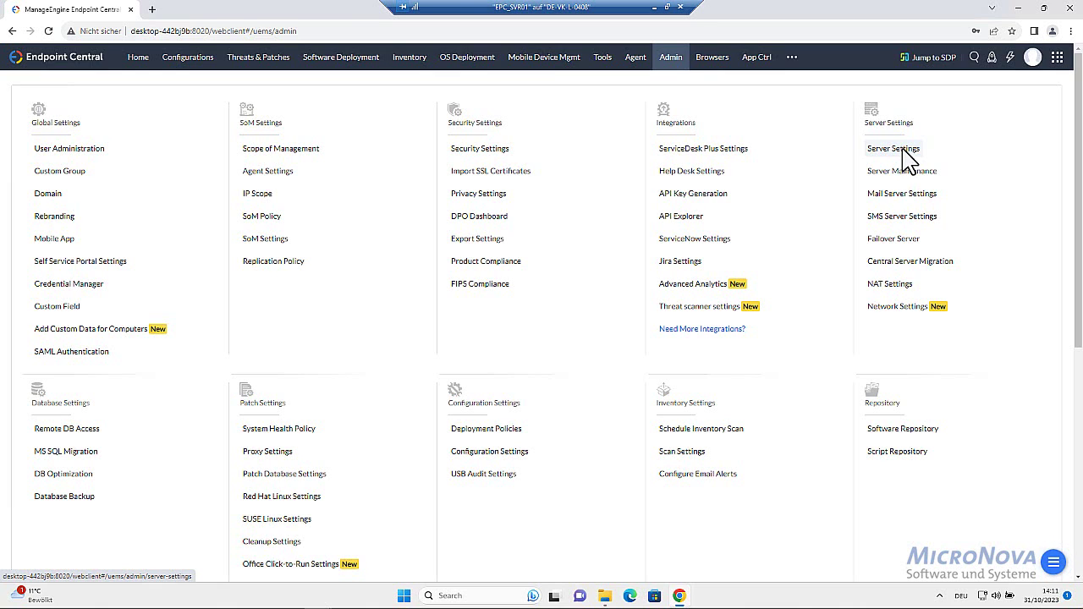
# Review the Product Server Settings, then open the Agent summary dashboard
pyautogui.click(896, 150)
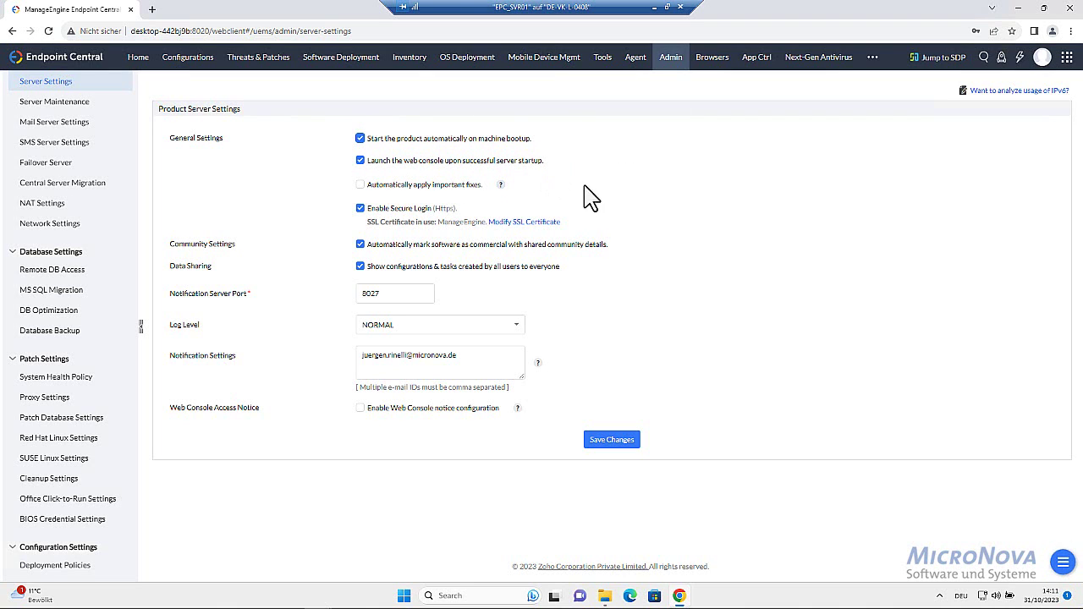
pyautogui.click(633, 59)
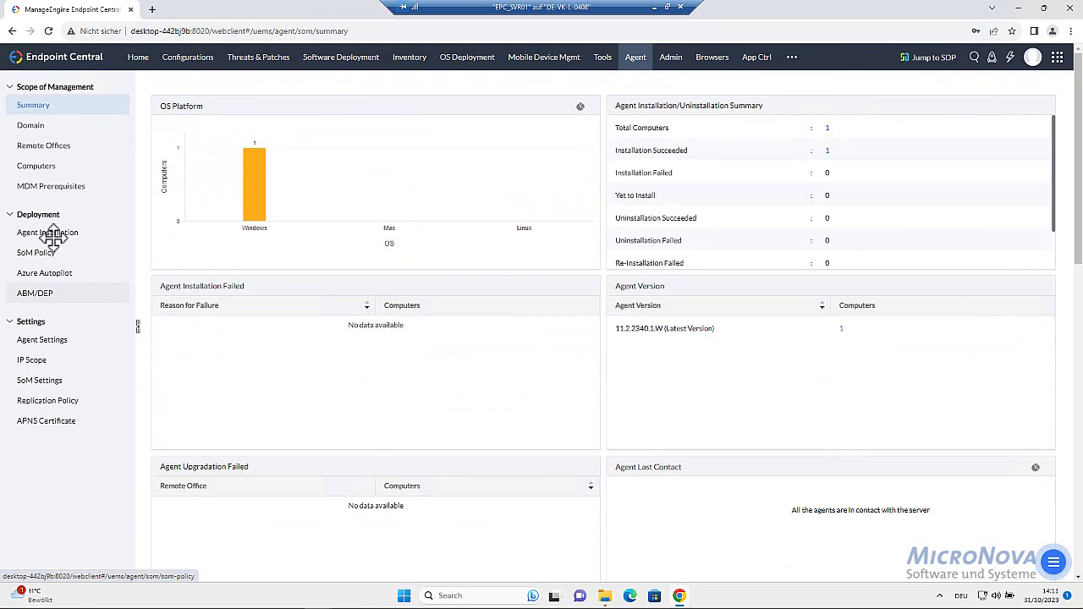
# Tick Enable Wake On LAN Settings in the General agent settings and save the changes
pyautogui.click(41, 340)
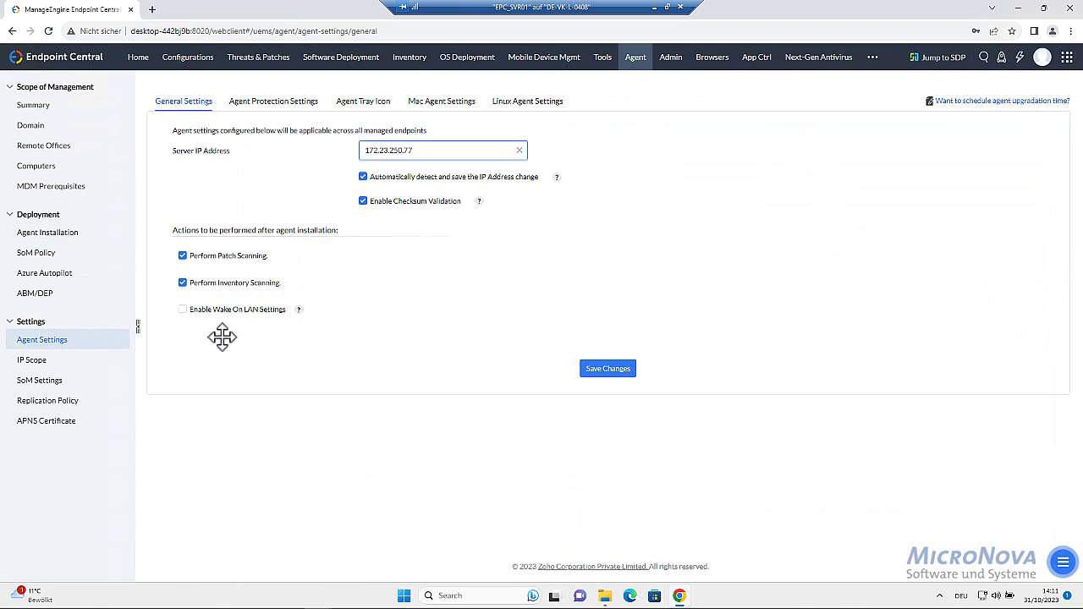
pyautogui.click(266, 363)
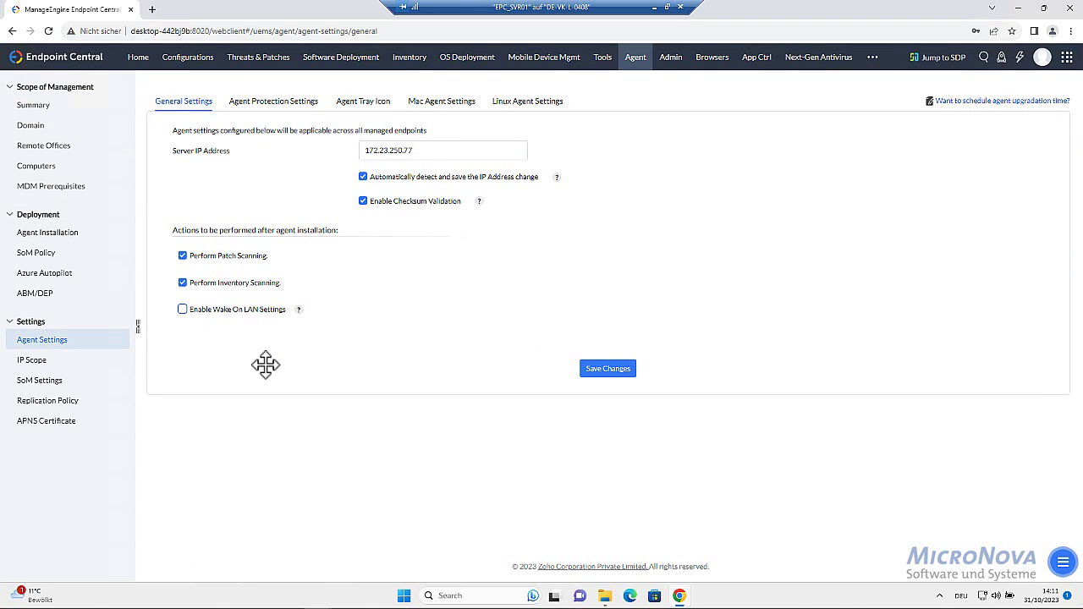
pyautogui.click(183, 310)
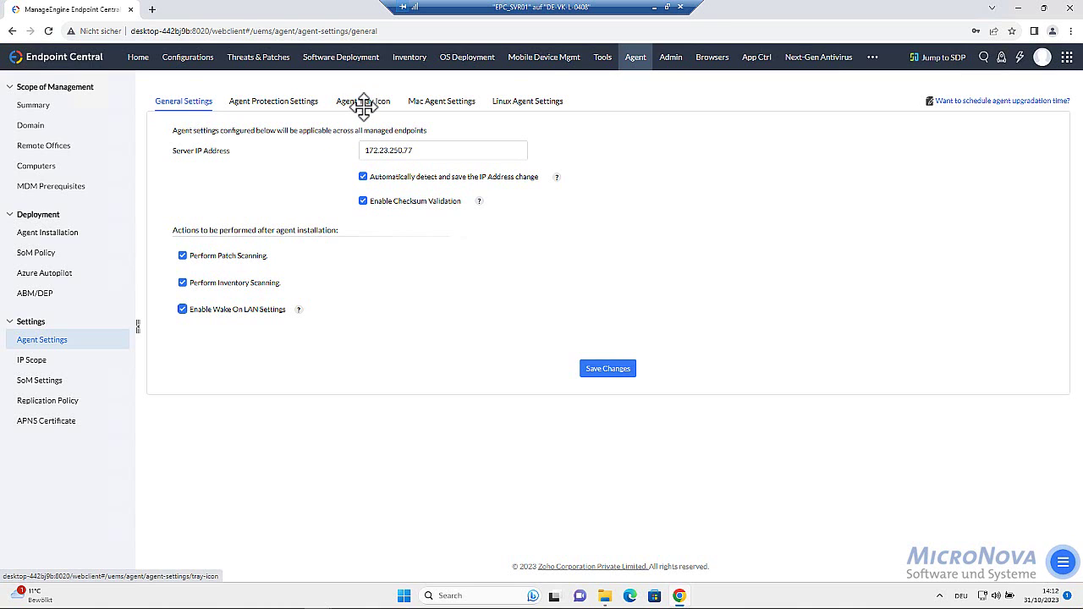
pyautogui.click(598, 368)
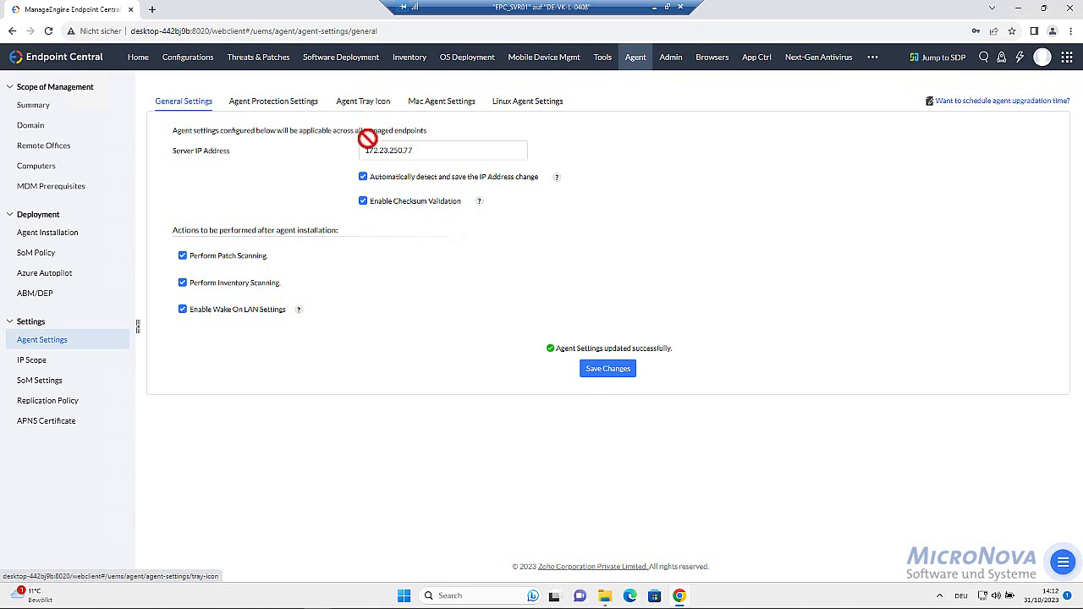
pyautogui.click(363, 101)
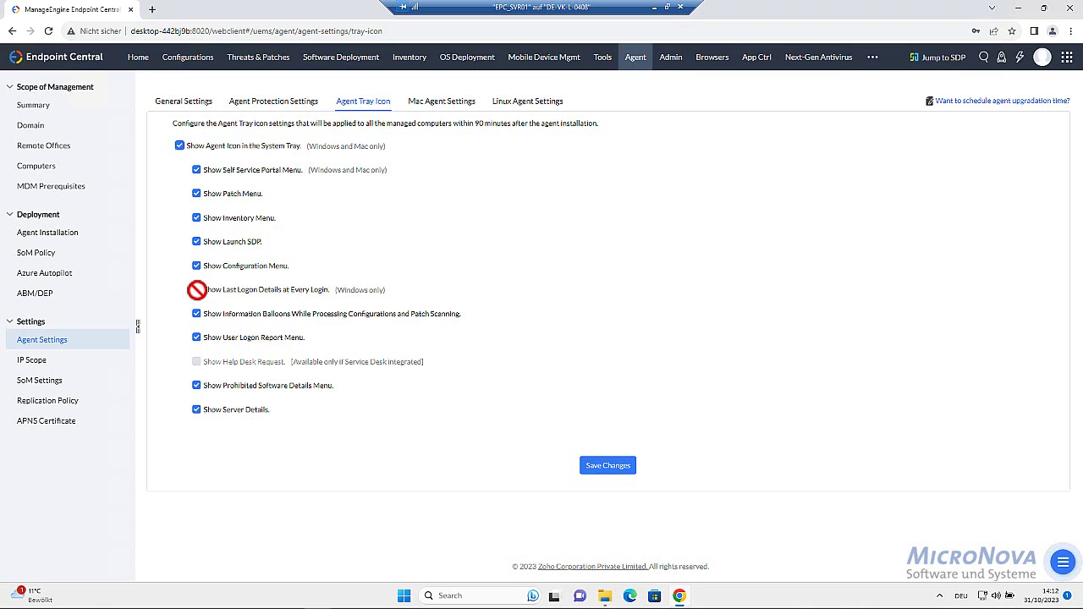
# Untick Show Last Logon Details on the Agent Tray Icon page and save the settings
pyautogui.click(196, 291)
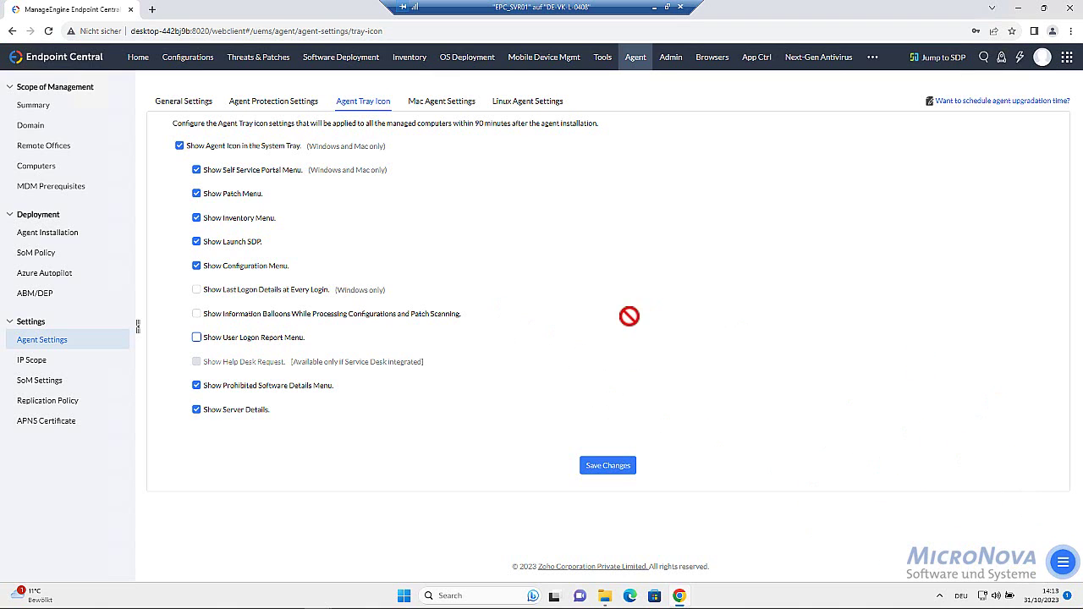
pyautogui.click(609, 464)
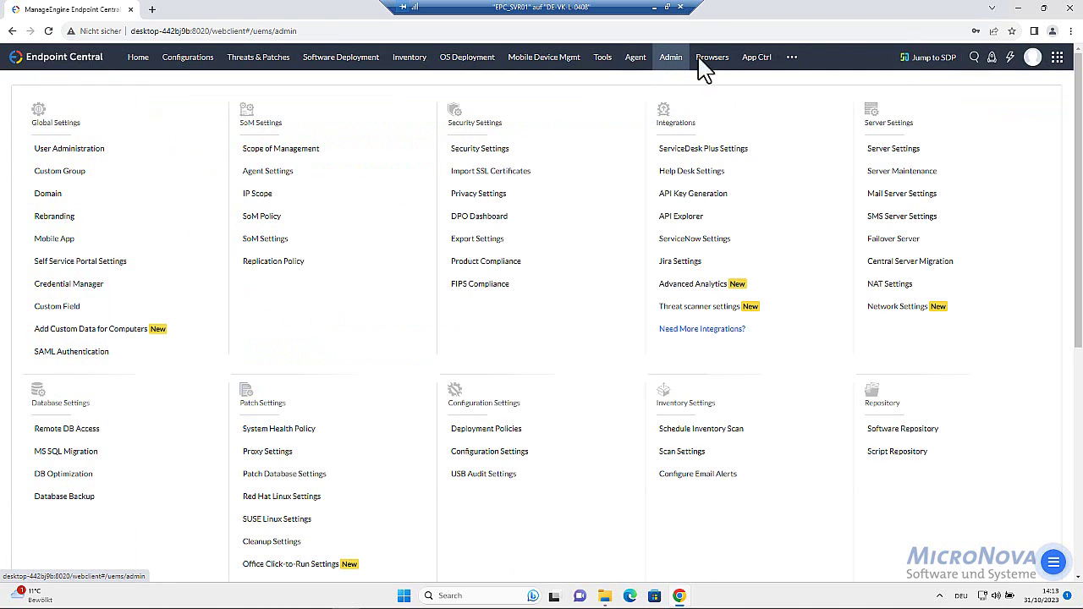
# Check the domain list shows only WORKGROUP, cancelling an Active Directory domain addition
pyautogui.click(45, 195)
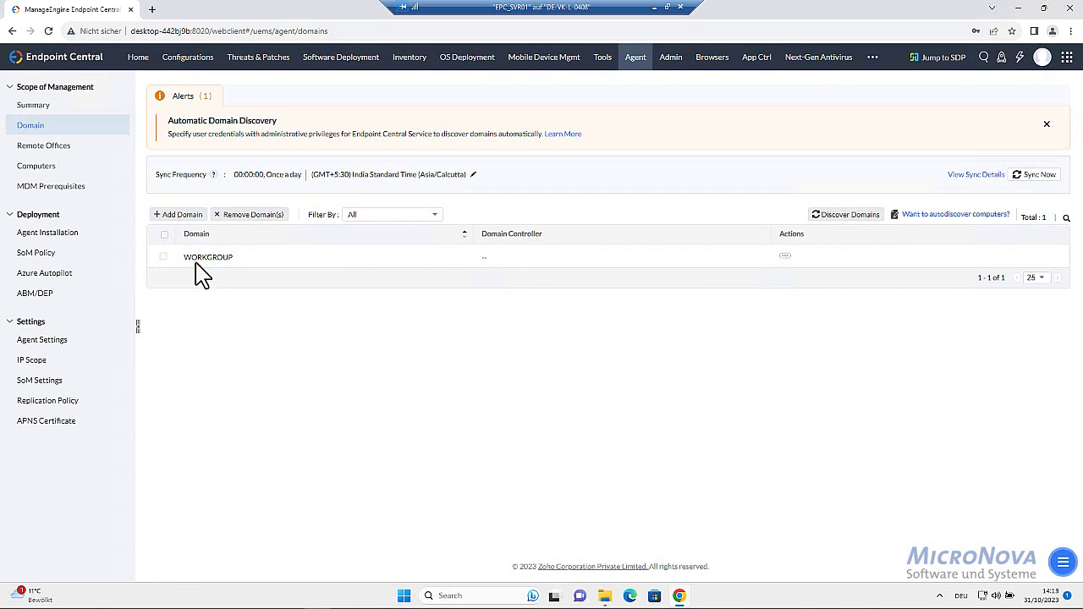
pyautogui.click(179, 217)
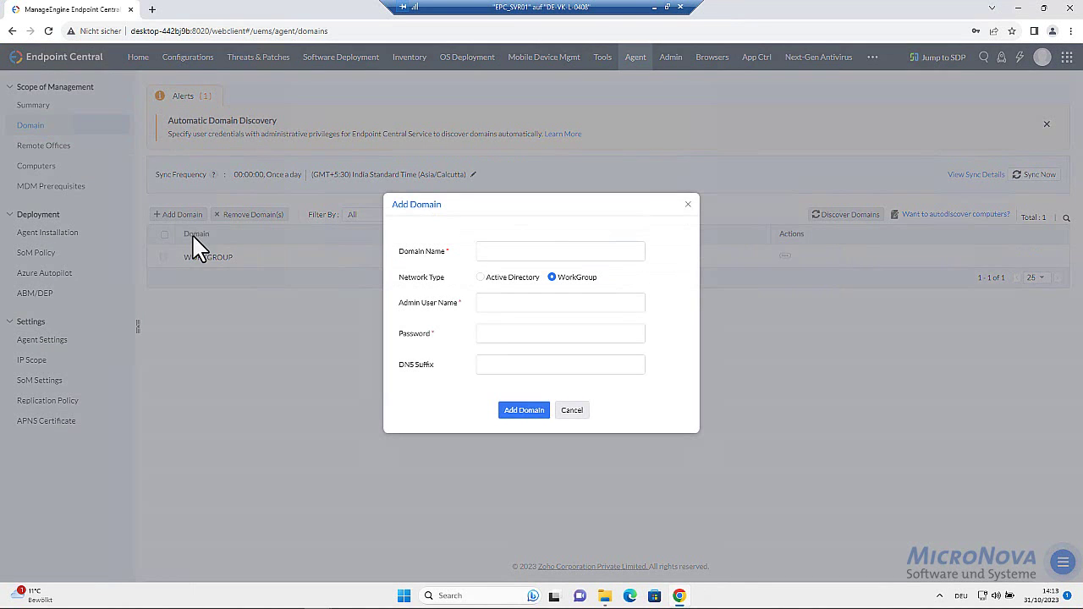
pyautogui.click(489, 279)
pyautogui.click(492, 226)
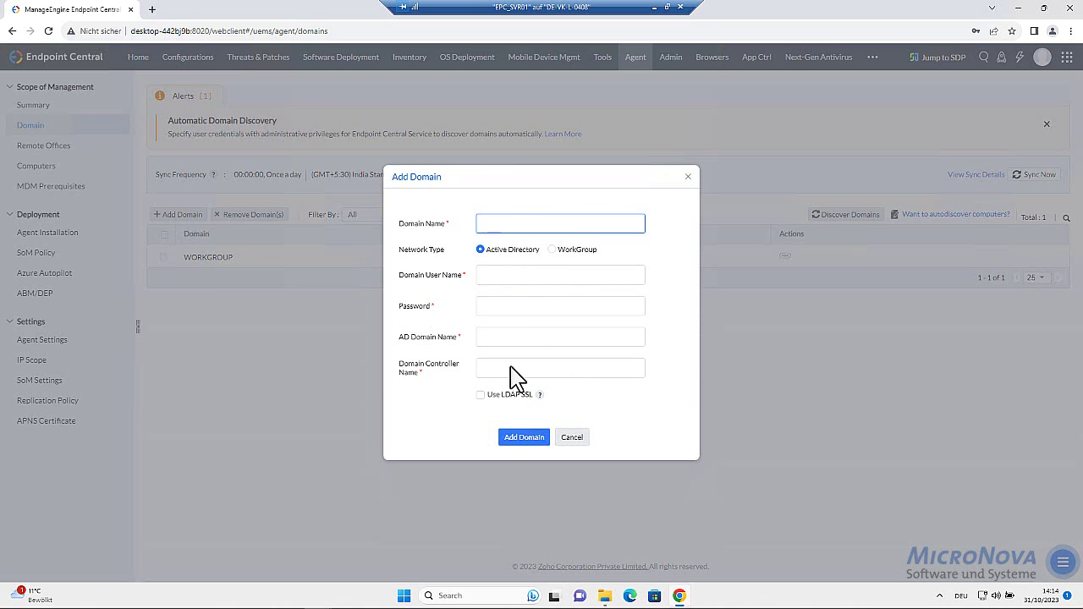
pyautogui.click(572, 438)
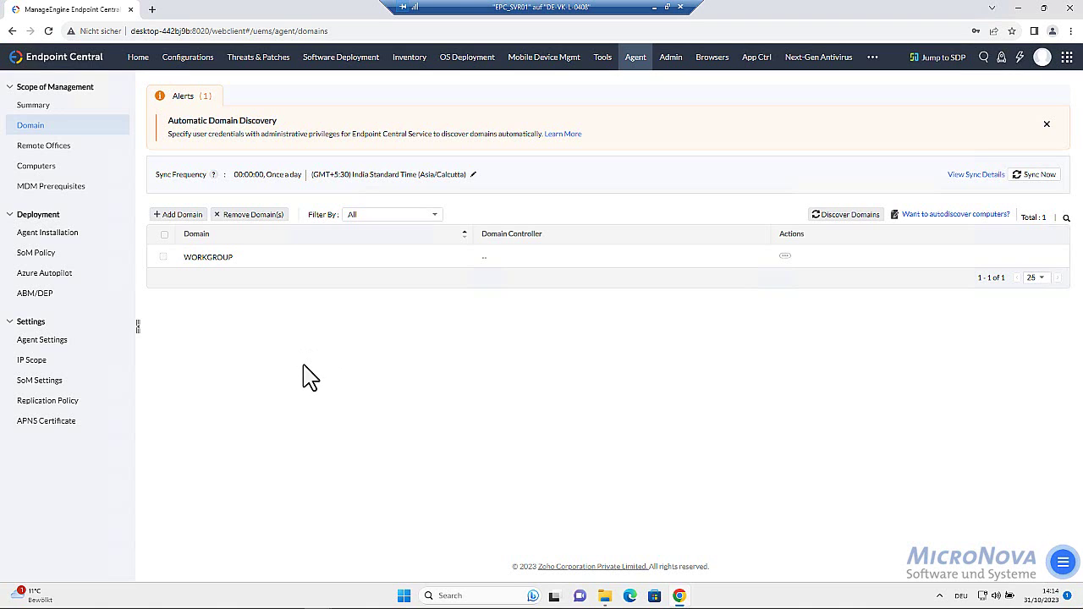
pyautogui.click(48, 169)
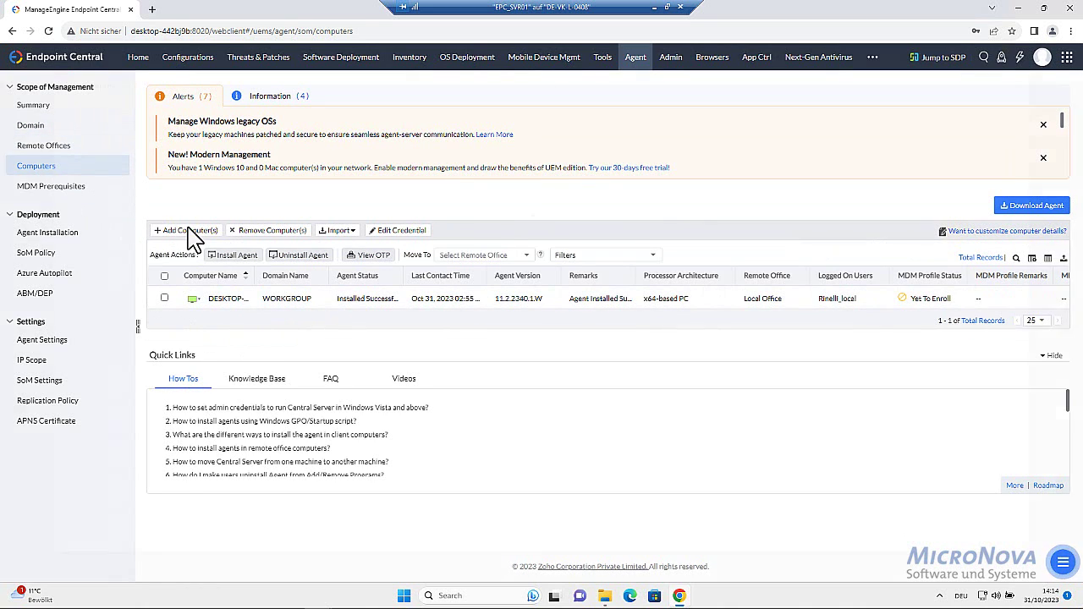
pyautogui.click(189, 231)
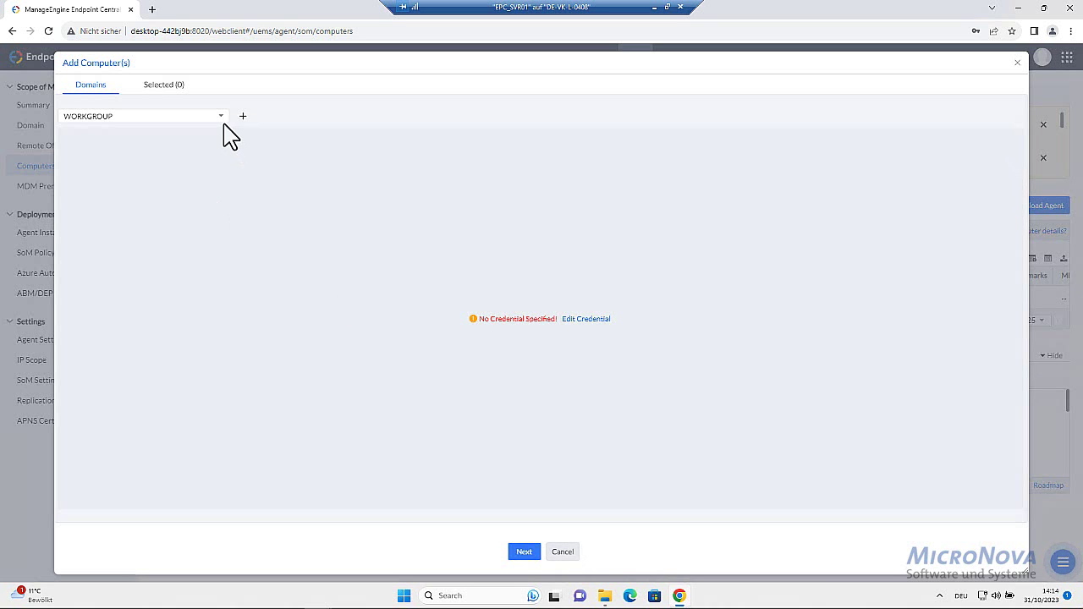
pyautogui.click(159, 208)
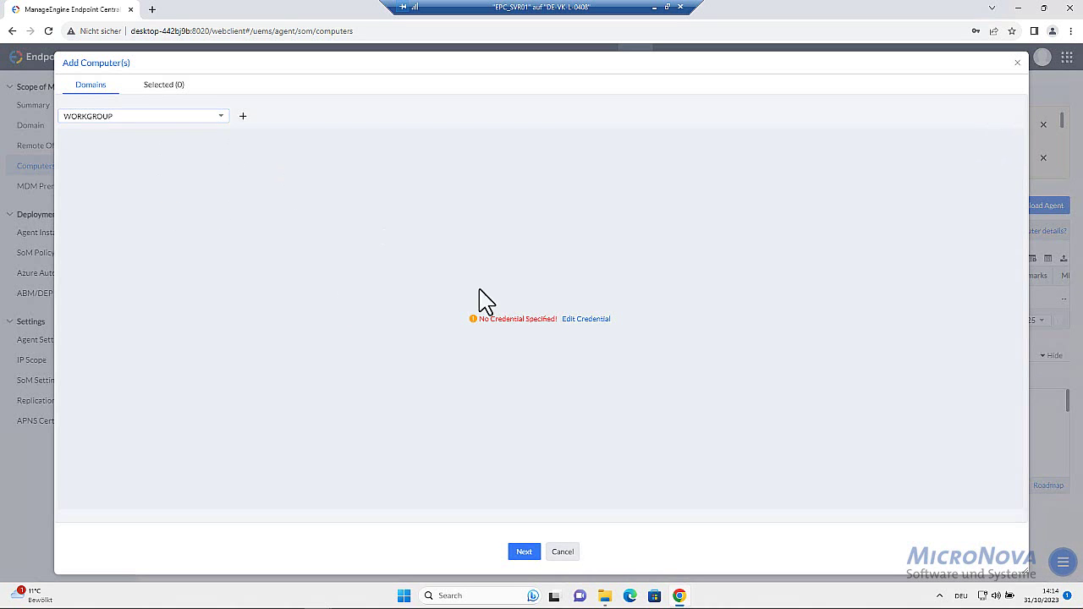
pyautogui.click(572, 552)
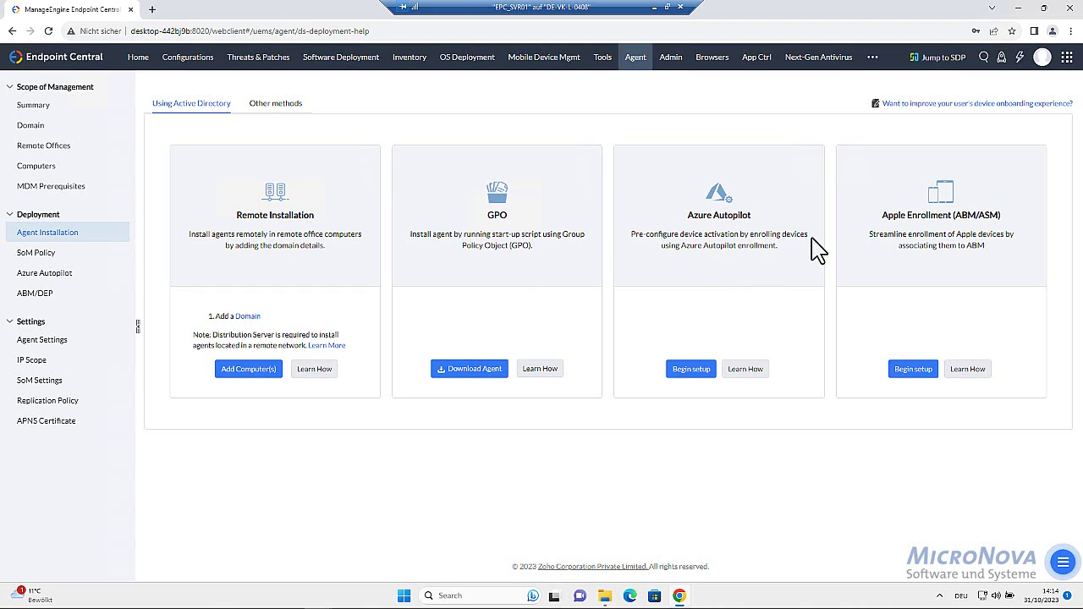
pyautogui.click(279, 105)
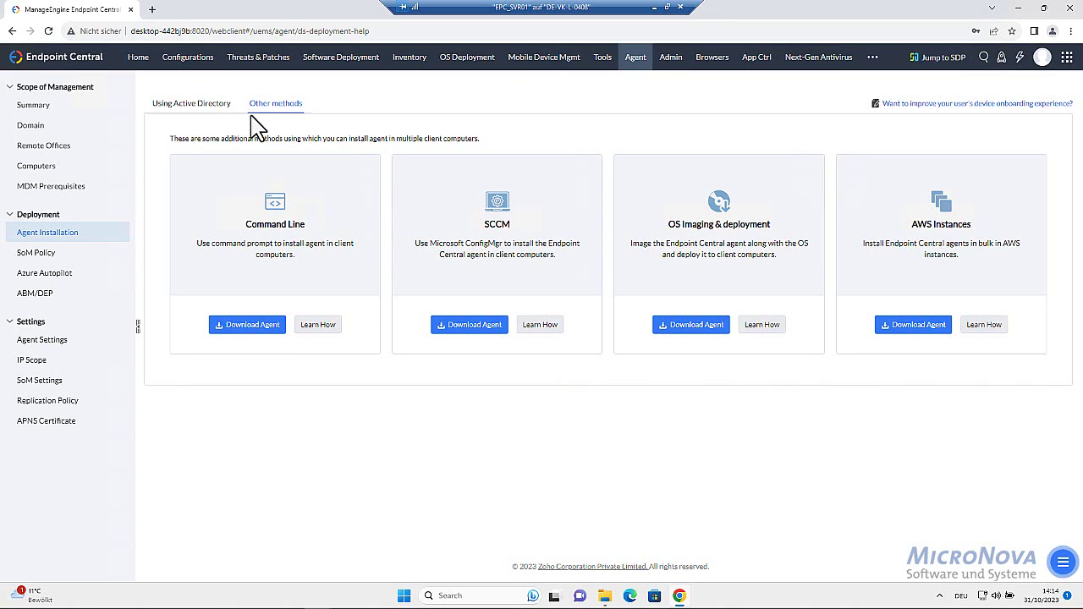
pyautogui.click(49, 169)
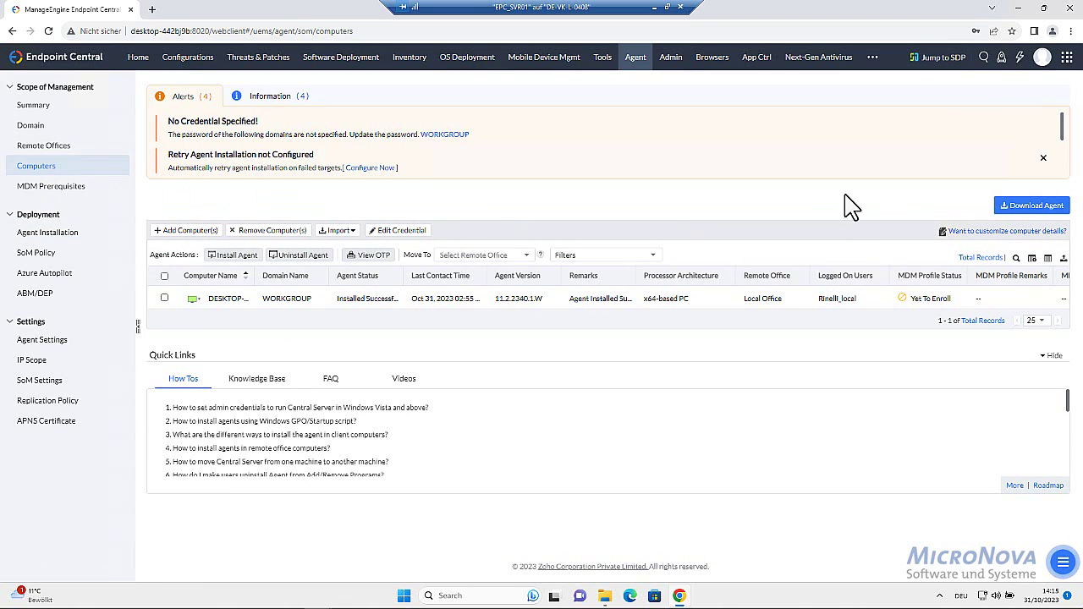
# Download the Windows agent installer with Remote Office left as Local Office
pyautogui.click(1033, 208)
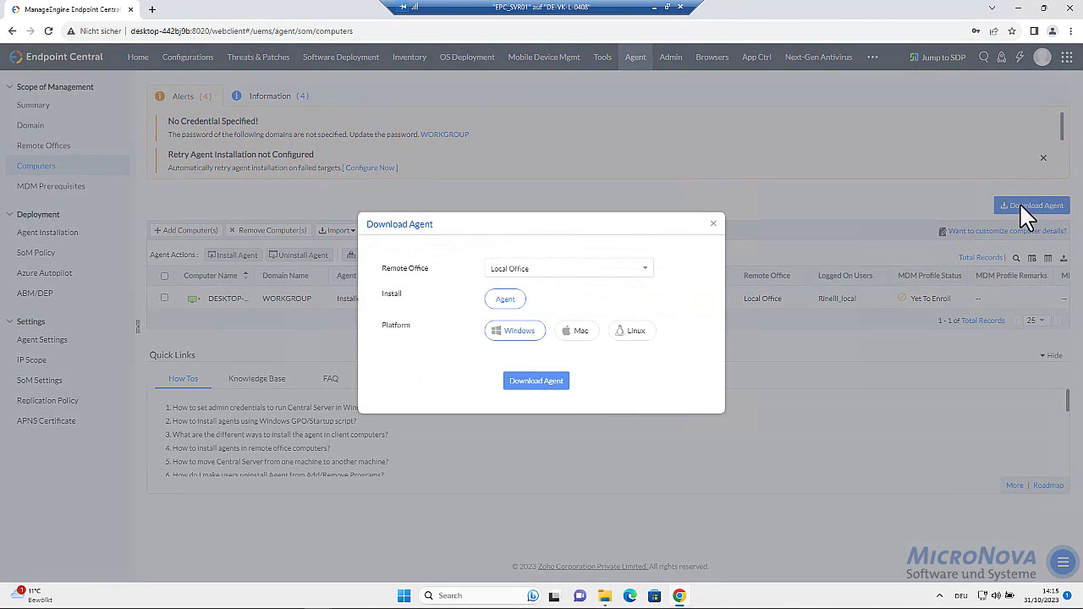
pyautogui.click(533, 271)
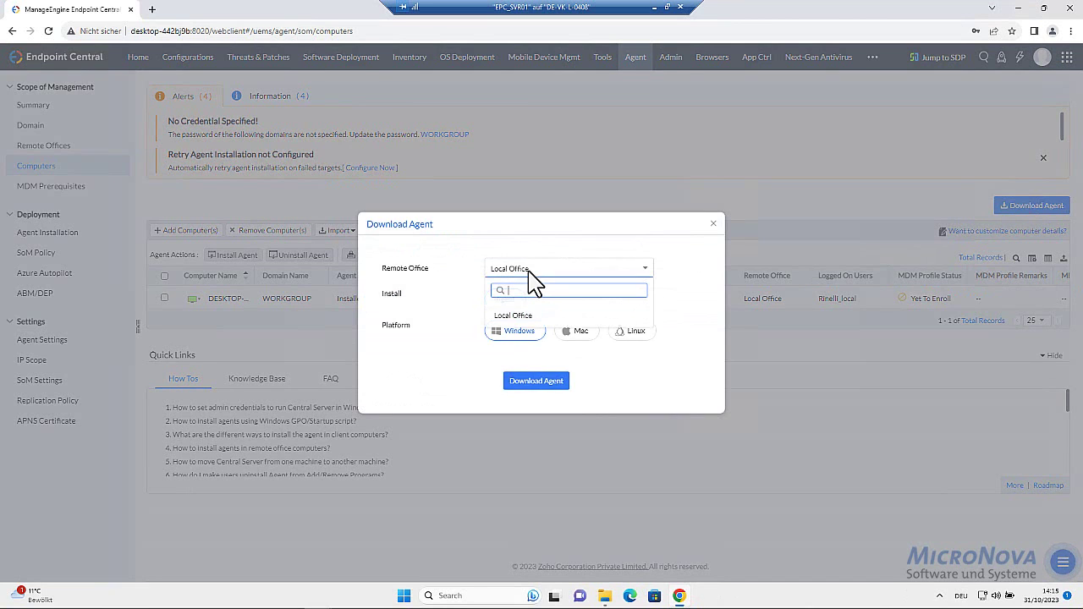
pyautogui.click(551, 245)
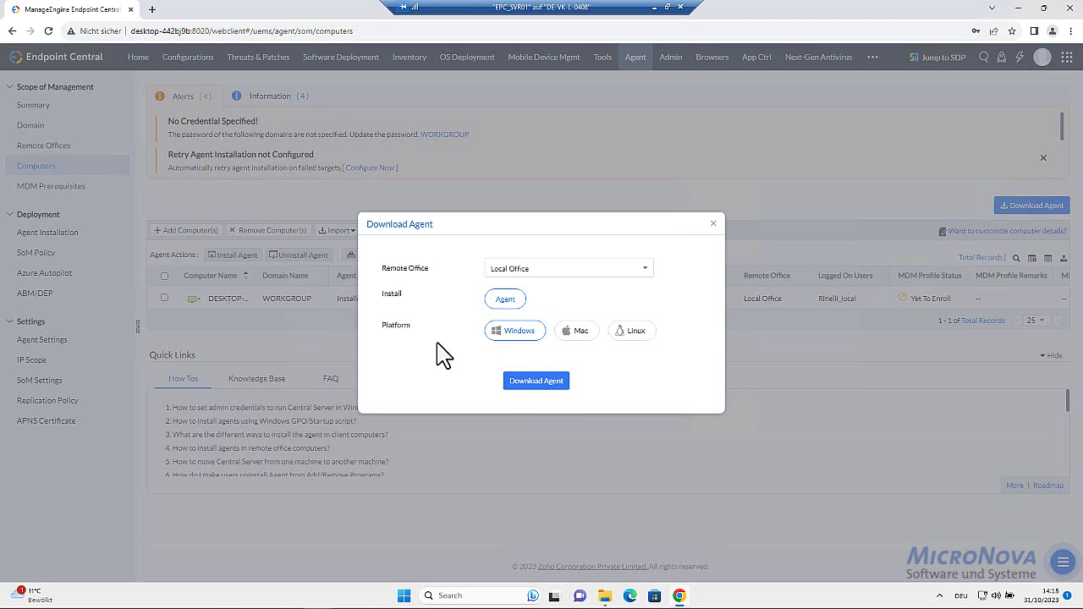
pyautogui.click(540, 385)
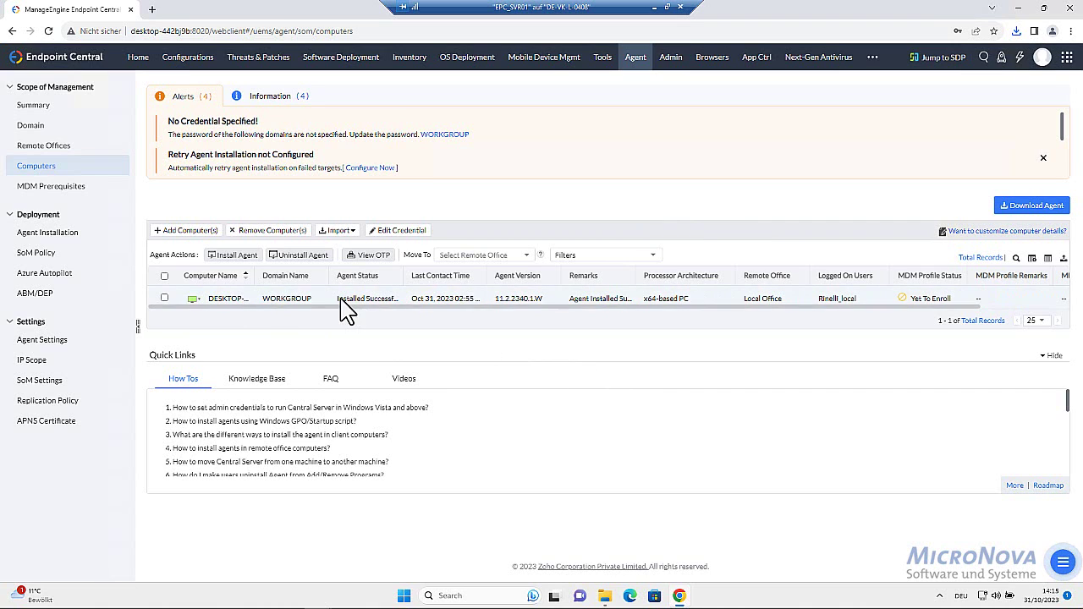
pyautogui.click(263, 58)
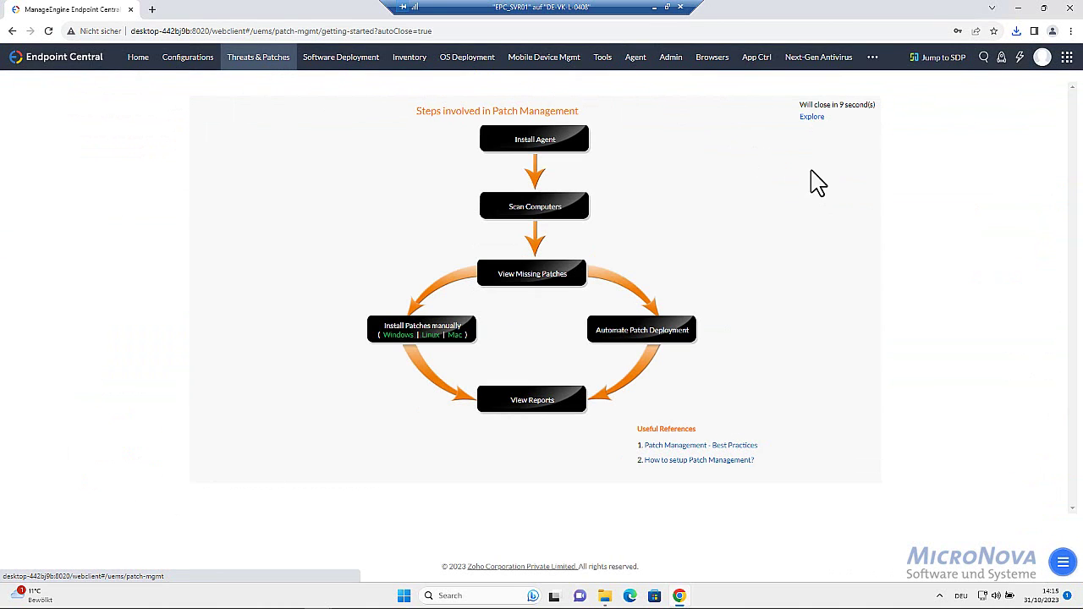
# Dismiss the patch management overview and open Patch Database Settings to review Windows patch types
pyautogui.click(813, 118)
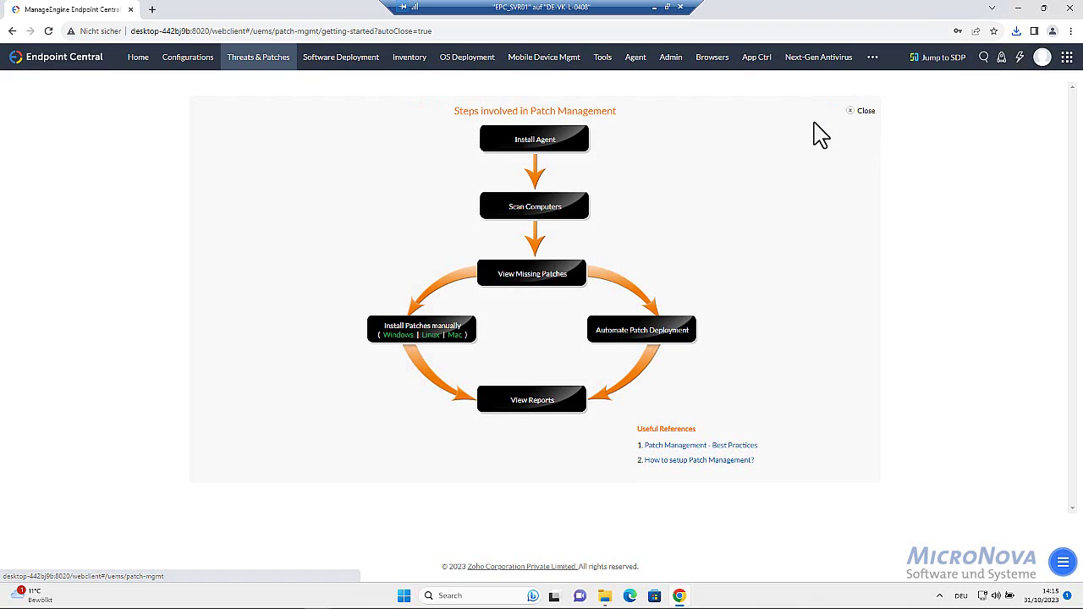
pyautogui.click(866, 113)
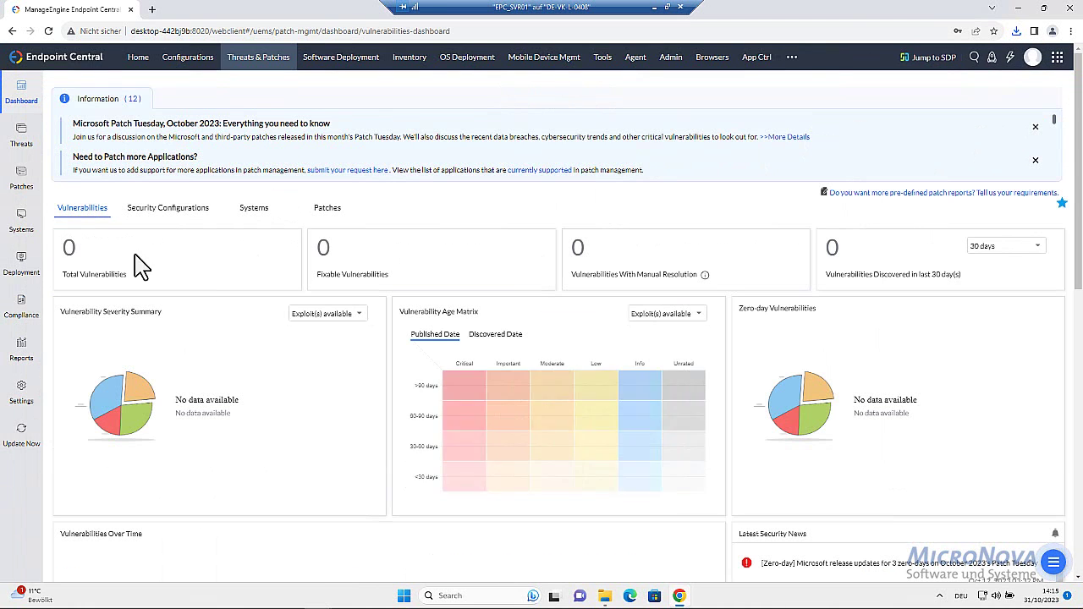
pyautogui.click(25, 398)
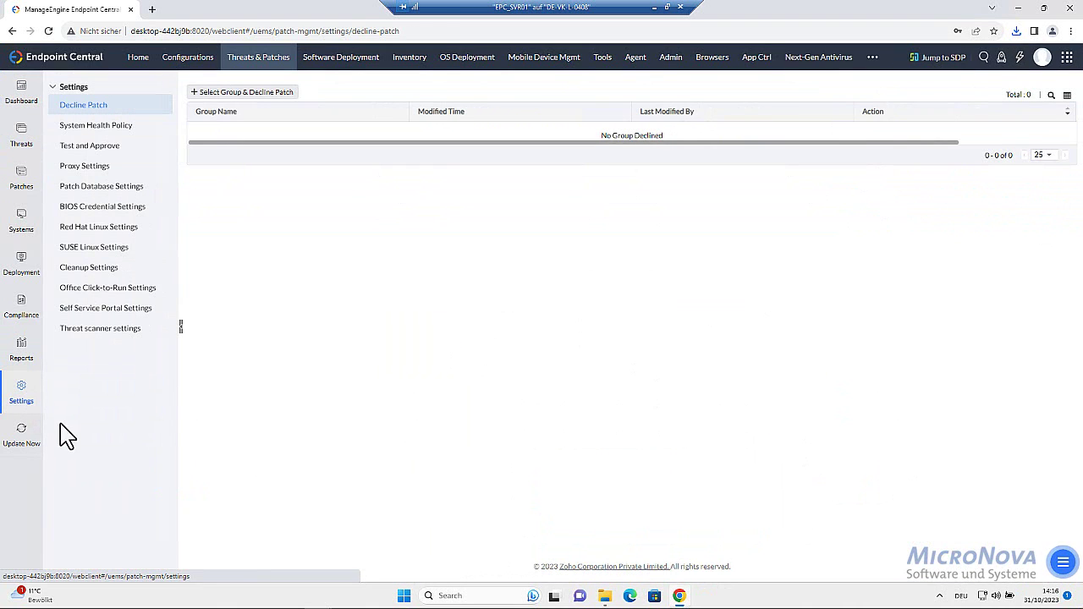
pyautogui.click(102, 189)
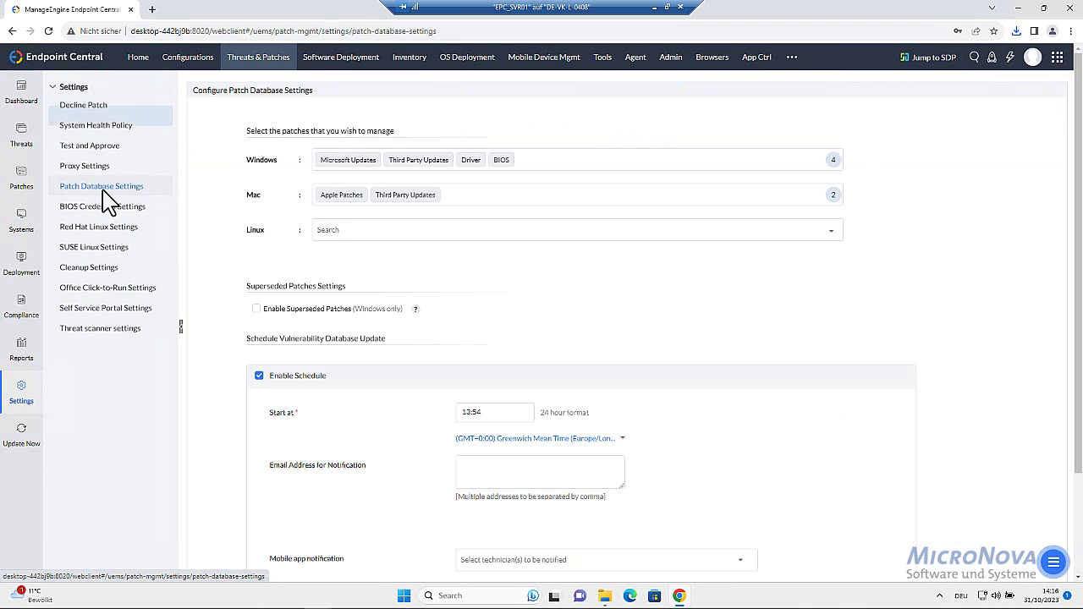
pyautogui.click(603, 159)
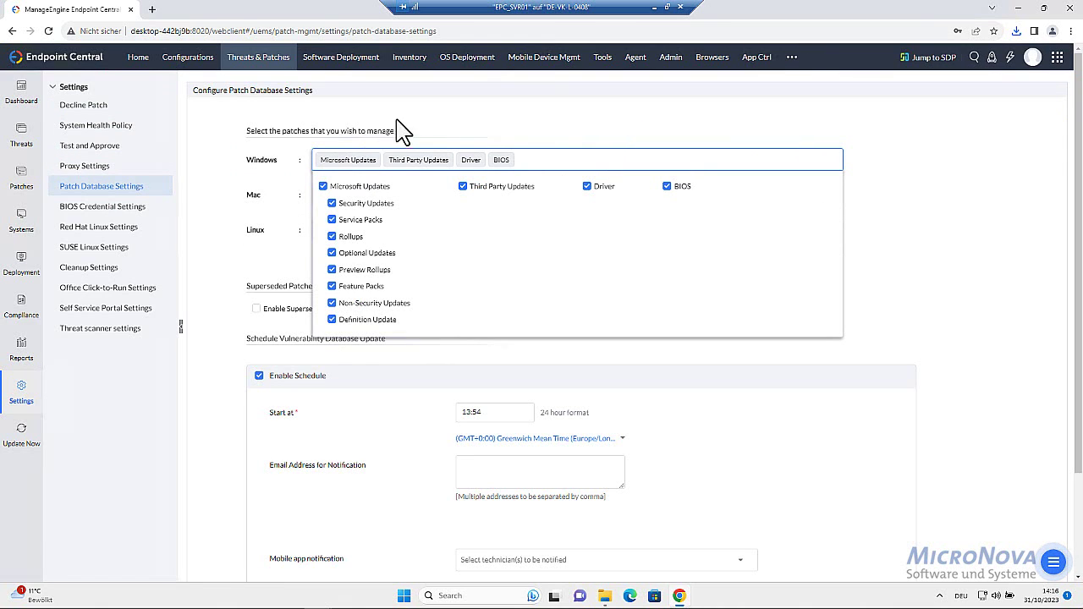
pyautogui.click(620, 138)
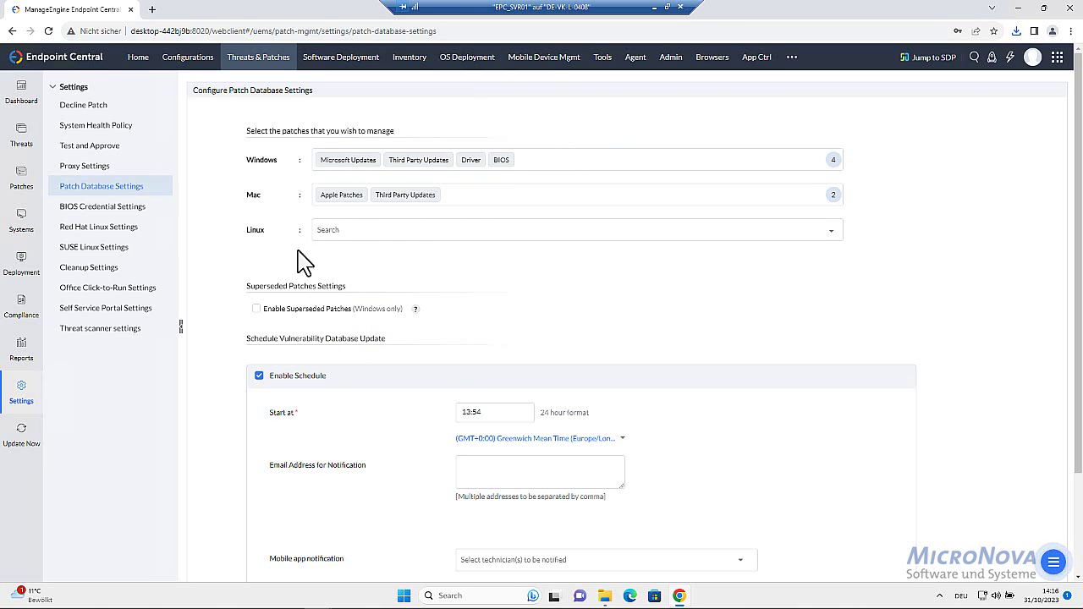
# Remove Apple Patches and Mac Third Party Updates, then save and confirm deleting Mac tasks
pyautogui.click(361, 195)
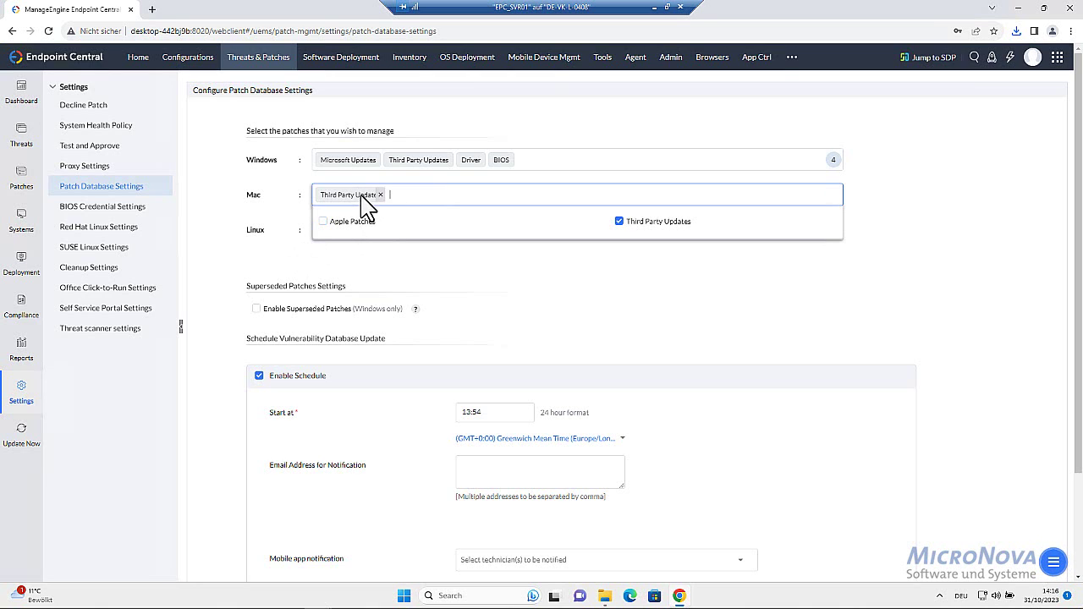
pyautogui.click(380, 196)
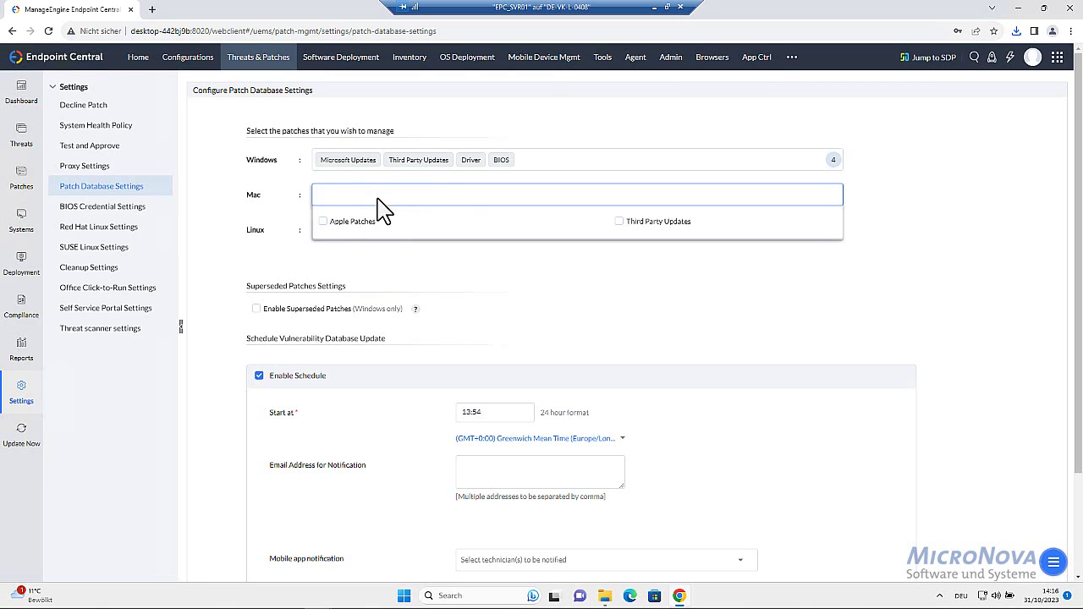
pyautogui.click(217, 215)
pyautogui.scroll(-2, 518, 381)
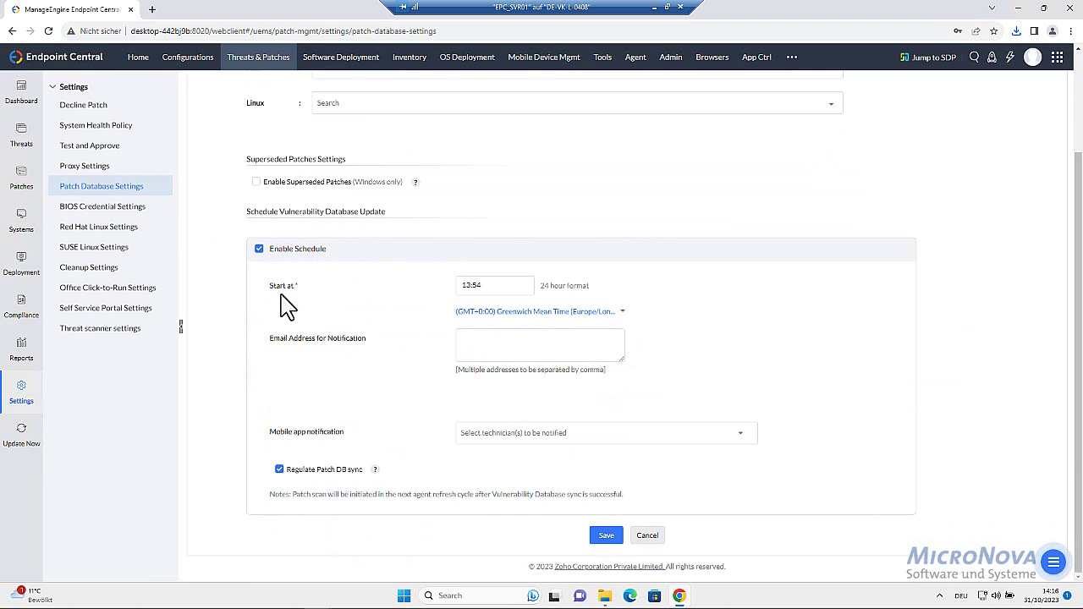
pyautogui.click(606, 535)
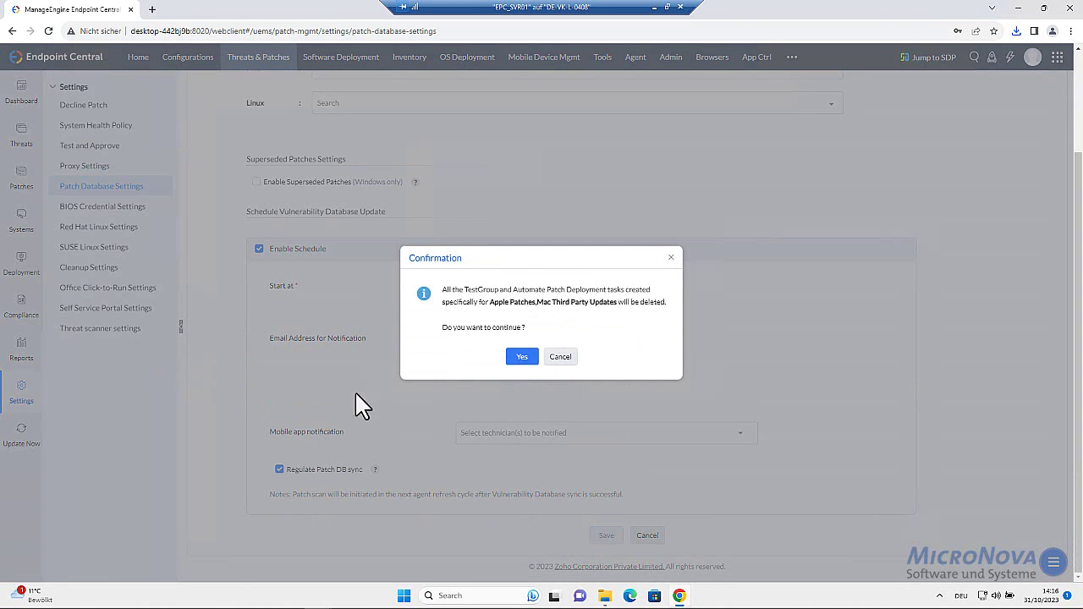
pyautogui.click(520, 359)
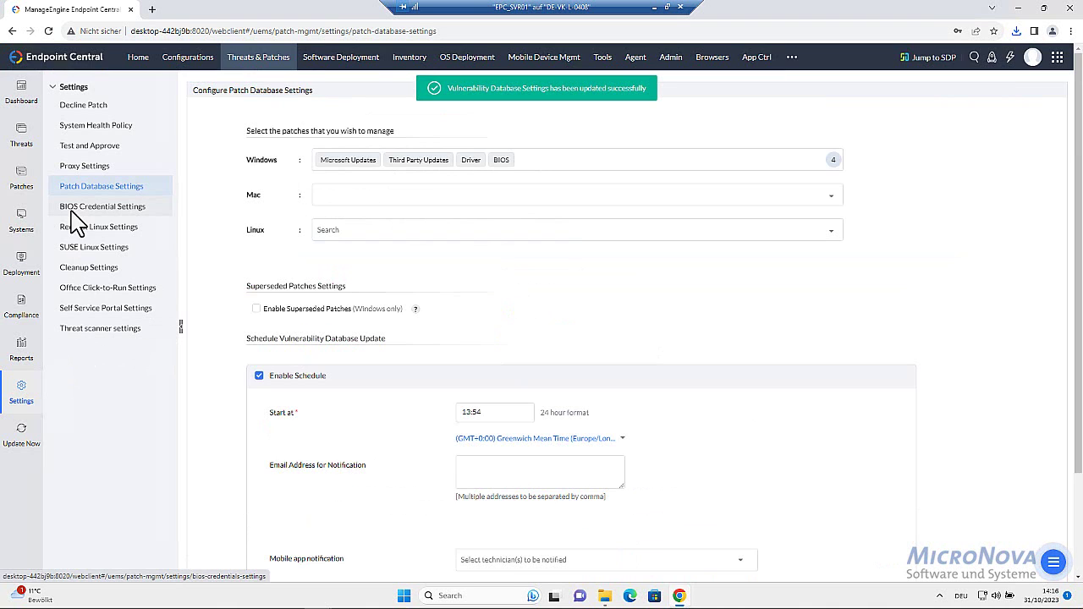
pyautogui.click(21, 191)
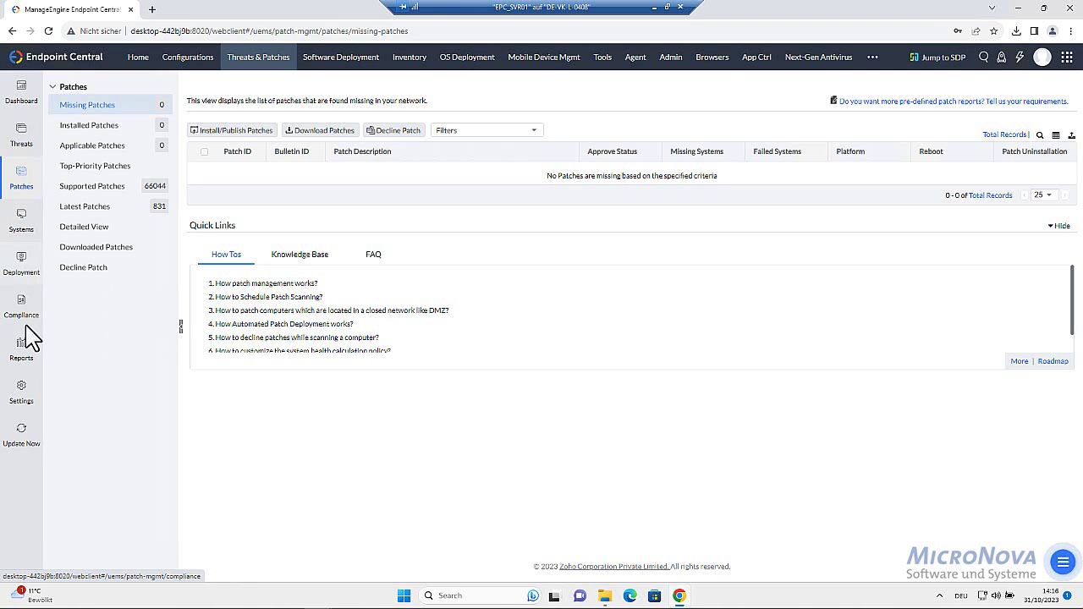
# Review the current patch approval mode and the automated patch deployment tasks
pyautogui.click(25, 396)
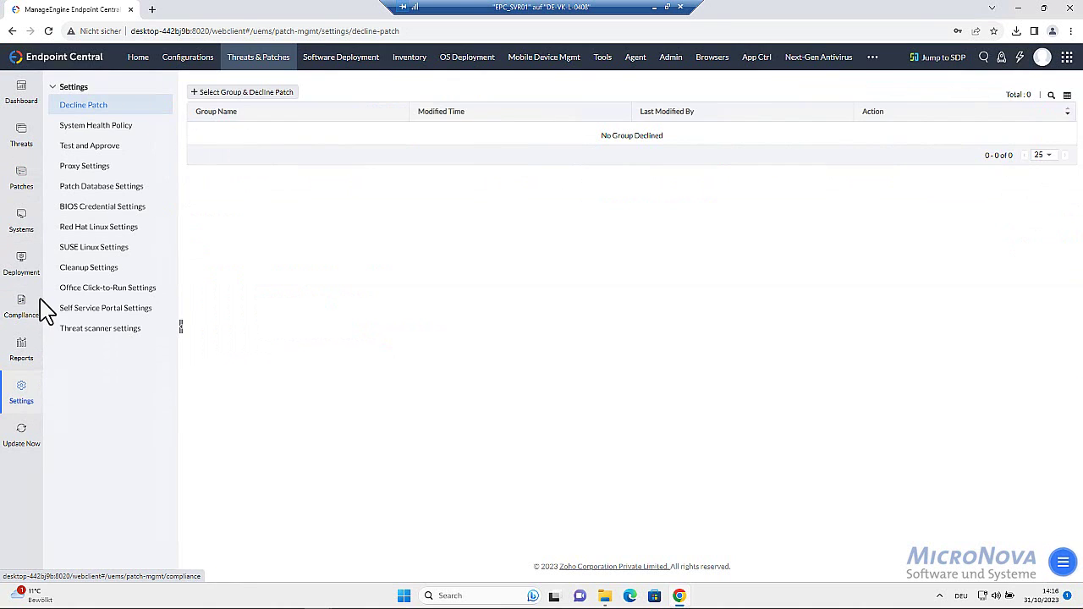
pyautogui.click(93, 149)
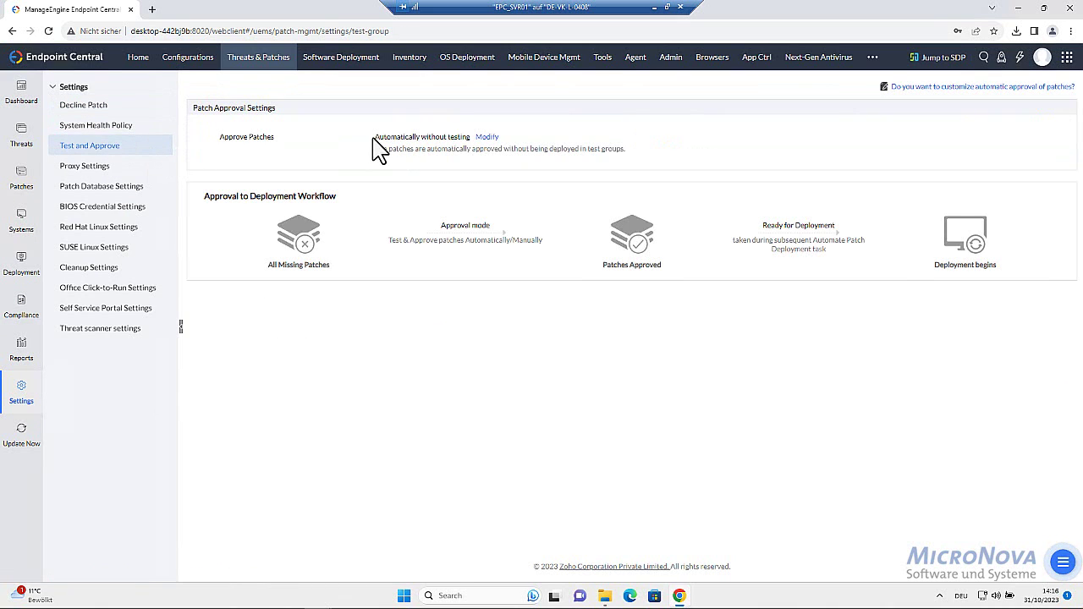
pyautogui.moveTo(374, 138); pyautogui.dragTo(464, 139)
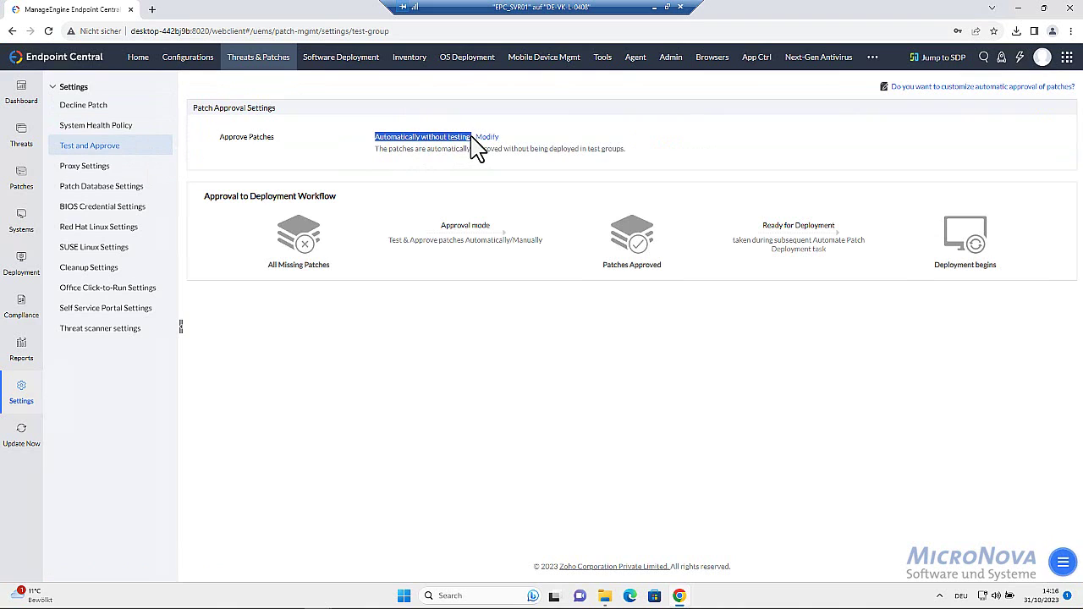
pyautogui.click(362, 158)
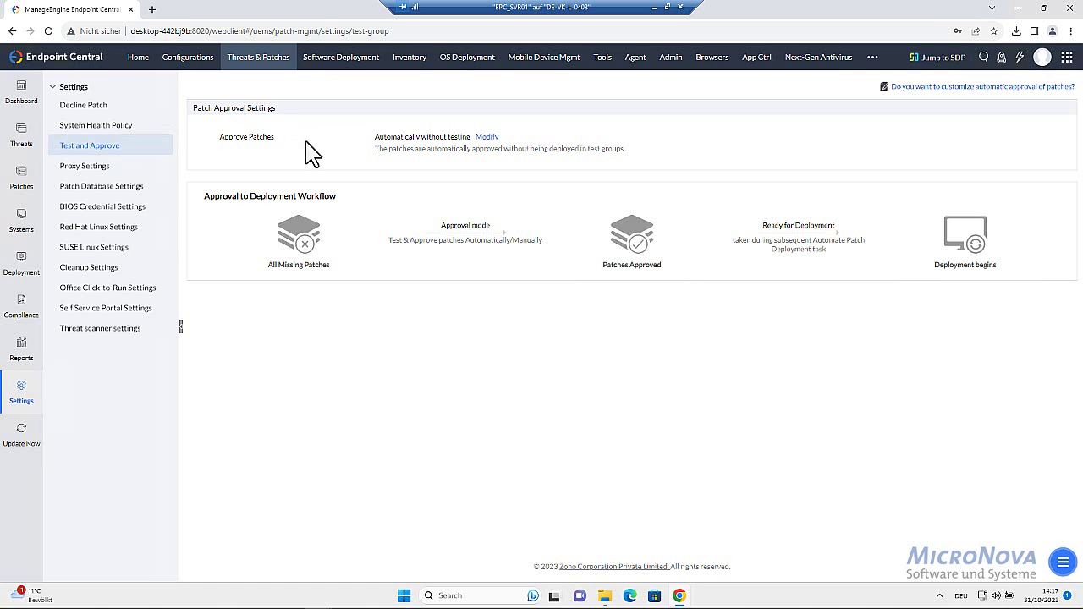
pyautogui.click(26, 279)
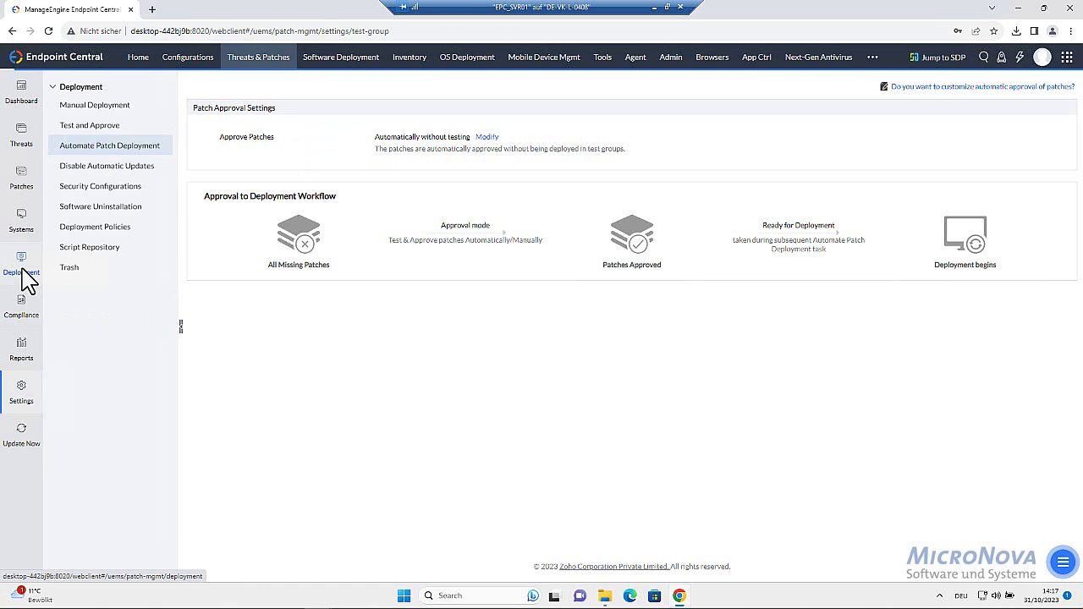
pyautogui.click(99, 149)
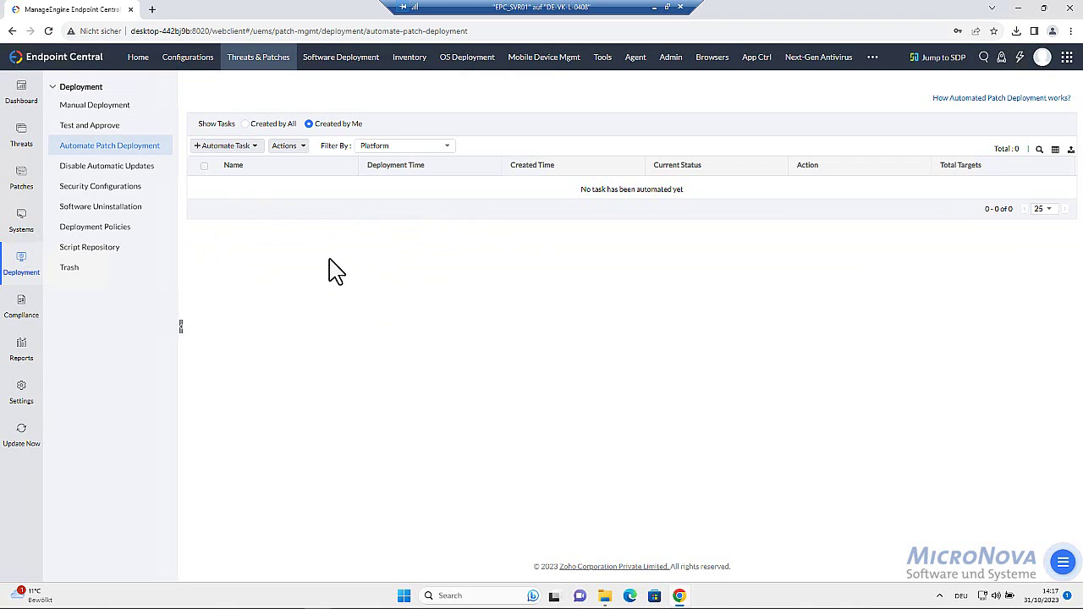
# Switch the patch approval mode to Test and Approve, keeping Mark Patch as Not Approved, and save
pyautogui.click(22, 391)
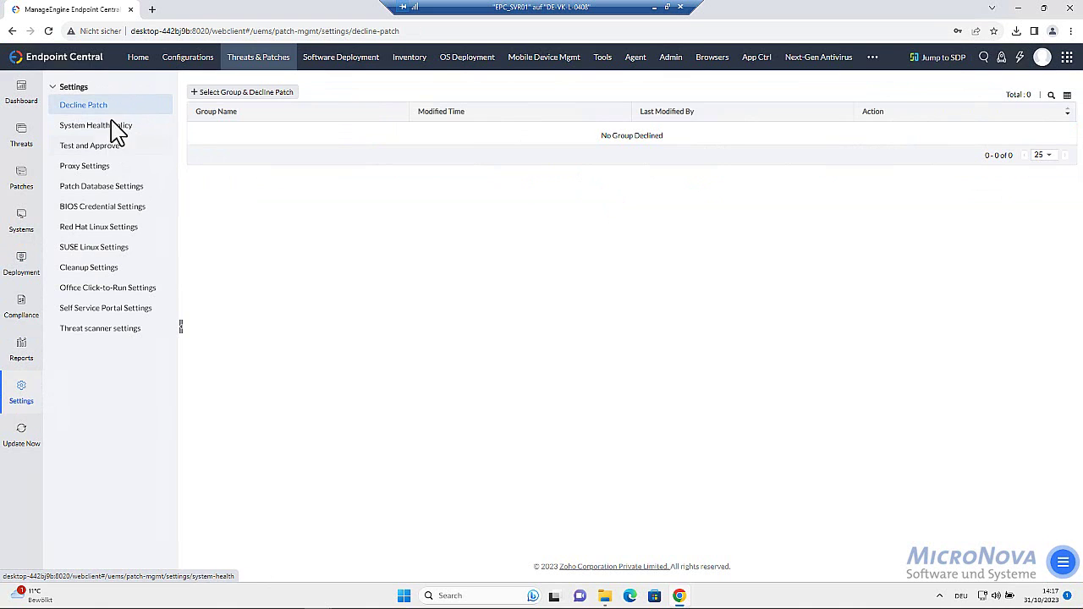
pyautogui.click(95, 148)
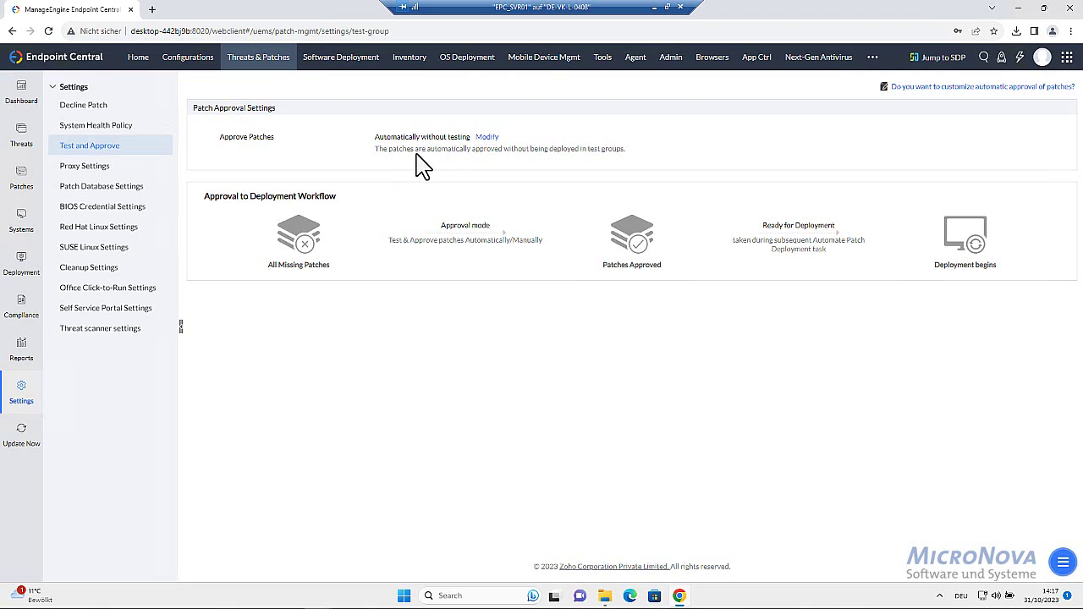
pyautogui.click(488, 138)
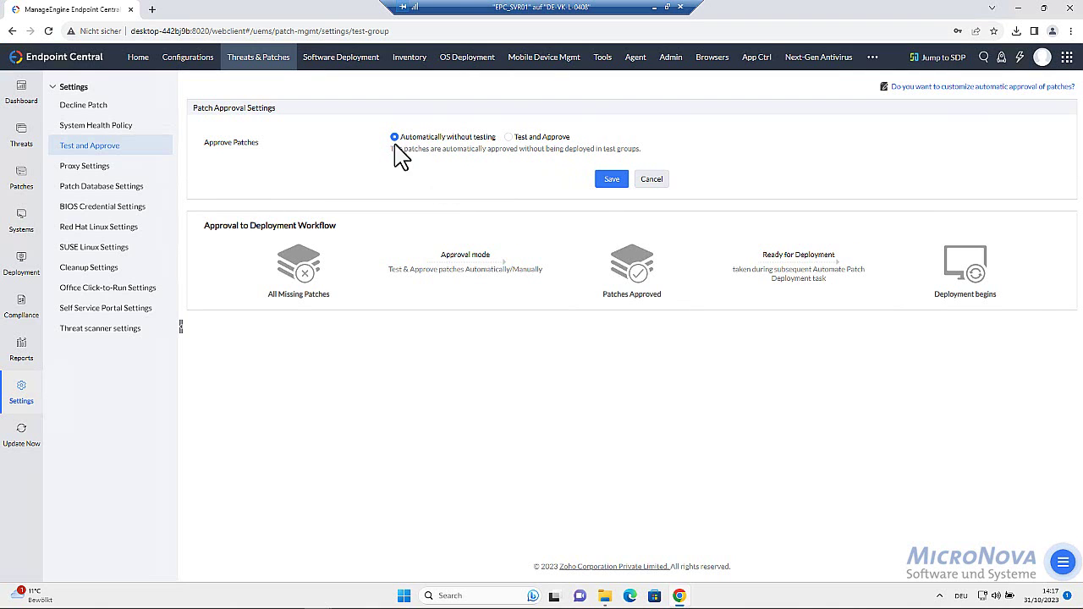
pyautogui.click(510, 137)
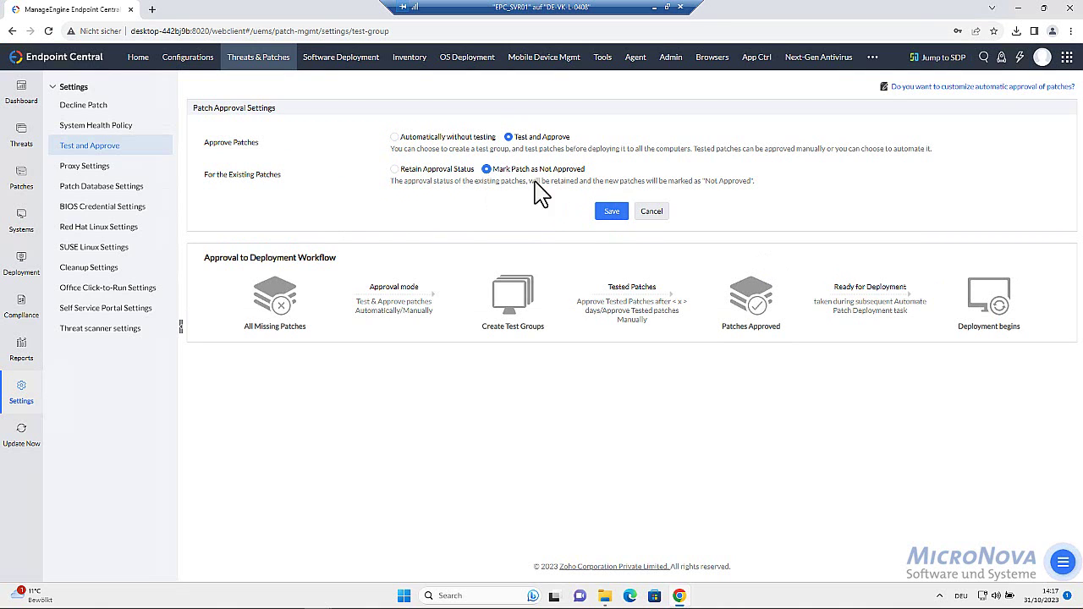
pyautogui.click(611, 212)
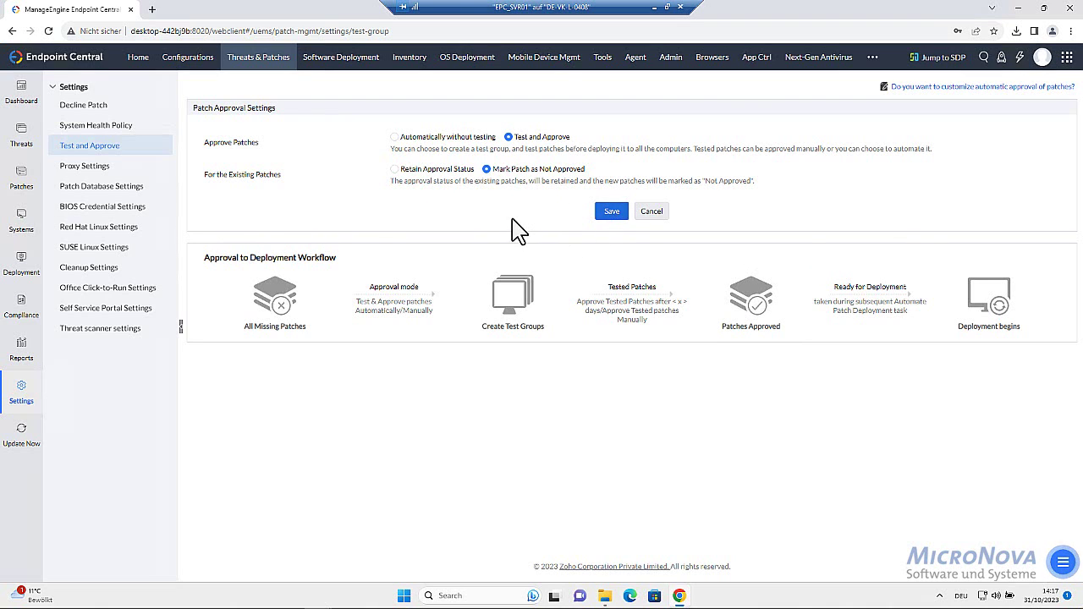
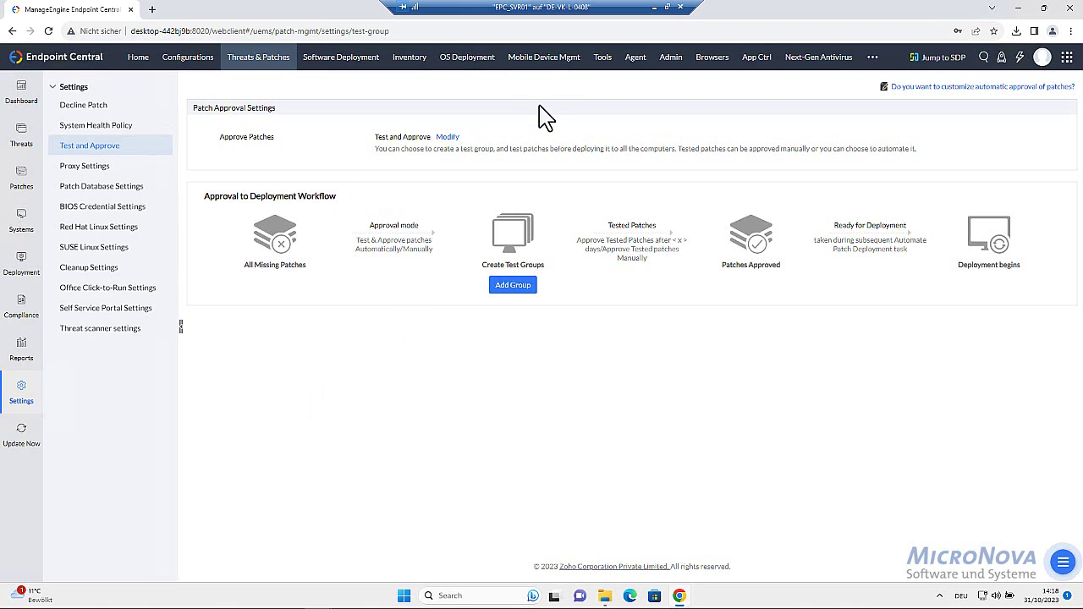
# Open Admin > Security Settings and scroll through the basic hardening recommendations and their compliance status
pyautogui.click(671, 61)
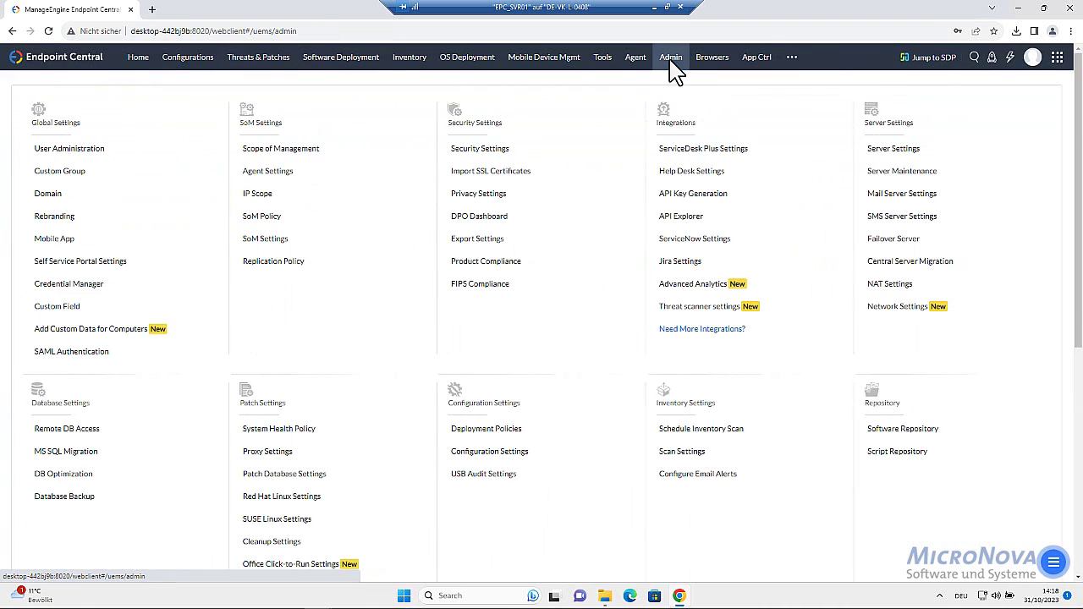
pyautogui.click(480, 151)
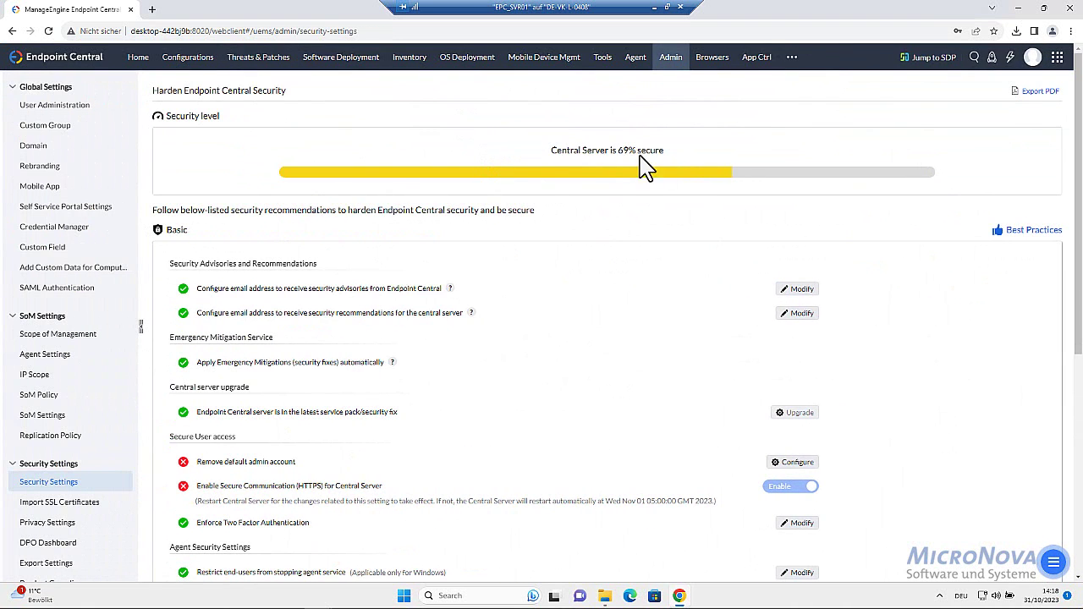
pyautogui.scroll(-1, 599, 258)
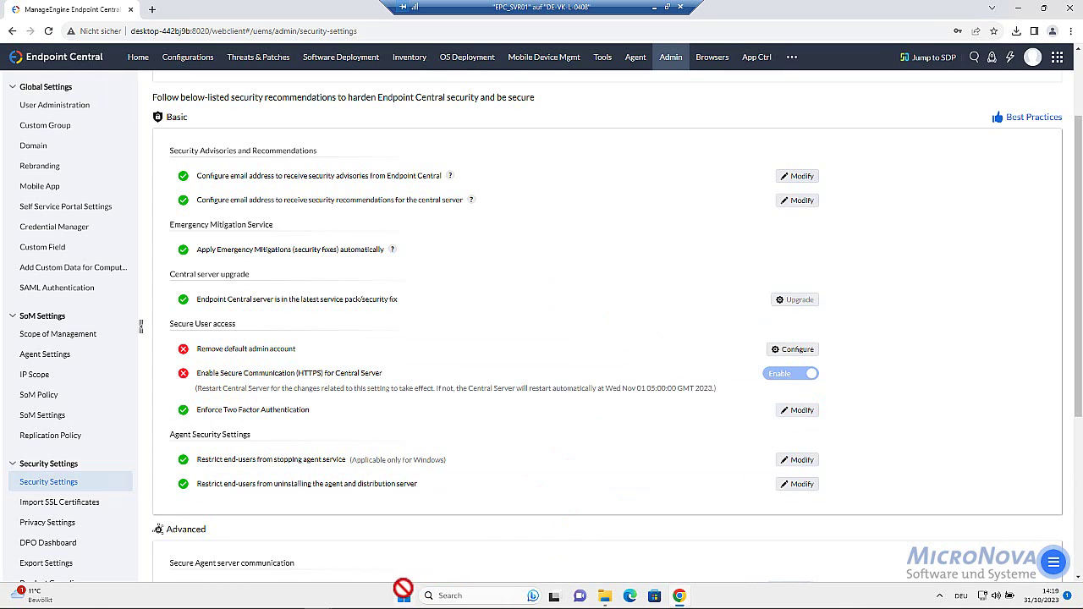
pyautogui.click(401, 594)
pyautogui.write('server')
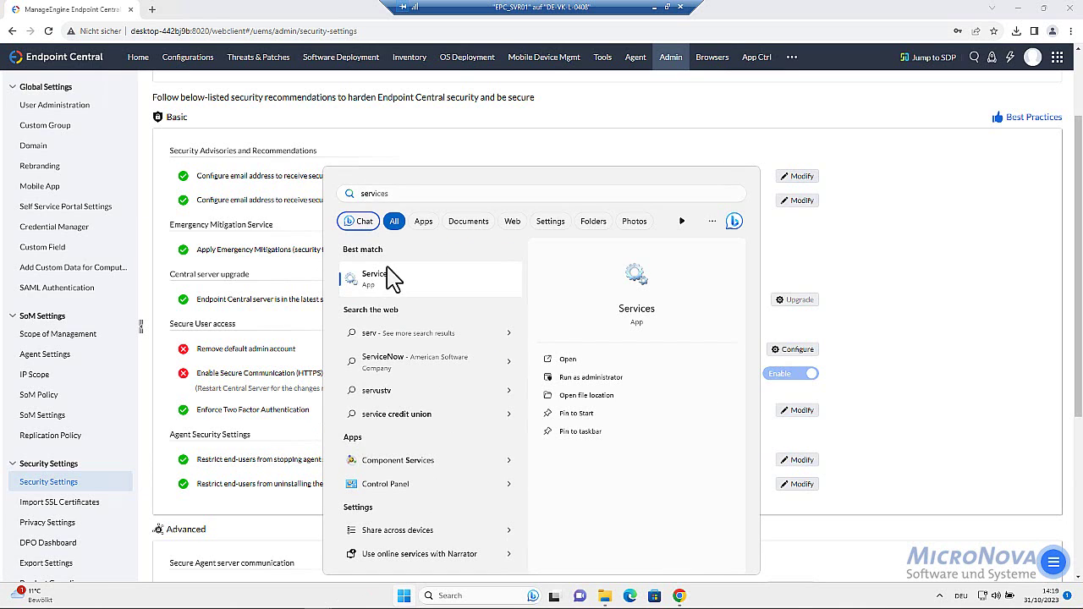
pyautogui.click(390, 280)
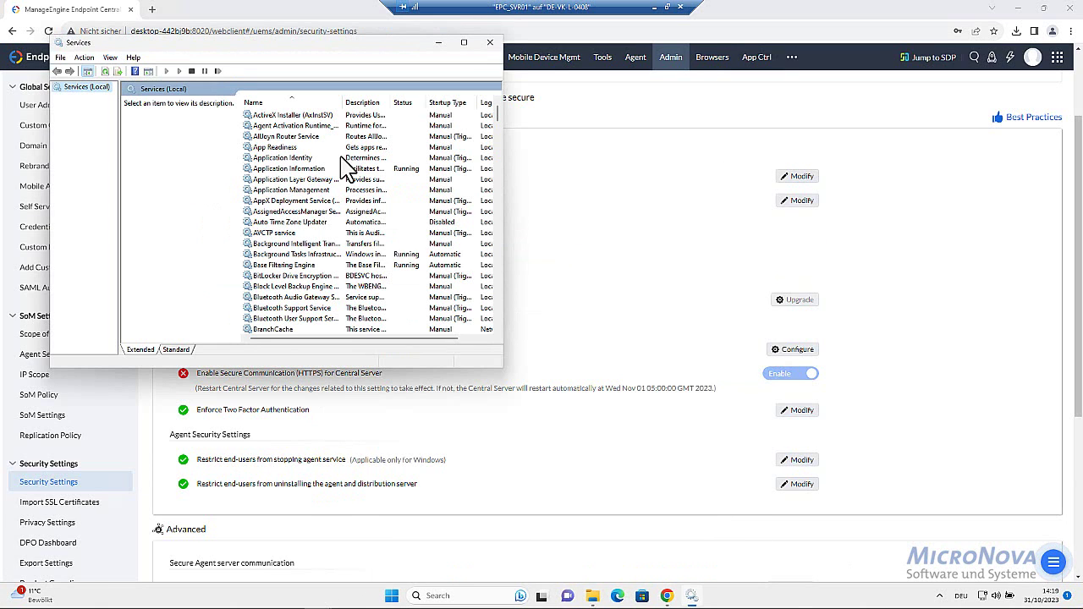
pyautogui.click(288, 180)
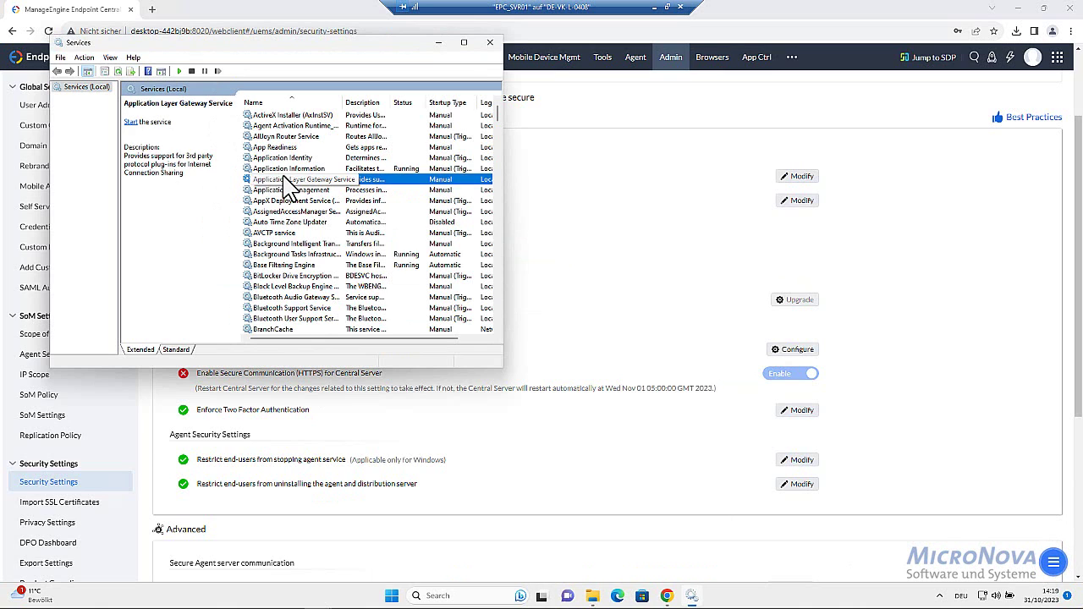
pyautogui.press('m')
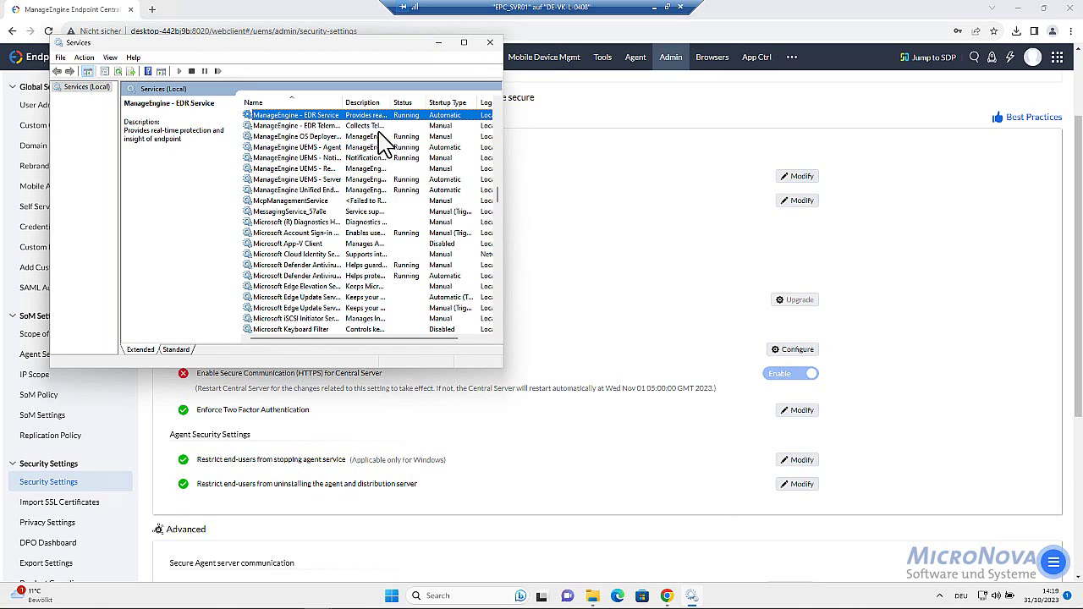
pyautogui.click(322, 180)
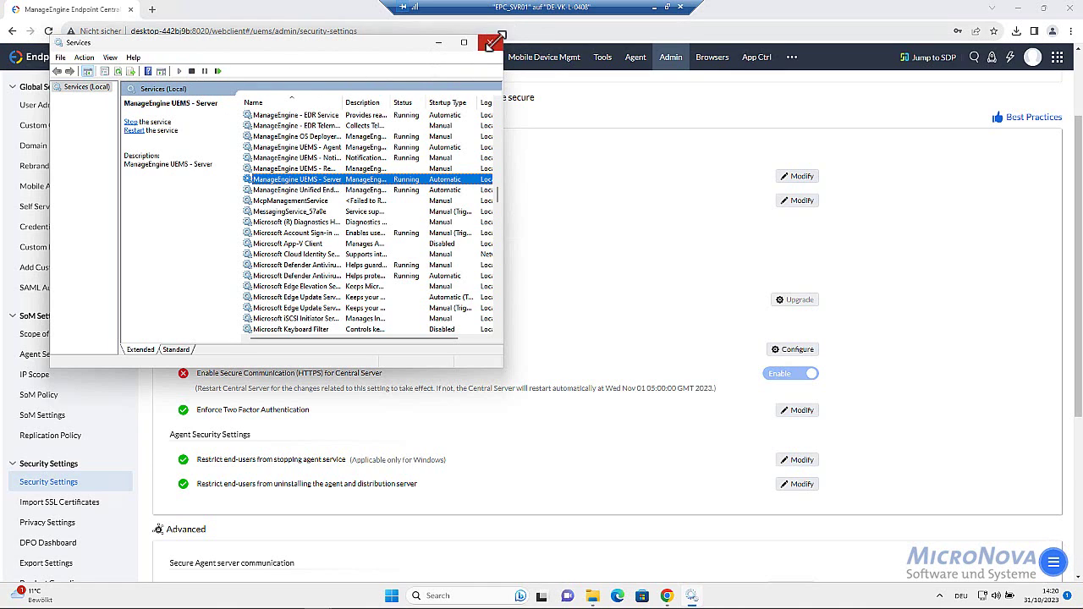
pyautogui.click(490, 42)
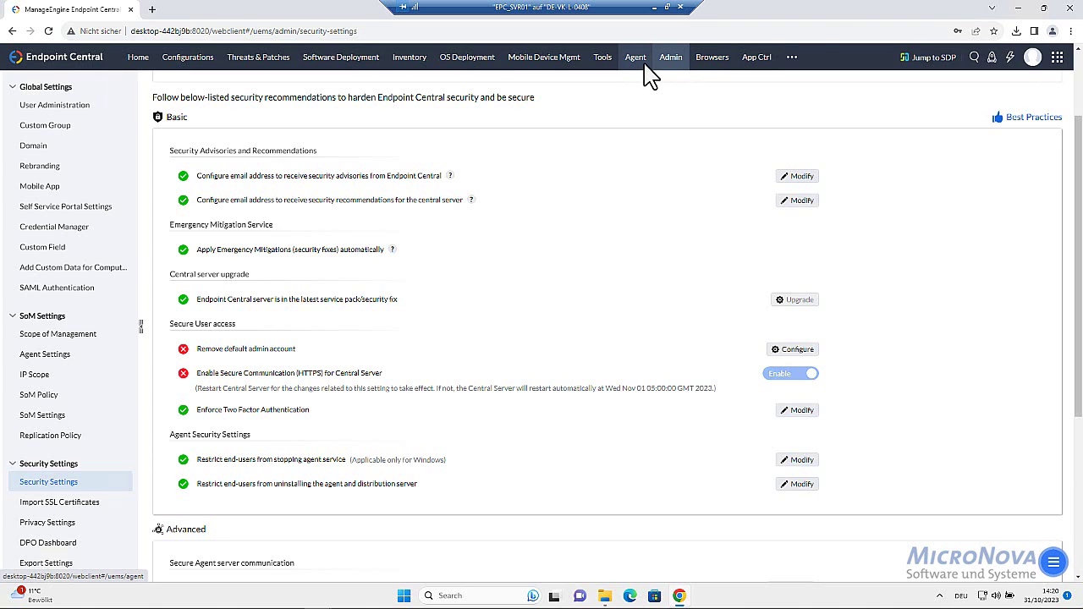
# Open the Agent summary showing one Windows computer successfully installed with agent 11.2.2340.1.W
pyautogui.click(636, 59)
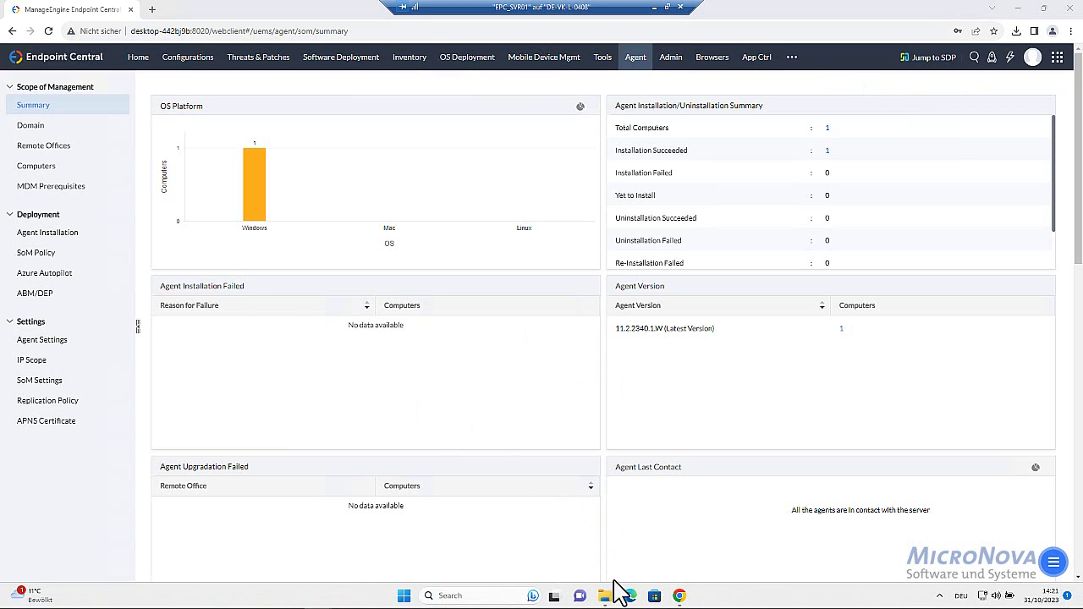
pyautogui.moveTo(606, 599)
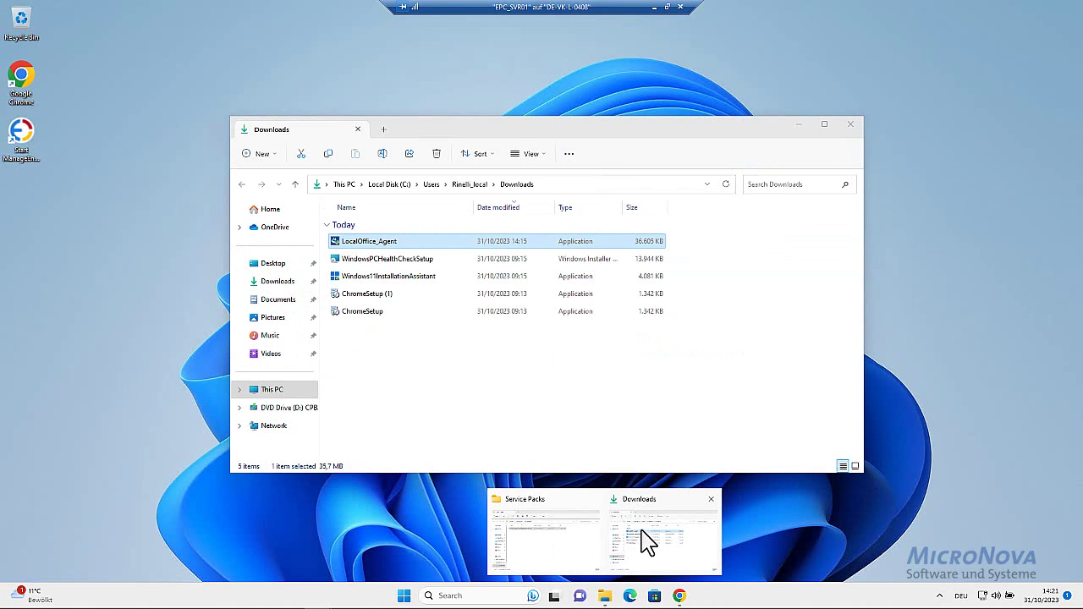
# Copy the LocalOffice_Agent installer from the Downloads folder, then minimize that window
pyautogui.click(645, 542)
pyautogui.rightClick(399, 246)
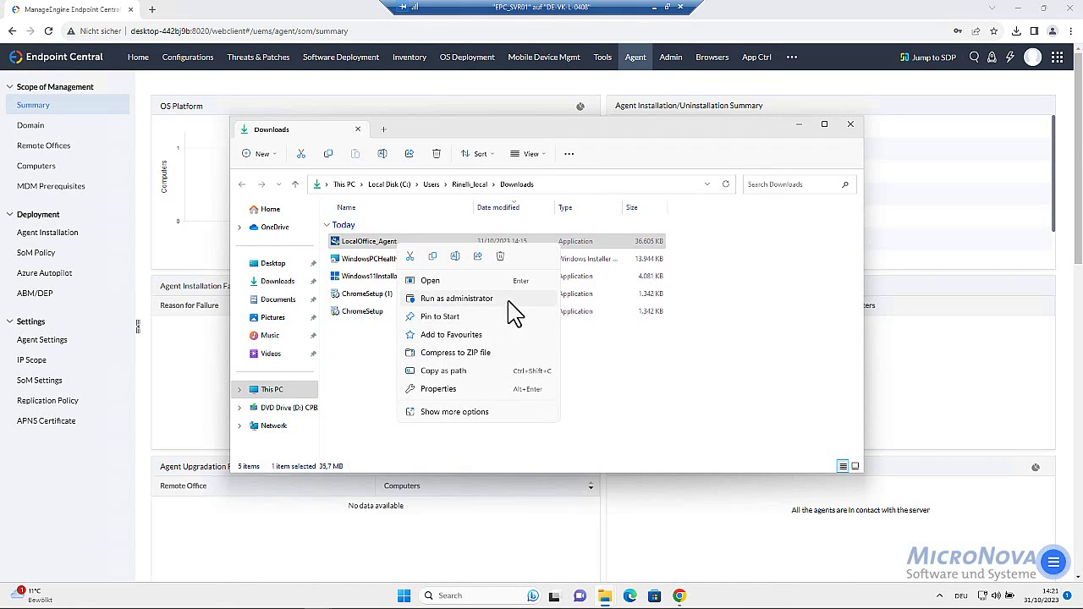
pyautogui.click(432, 256)
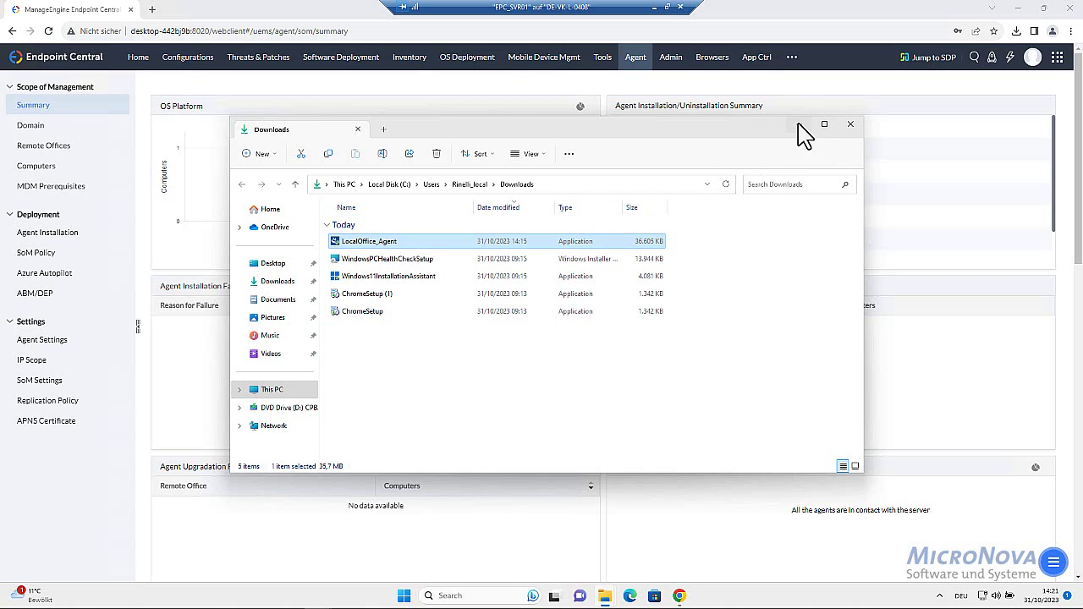
pyautogui.click(798, 126)
# Paste the LocalOffice_Agent installer into the Win11_Client VM's Downloads folder
pyautogui.moveTo(316, 599)
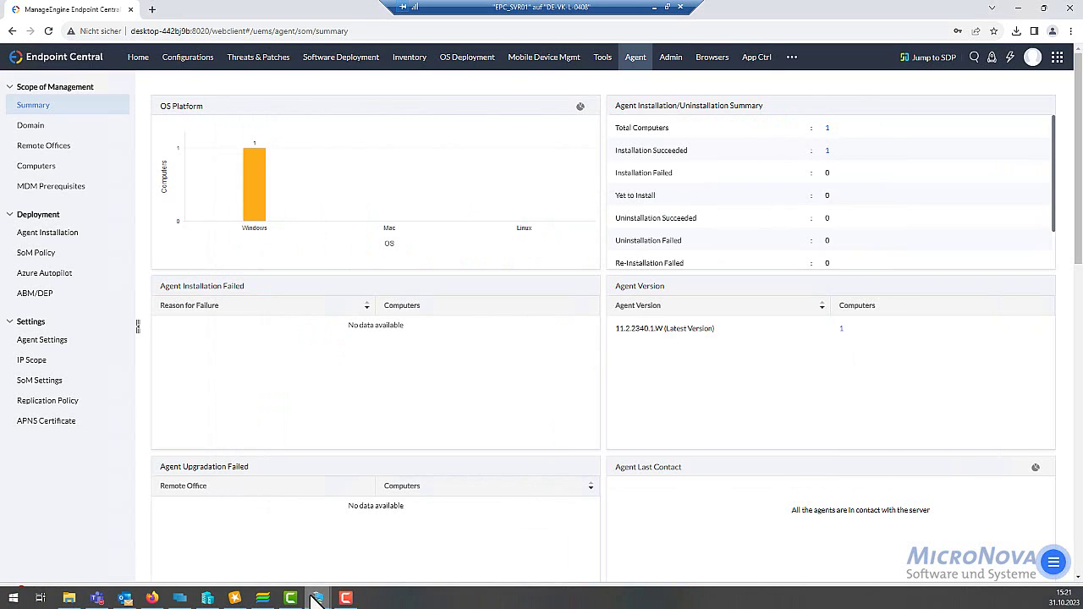
pyautogui.click(273, 525)
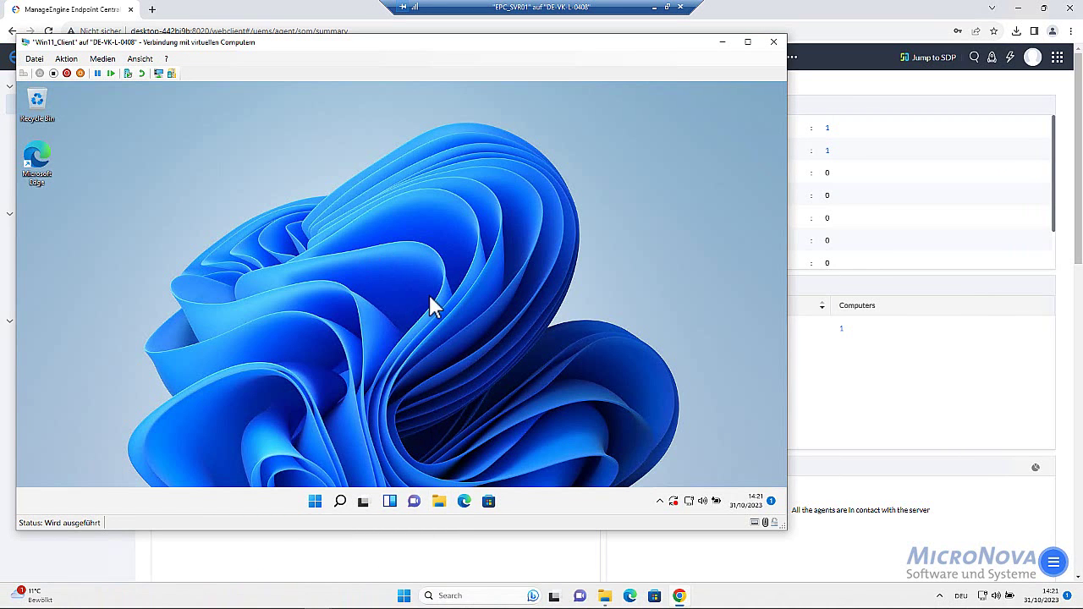
pyautogui.click(439, 501)
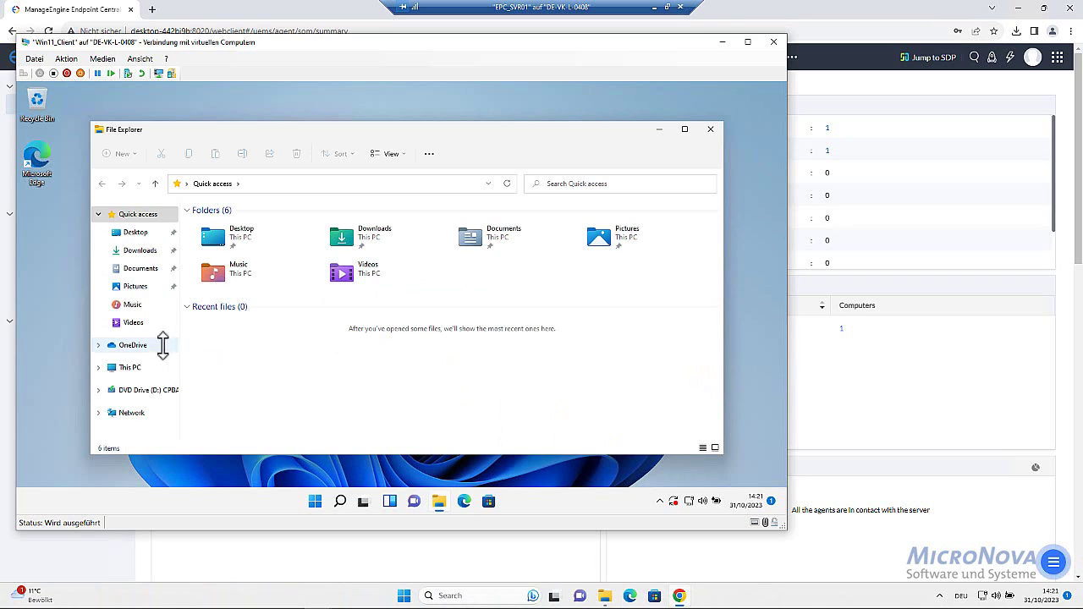
pyautogui.click(138, 251)
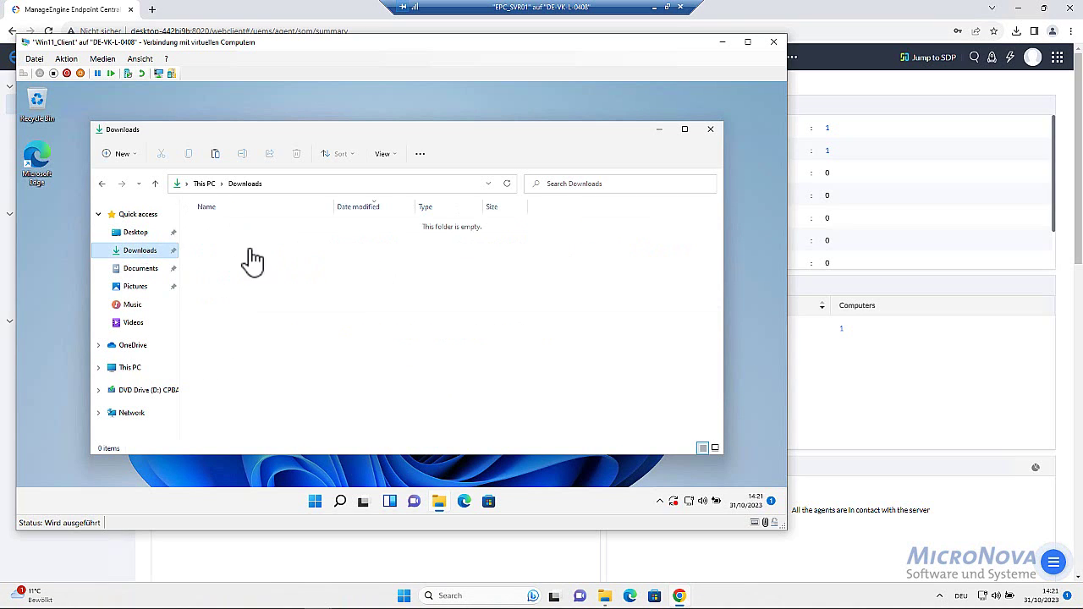
pyautogui.rightClick(251, 271)
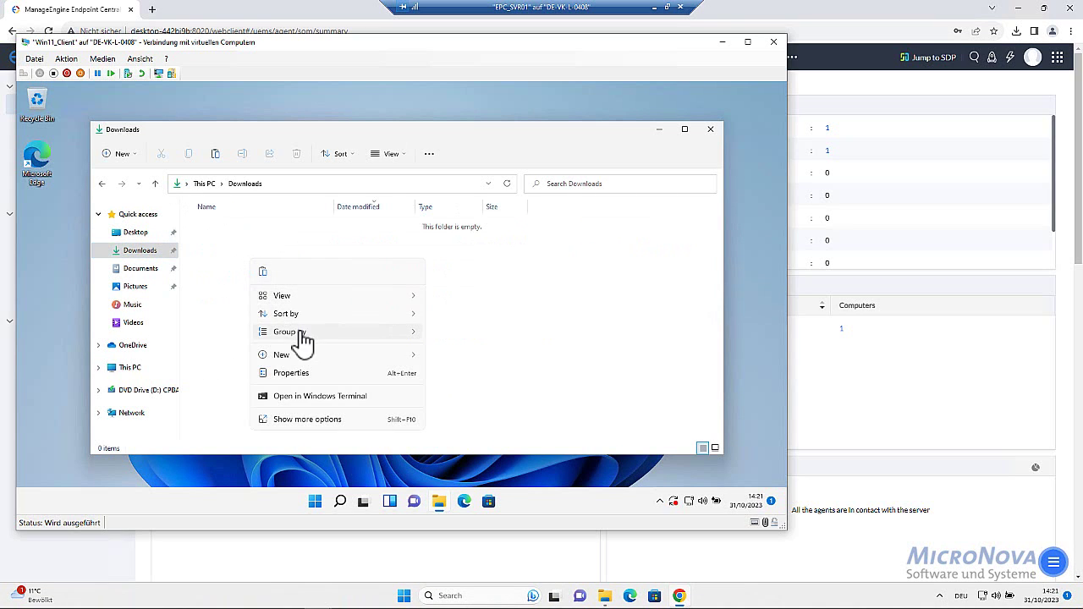
pyautogui.click(249, 307)
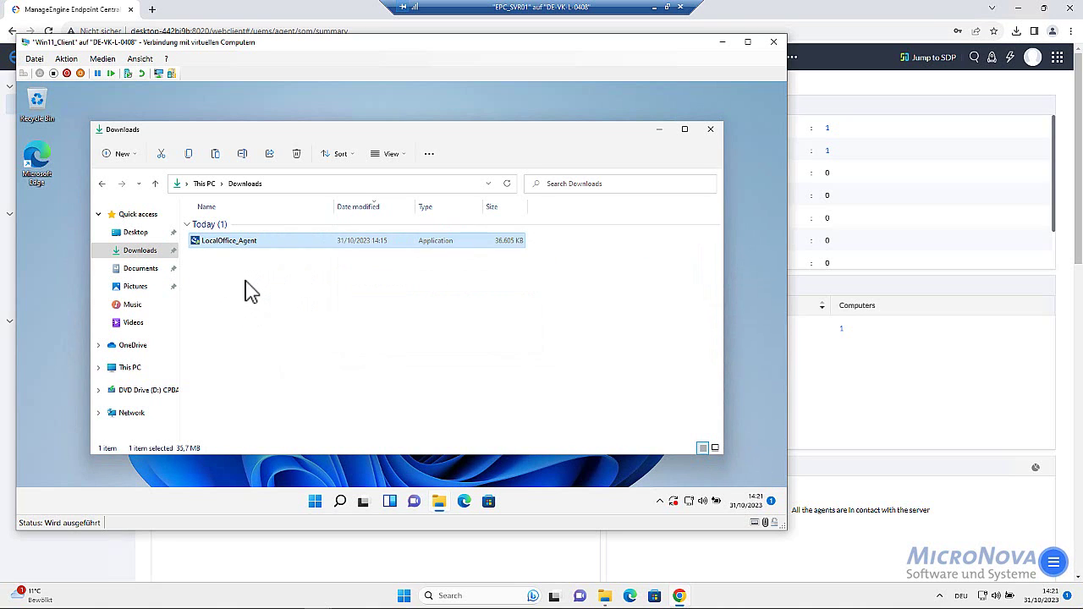
# Run the LocalOffice_Agent installer, approve its prompts and start installing the UEMS agent
pyautogui.doubleClick(223, 246)
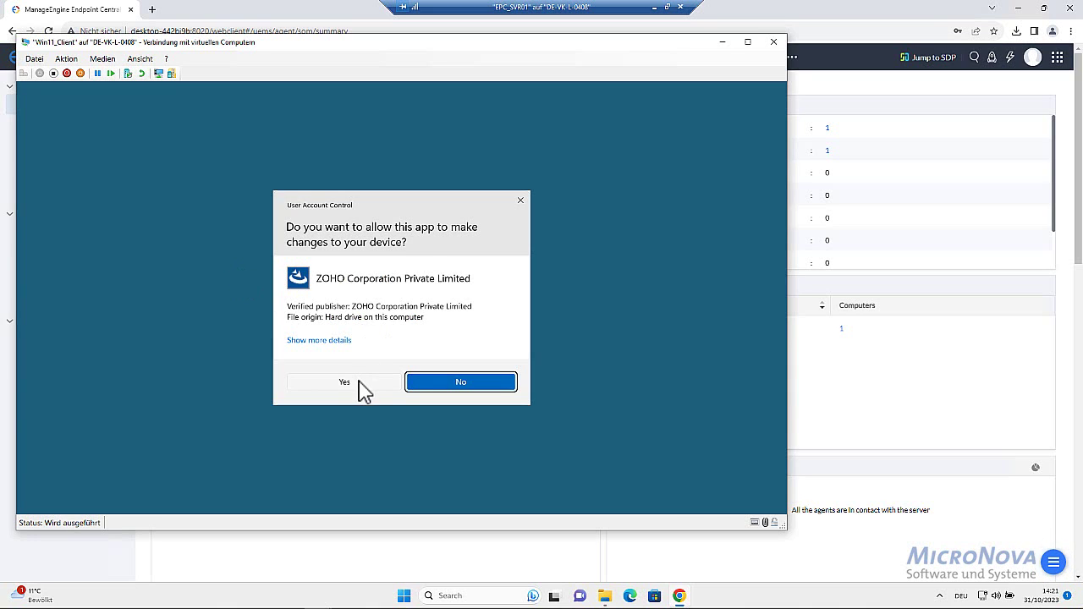
pyautogui.click(364, 385)
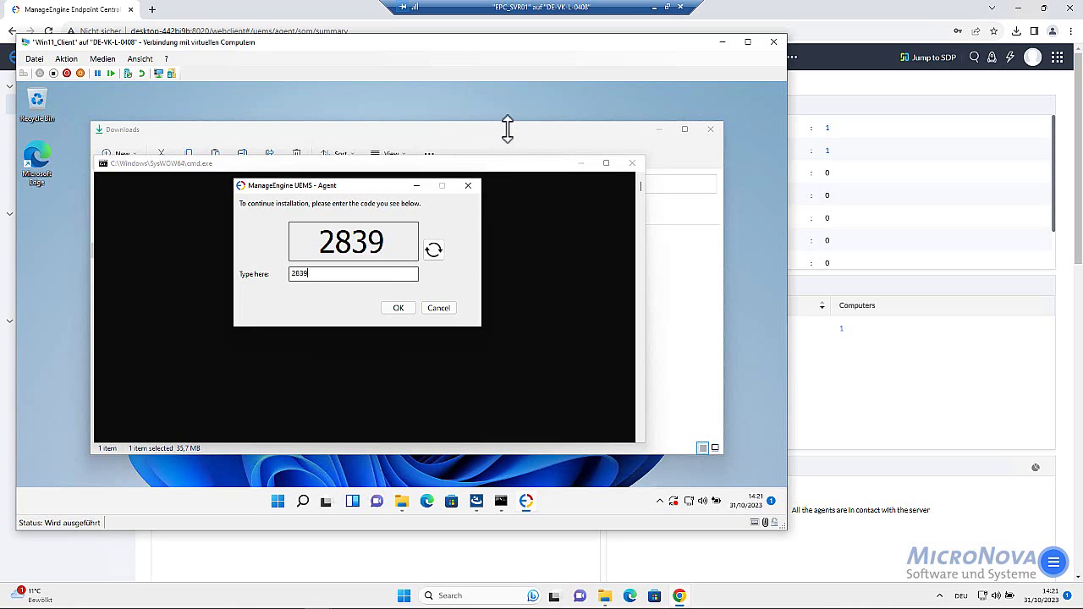
pyautogui.click(399, 307)
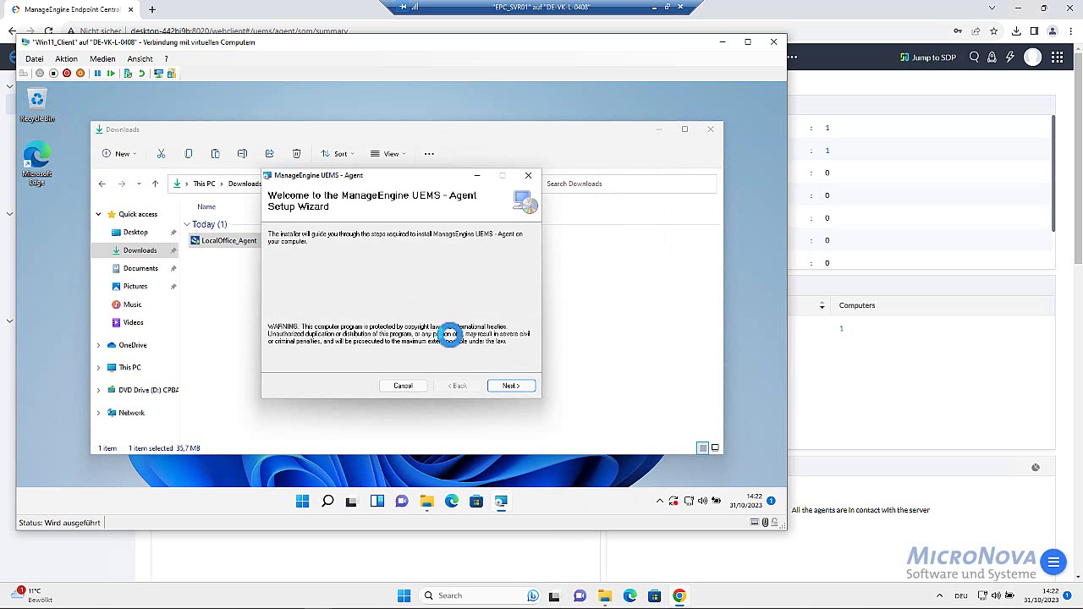
pyautogui.click(503, 385)
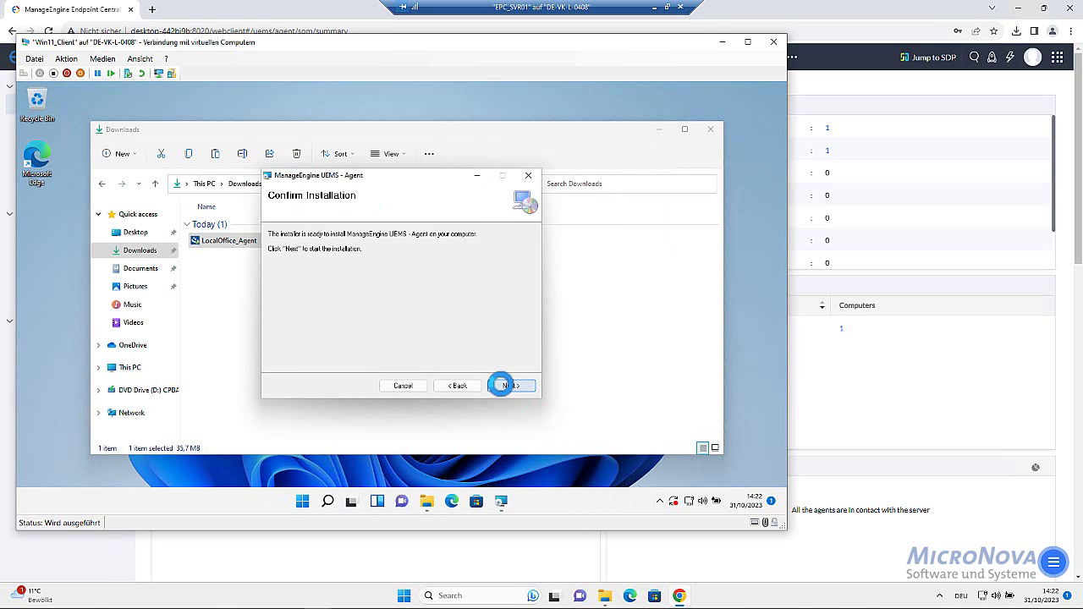
pyautogui.click(509, 385)
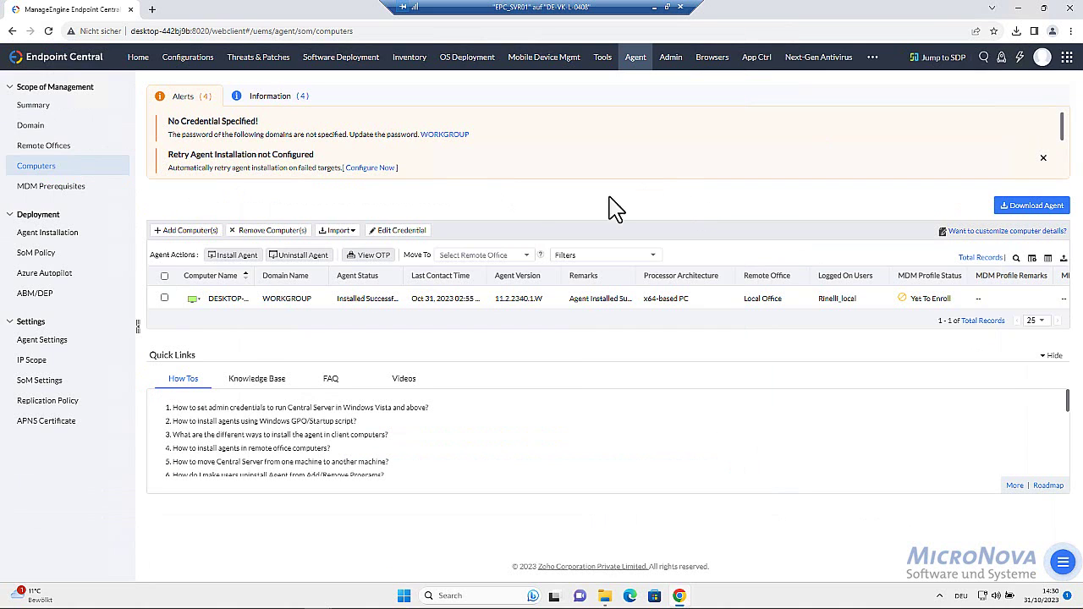
# In Admin > Agent > SoM Settings, enable installation retry every 2 hours for 2 days and save
pyautogui.click(670, 61)
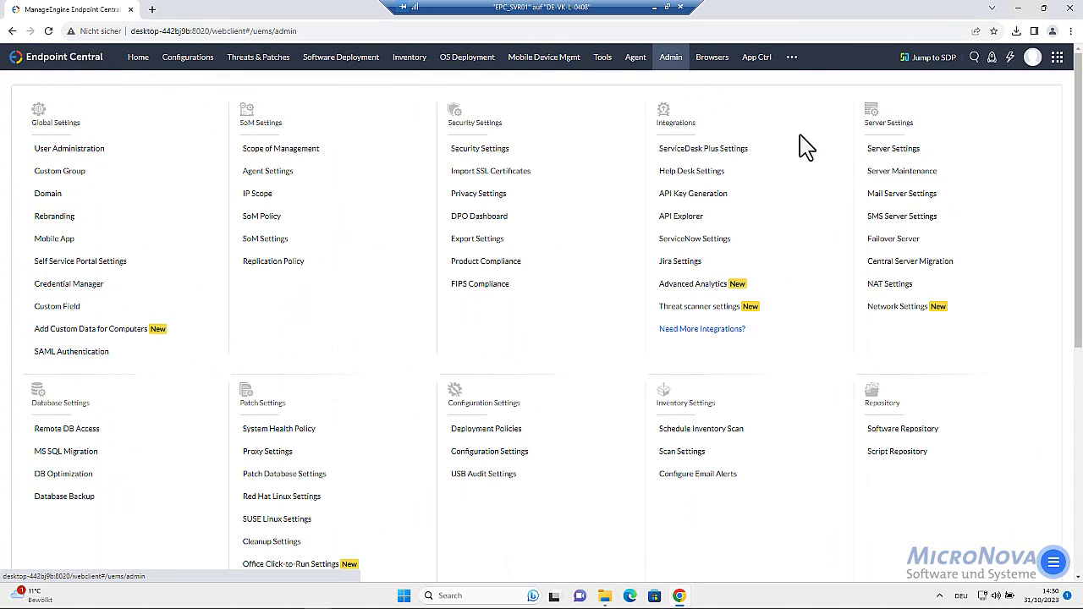
pyautogui.click(634, 57)
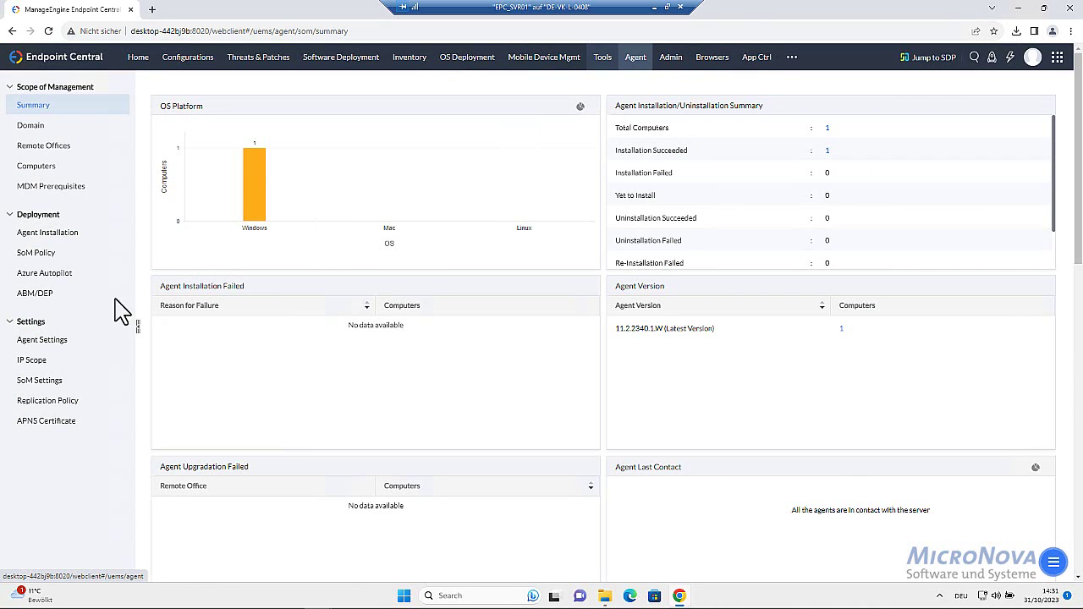
pyautogui.click(52, 385)
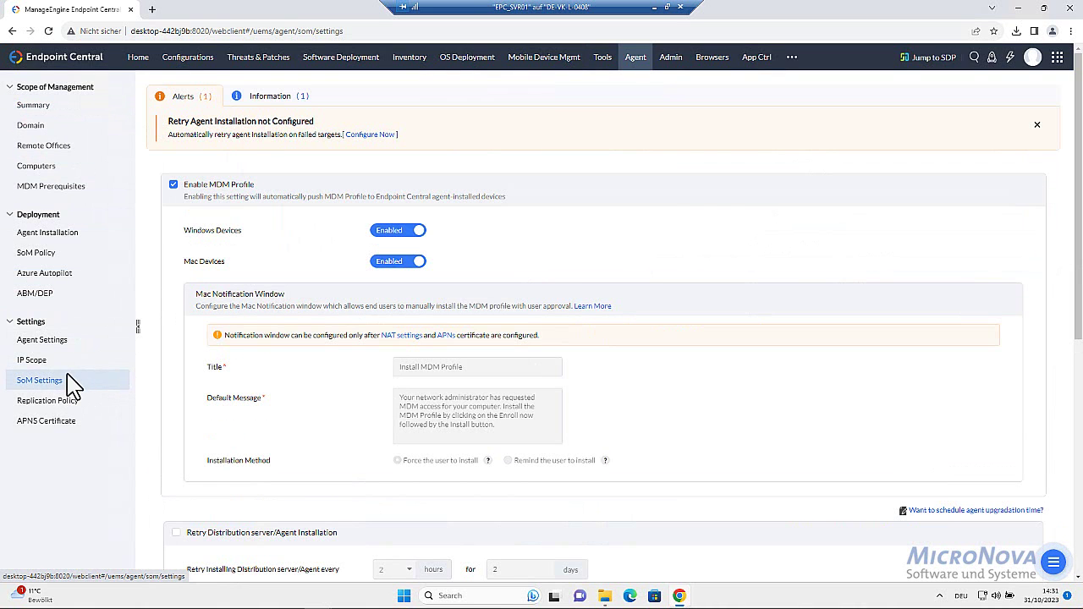
pyautogui.scroll(-3, 186, 367)
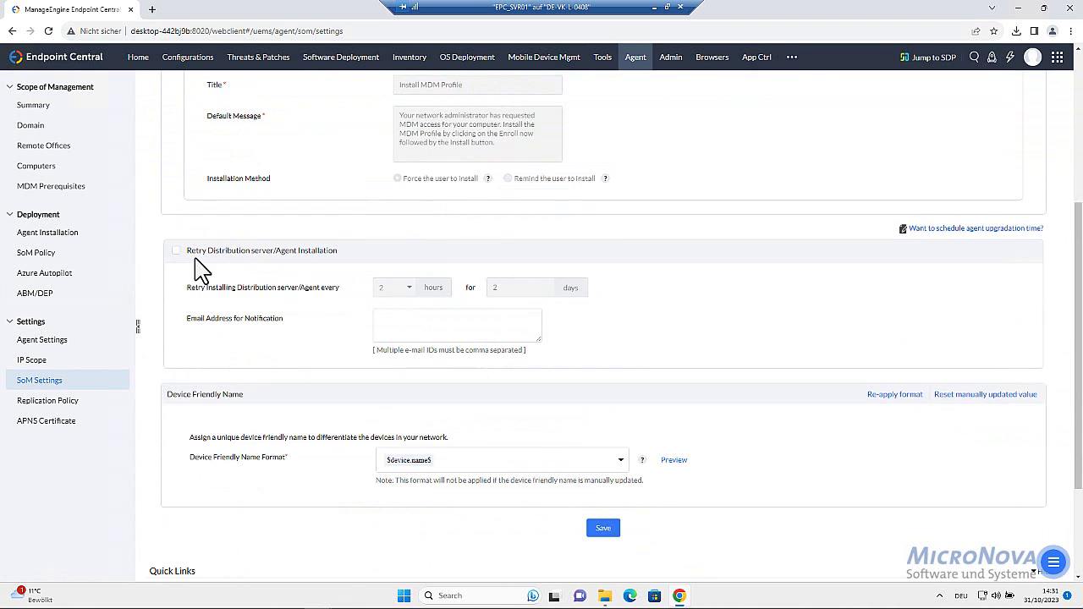
pyautogui.click(176, 251)
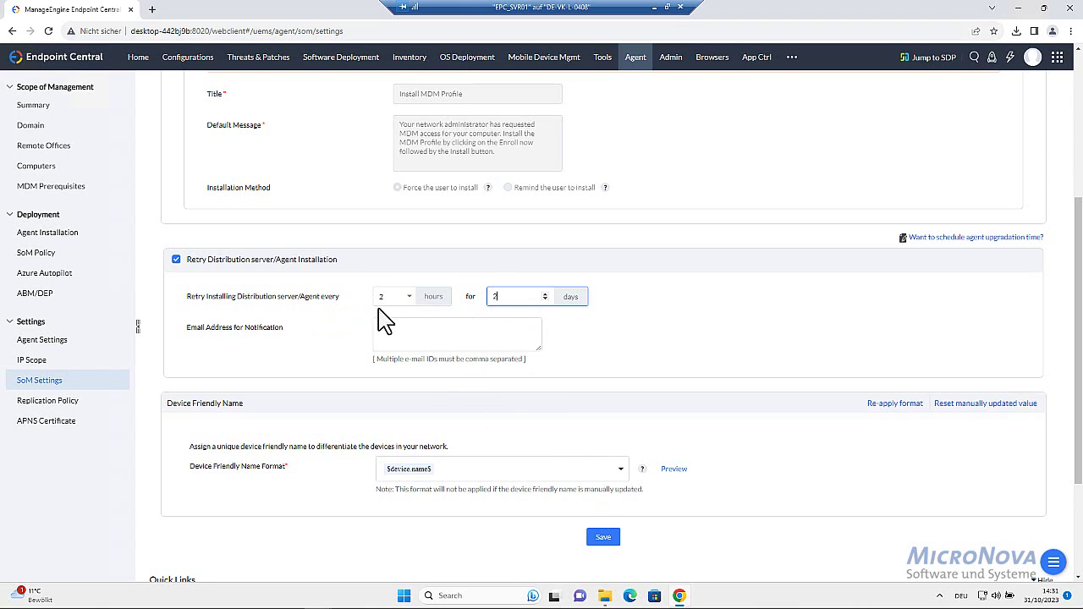
pyautogui.click(604, 538)
# Edit the Scan Systems scheduler and set the start date to 1 November 2023
pyautogui.click(412, 59)
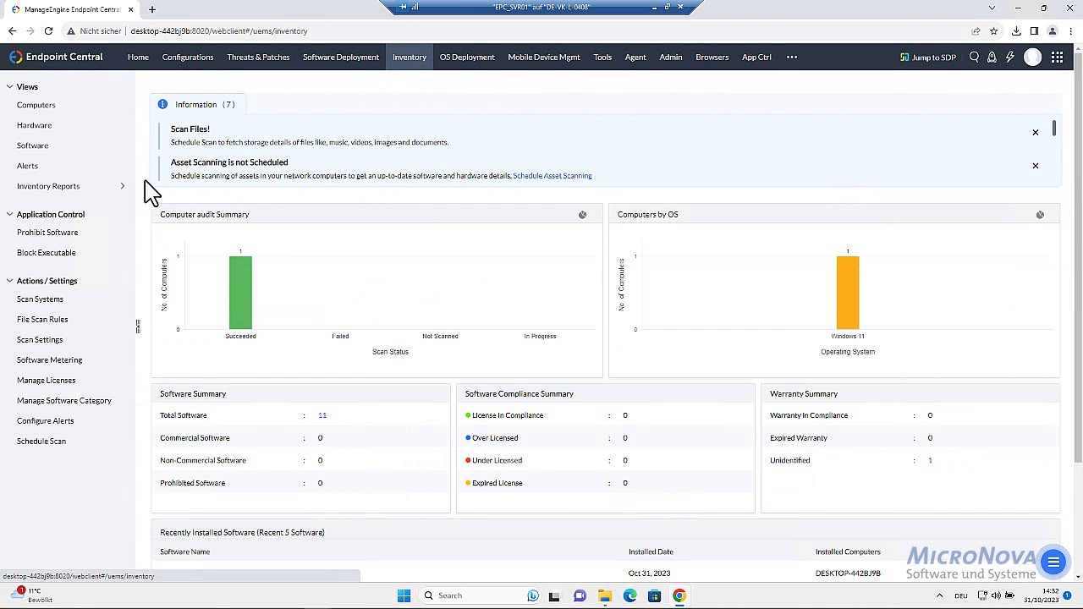
pyautogui.click(61, 302)
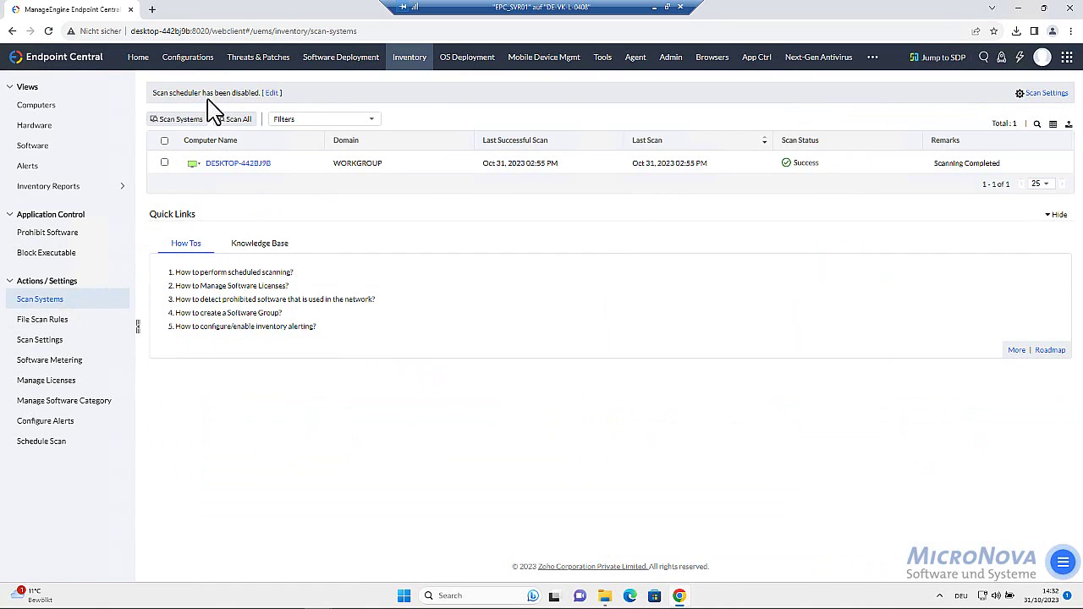
pyautogui.click(271, 93)
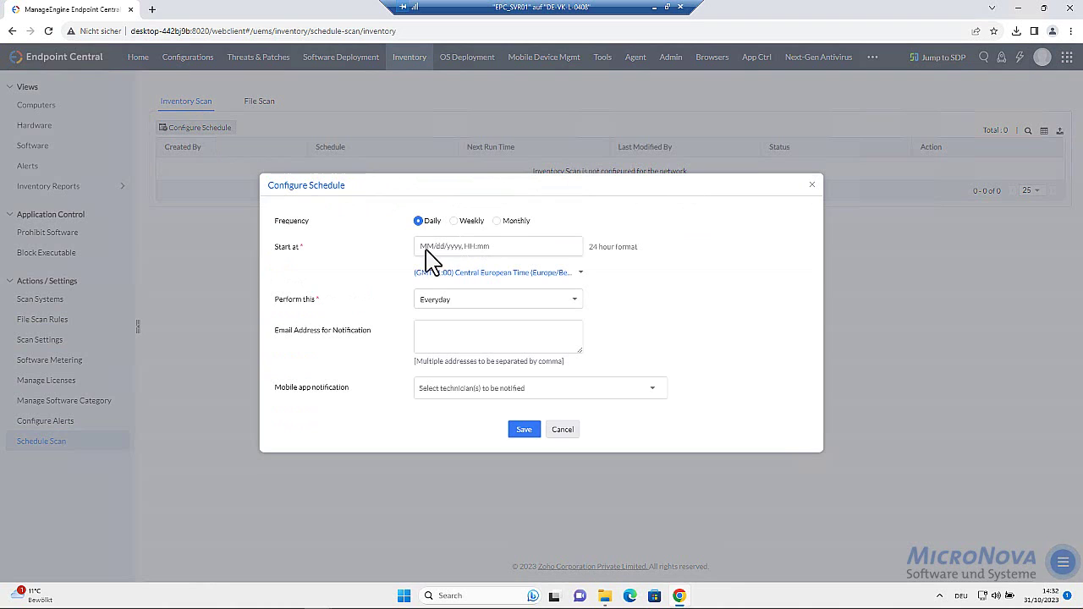
pyautogui.click(426, 249)
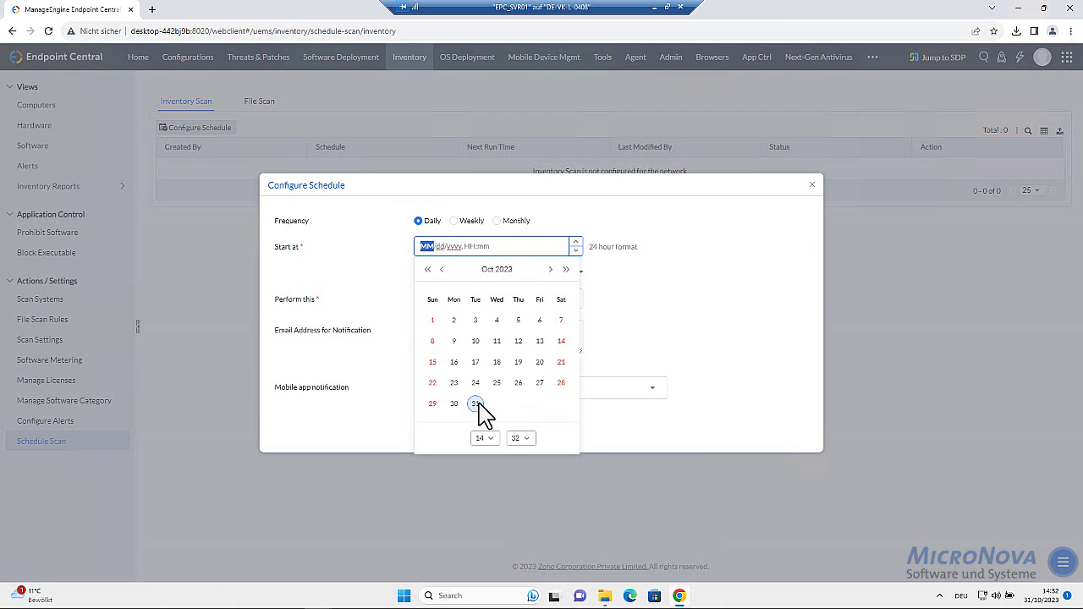
pyautogui.click(550, 270)
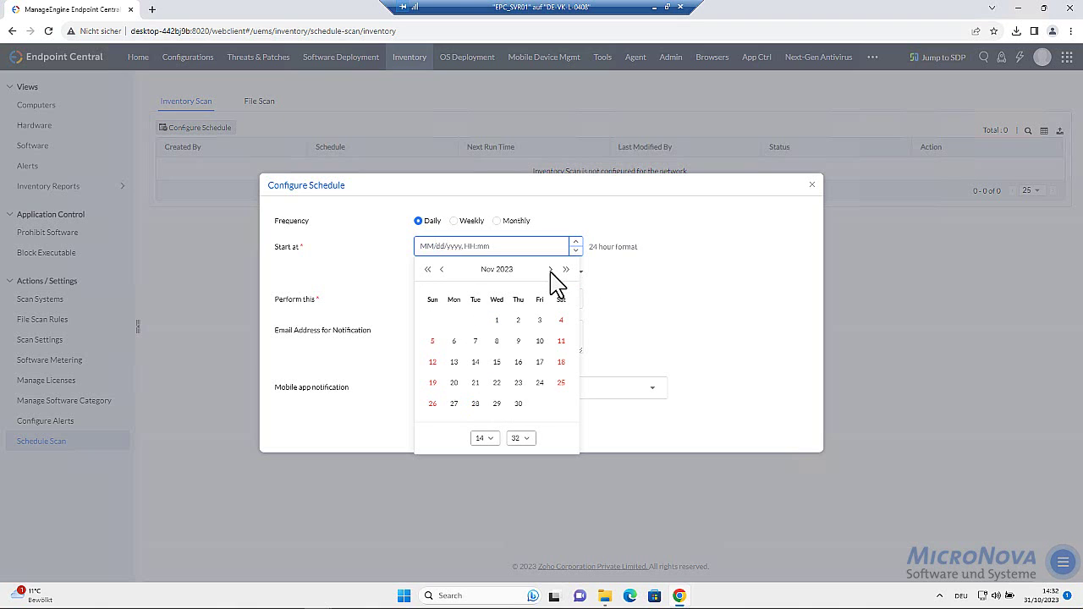
pyautogui.click(498, 320)
# Set the start time to 07:00 and save the daily inventory scan schedule
pyautogui.click(484, 438)
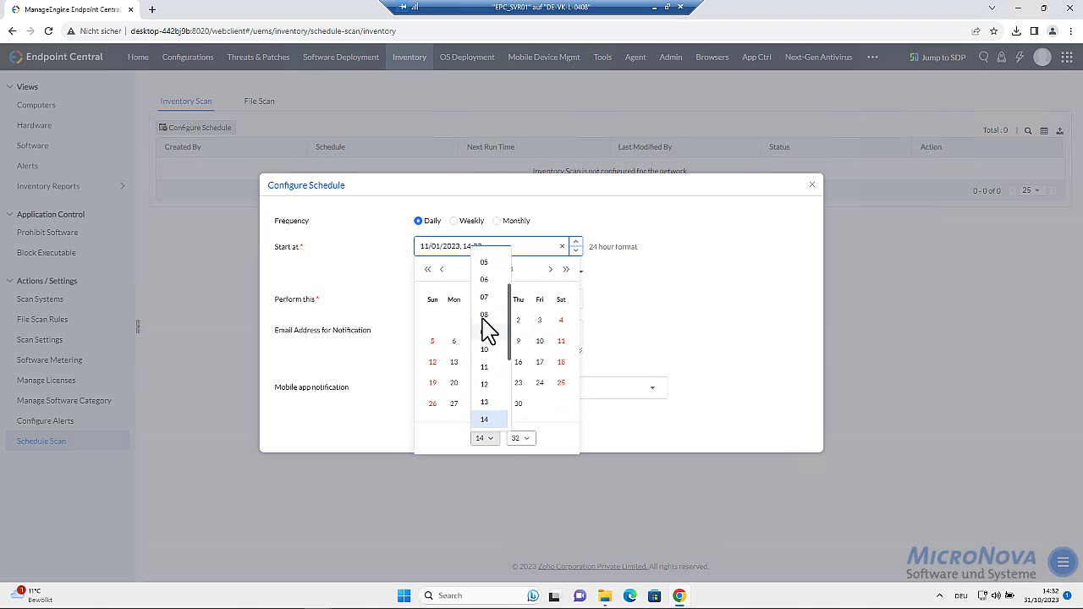
pyautogui.click(492, 297)
pyautogui.click(525, 440)
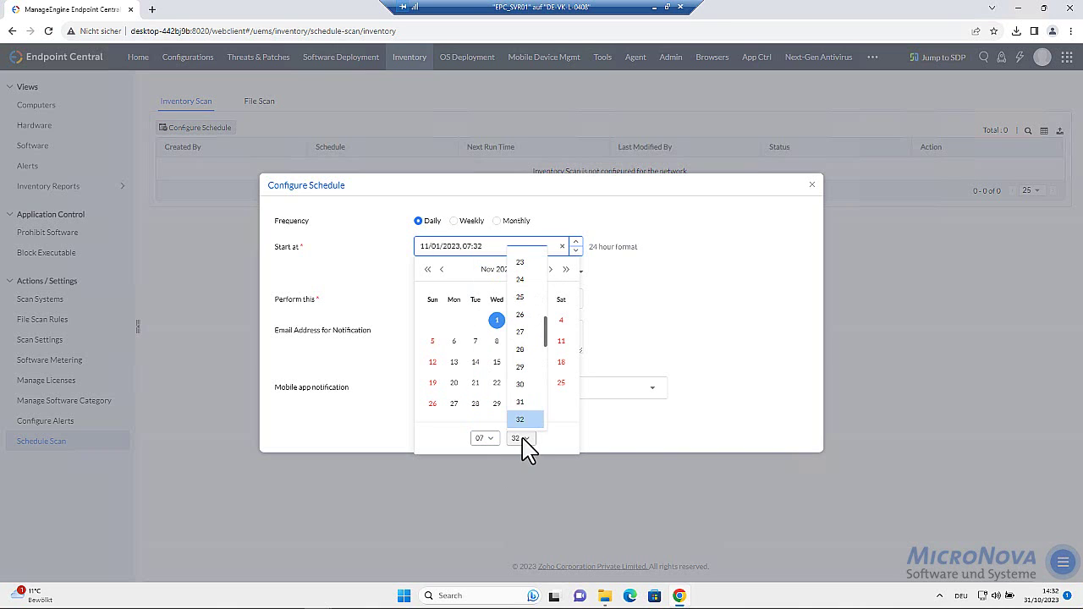
pyautogui.scroll(5, 527, 303)
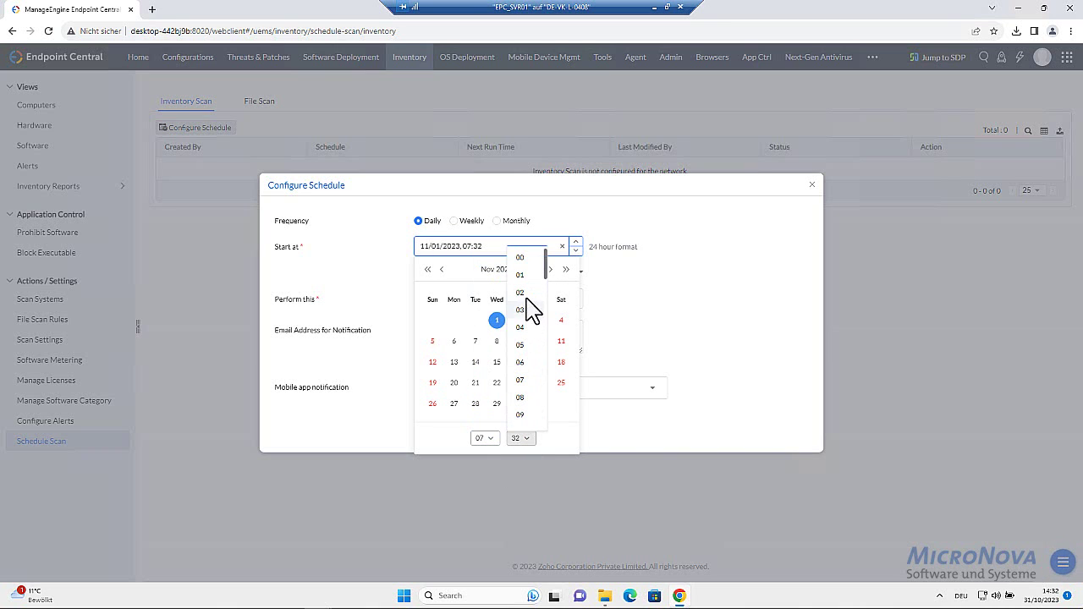
pyautogui.click(520, 258)
pyautogui.click(706, 303)
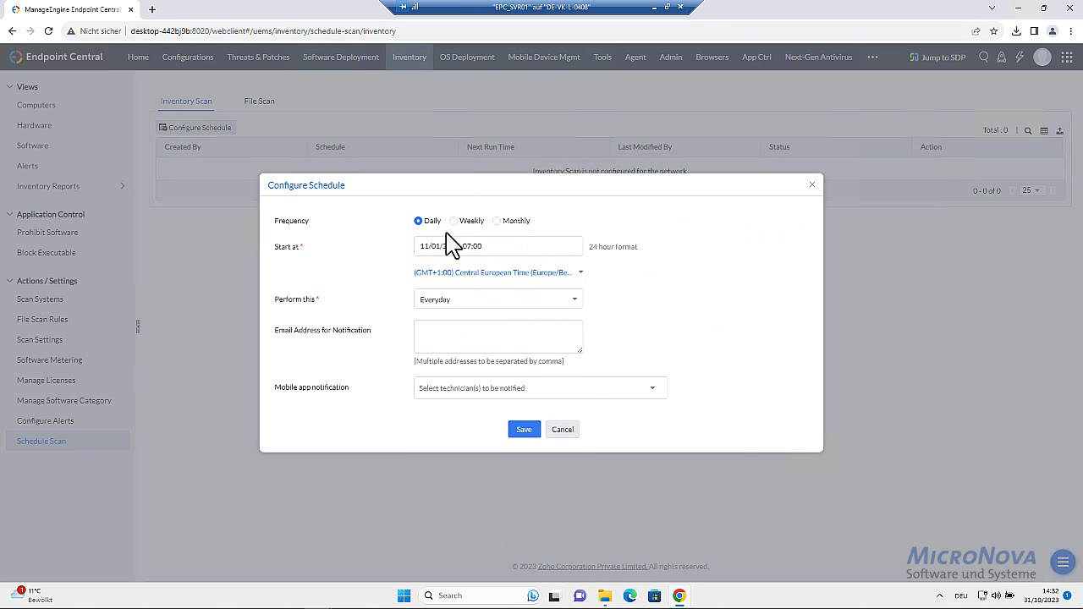
pyautogui.click(523, 432)
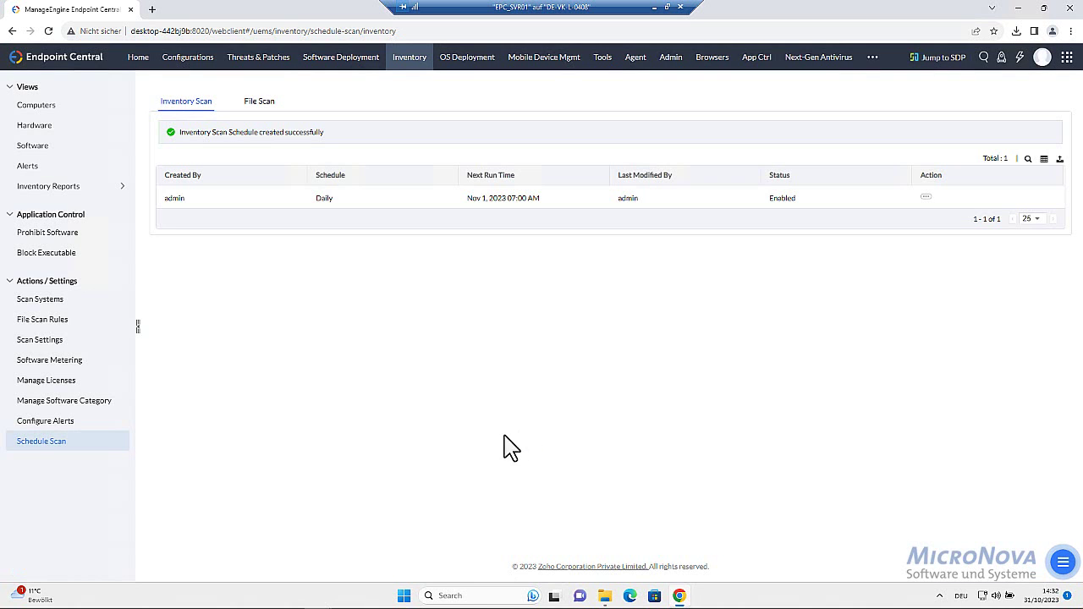
pyautogui.click(268, 110)
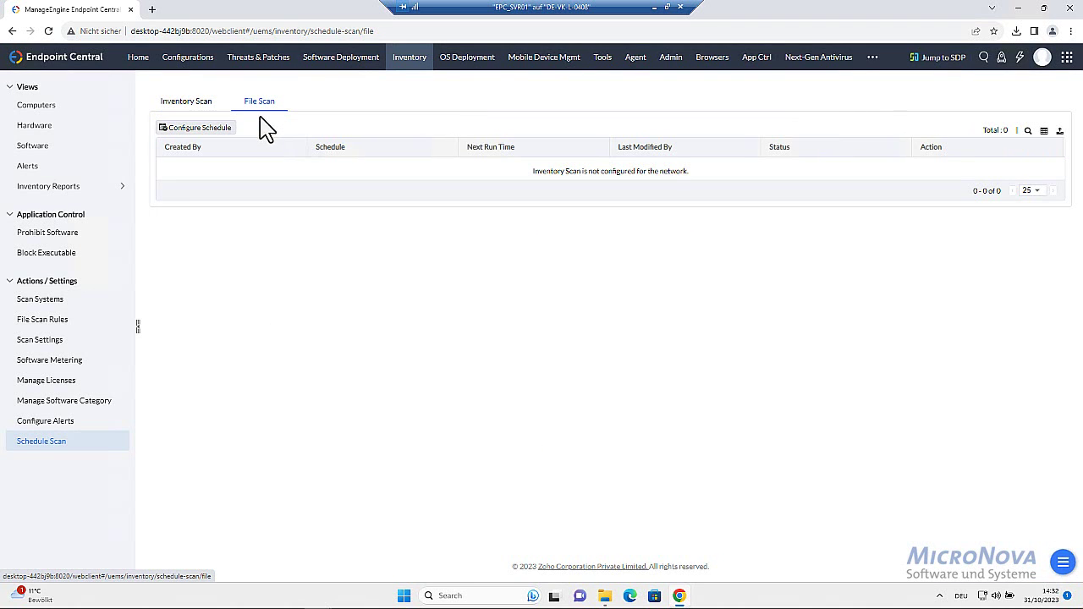
pyautogui.click(188, 109)
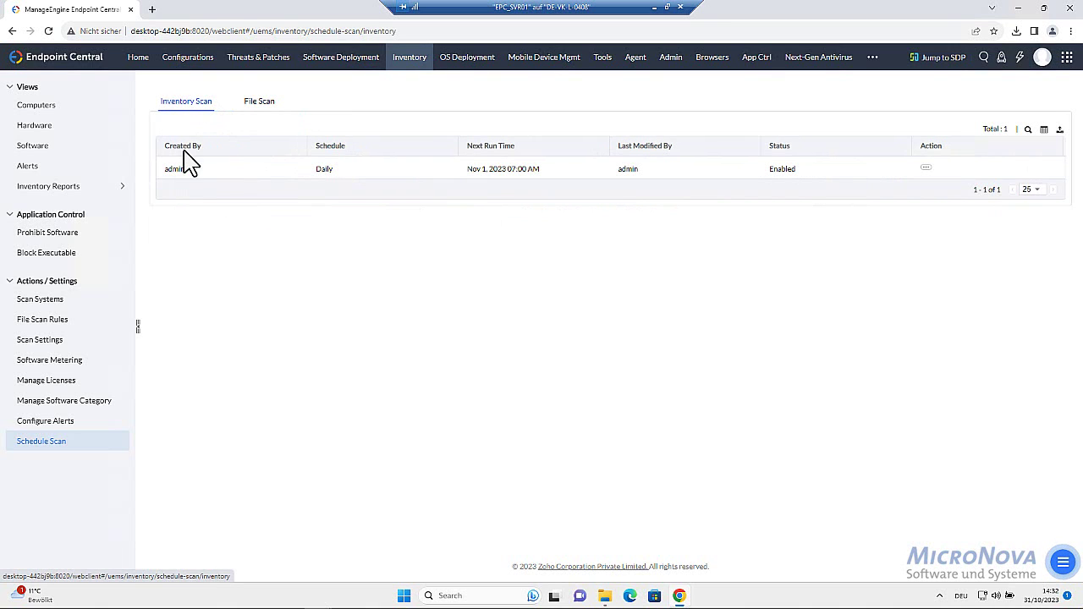
# Enable Drivers in the inventory scan components, save and confirm, then switch to the client VM
pyautogui.click(59, 339)
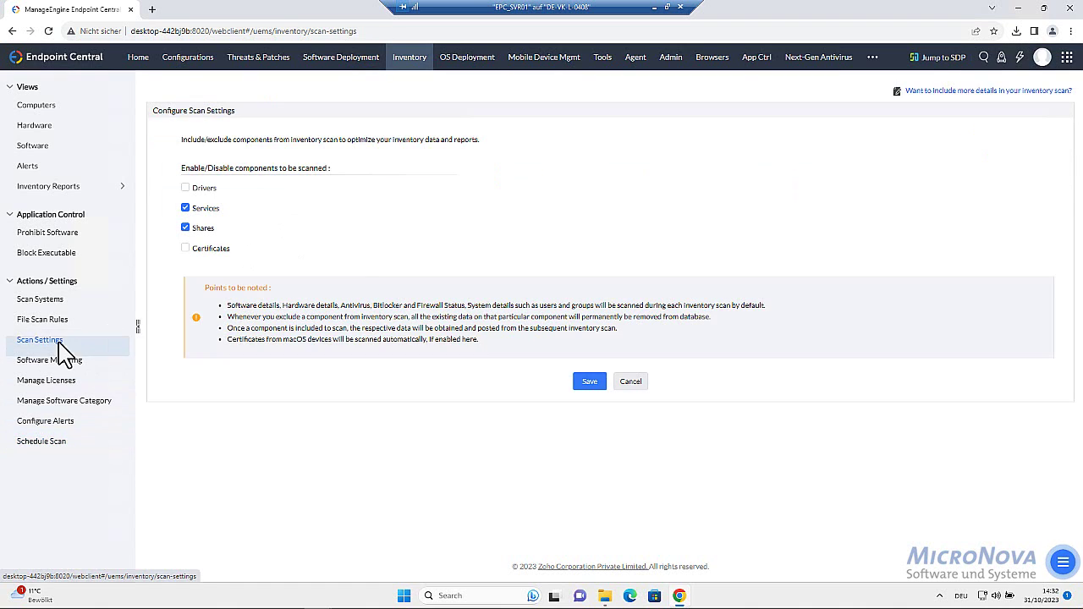
pyautogui.click(186, 188)
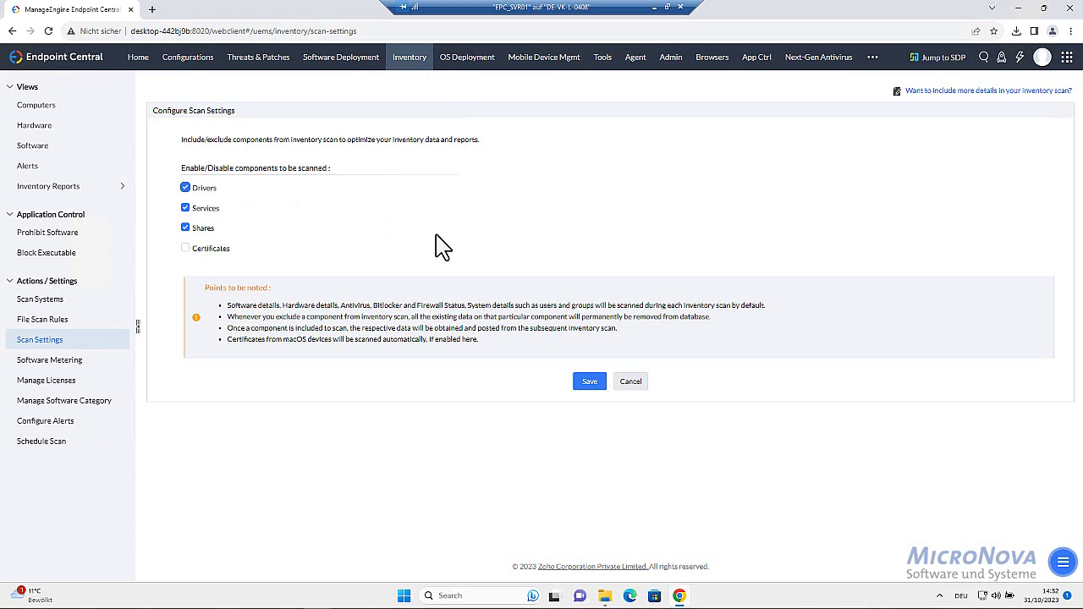
pyautogui.click(589, 382)
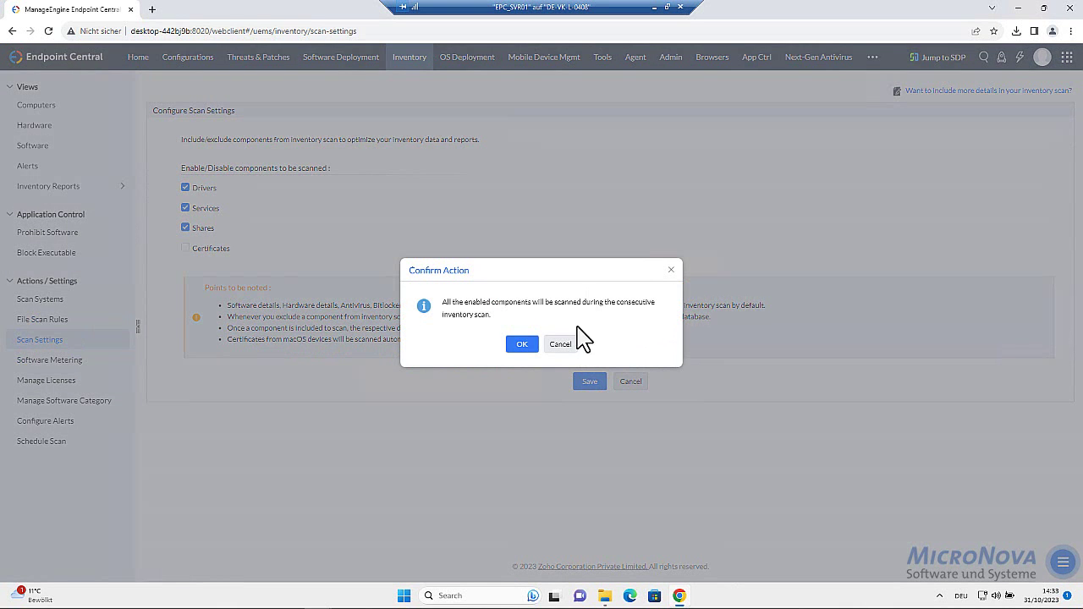
pyautogui.click(523, 346)
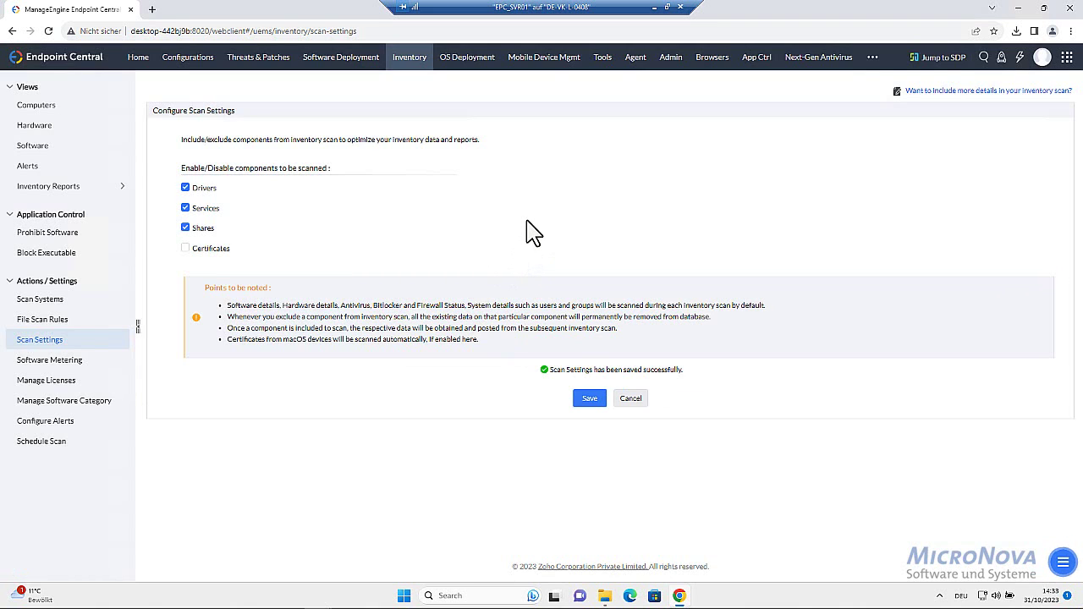
pyautogui.hotkey('alt', 'Tab')
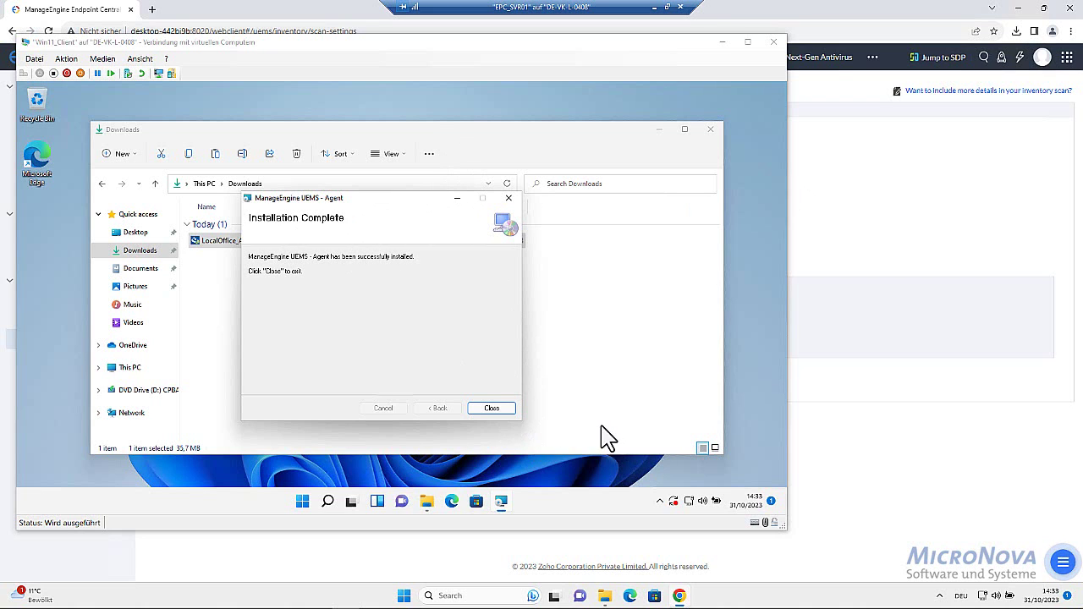
# Close the finished agent installer and the Downloads window, then minimize the VM Connection window
pyautogui.click(508, 409)
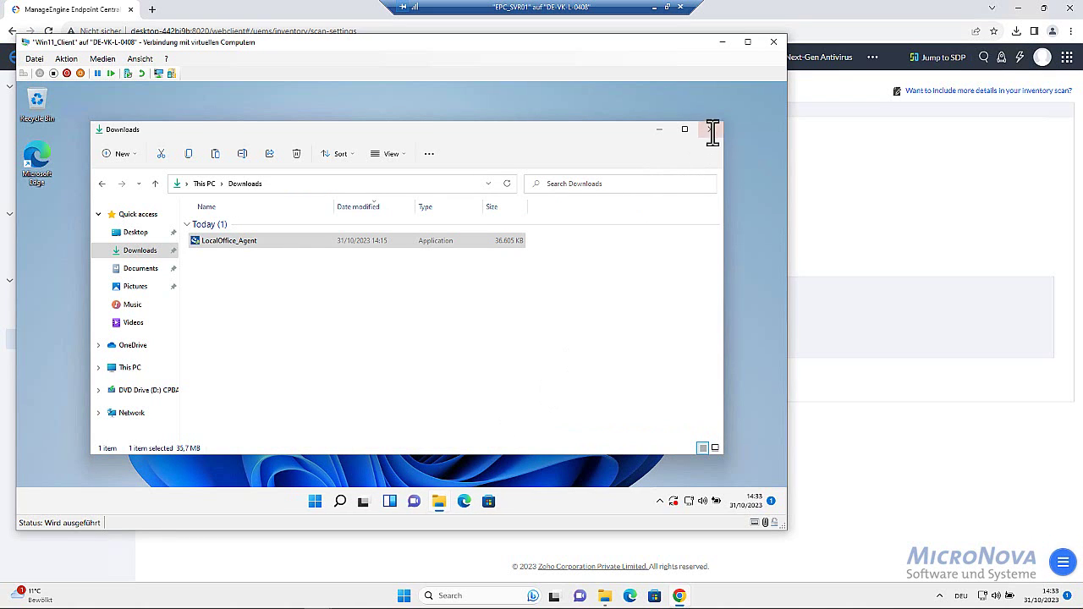
pyautogui.click(711, 128)
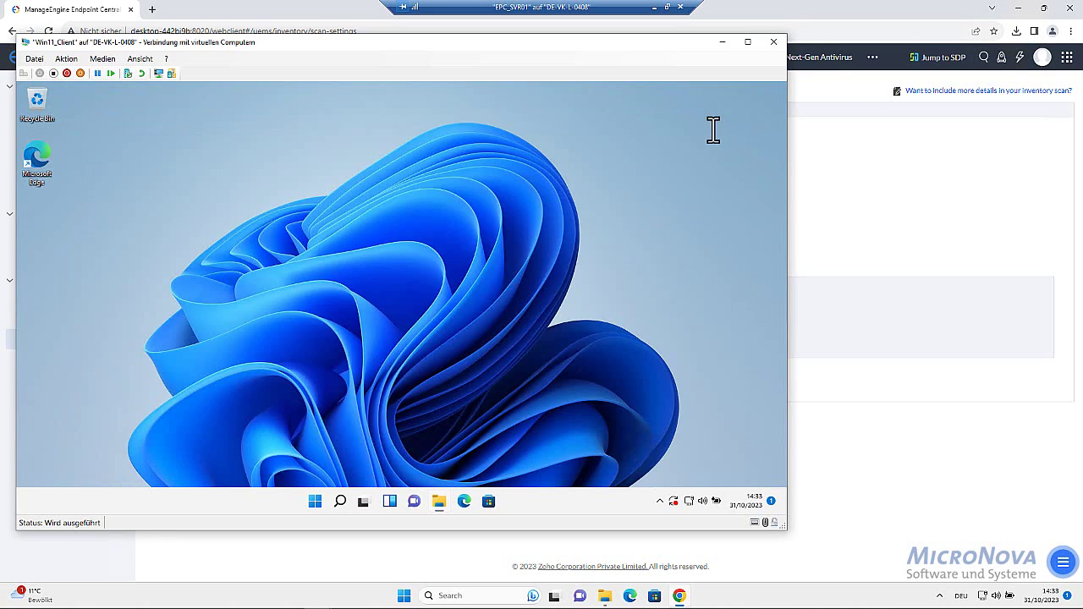
pyautogui.click(724, 43)
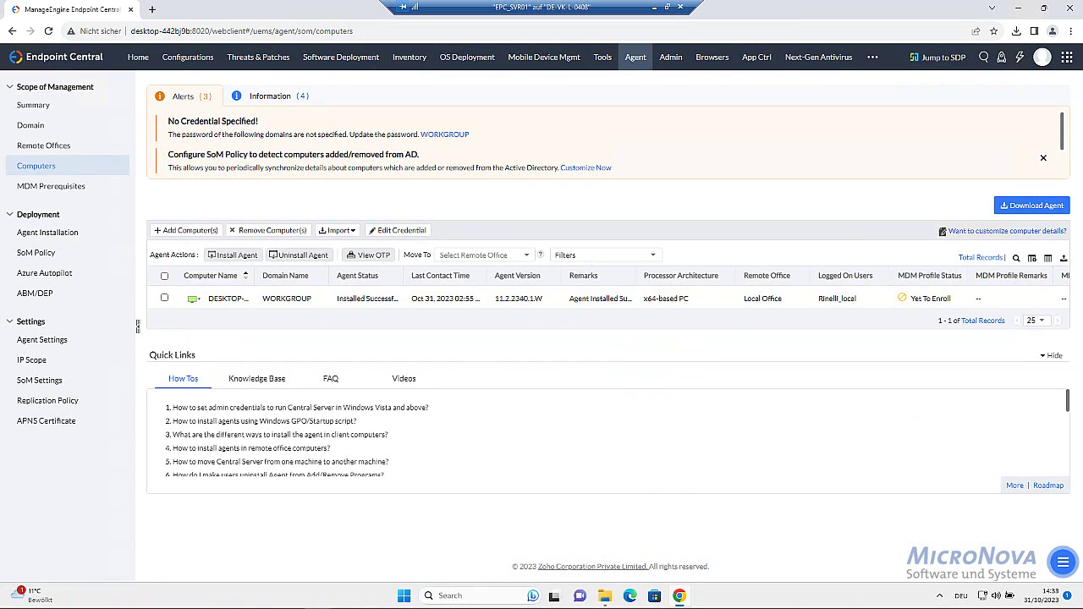
# Browse User Administration, then the Agent Domain, Agent Installation and Agent Settings pages, ending on Admin
pyautogui.click(671, 57)
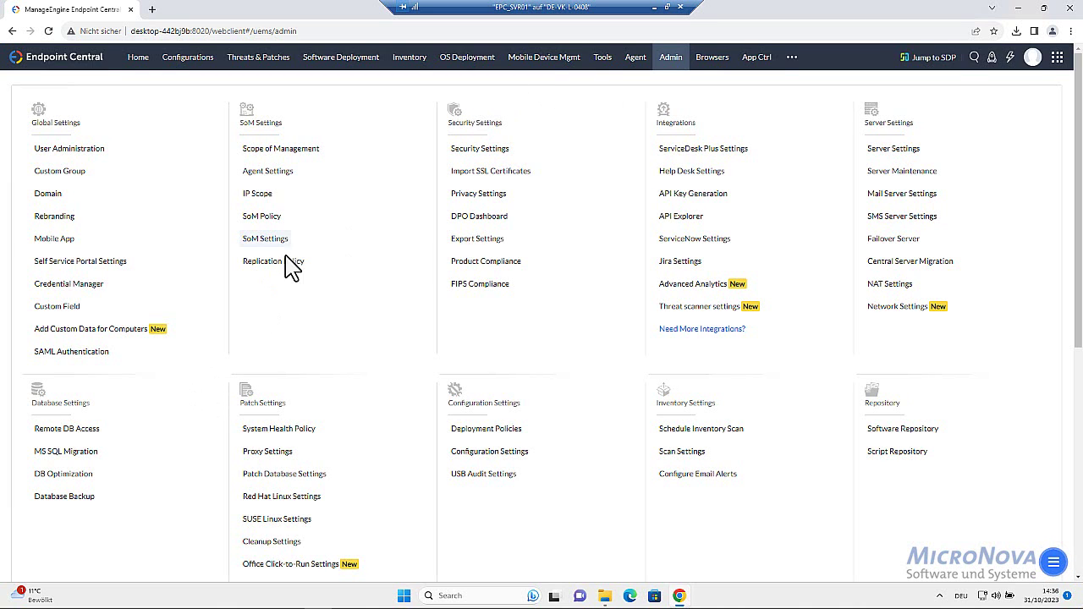
pyautogui.click(64, 151)
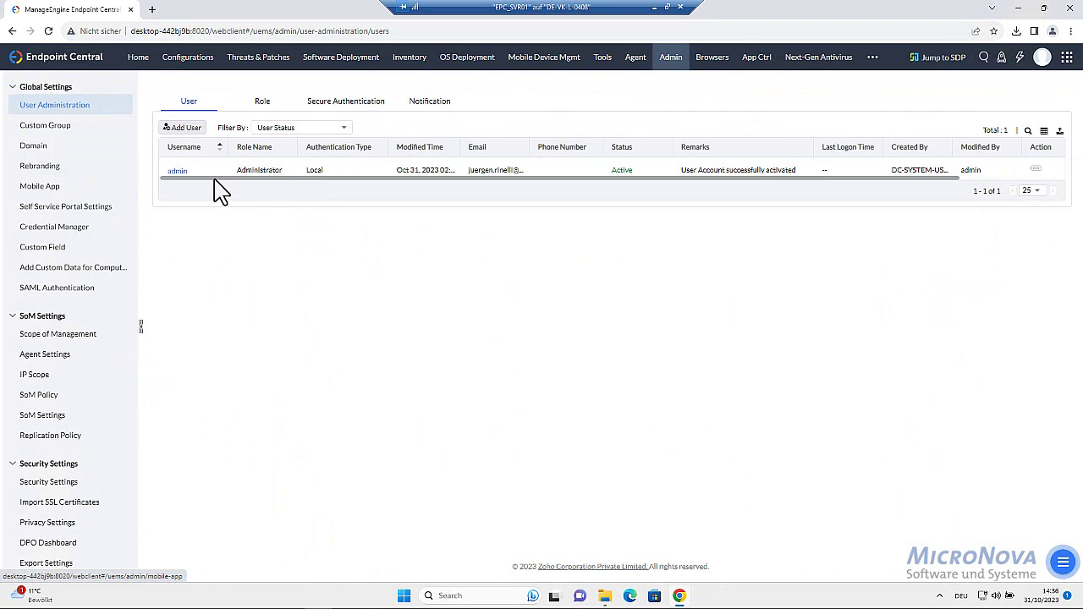
pyautogui.click(39, 148)
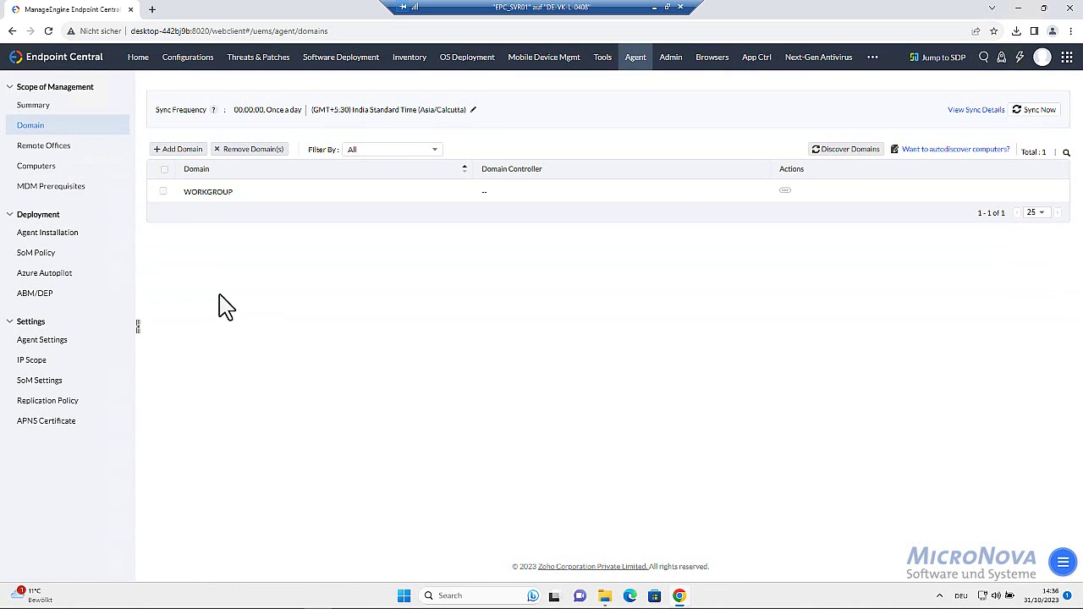
pyautogui.click(51, 233)
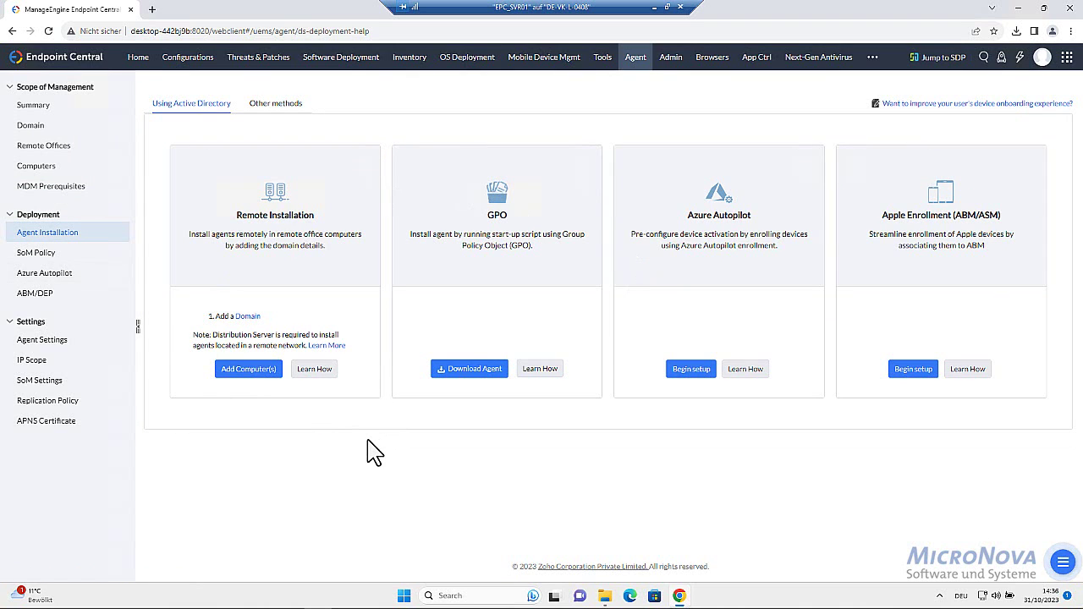
pyautogui.click(61, 349)
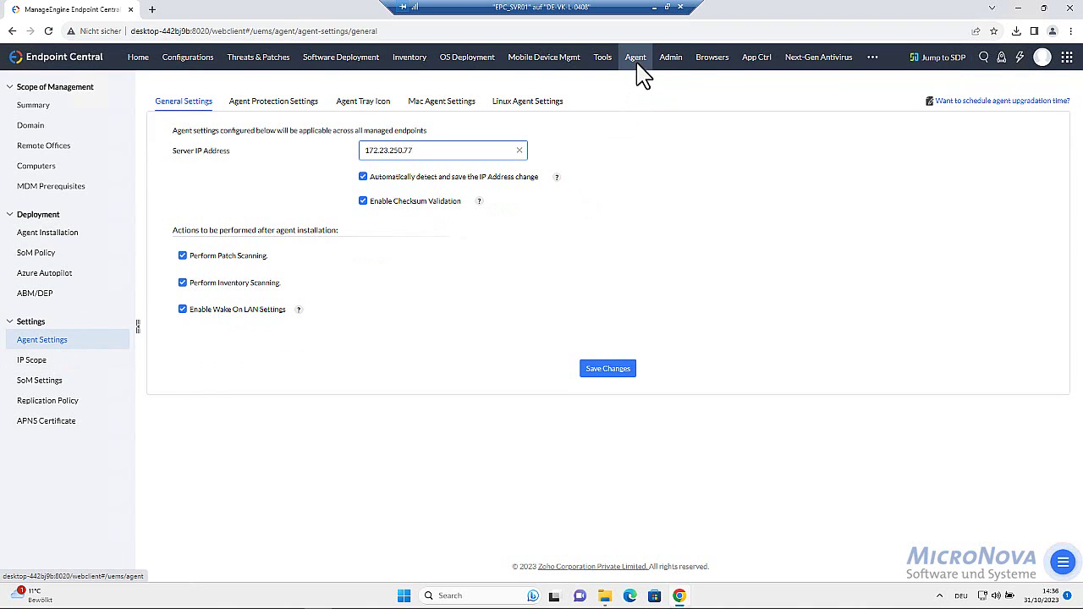
pyautogui.click(673, 59)
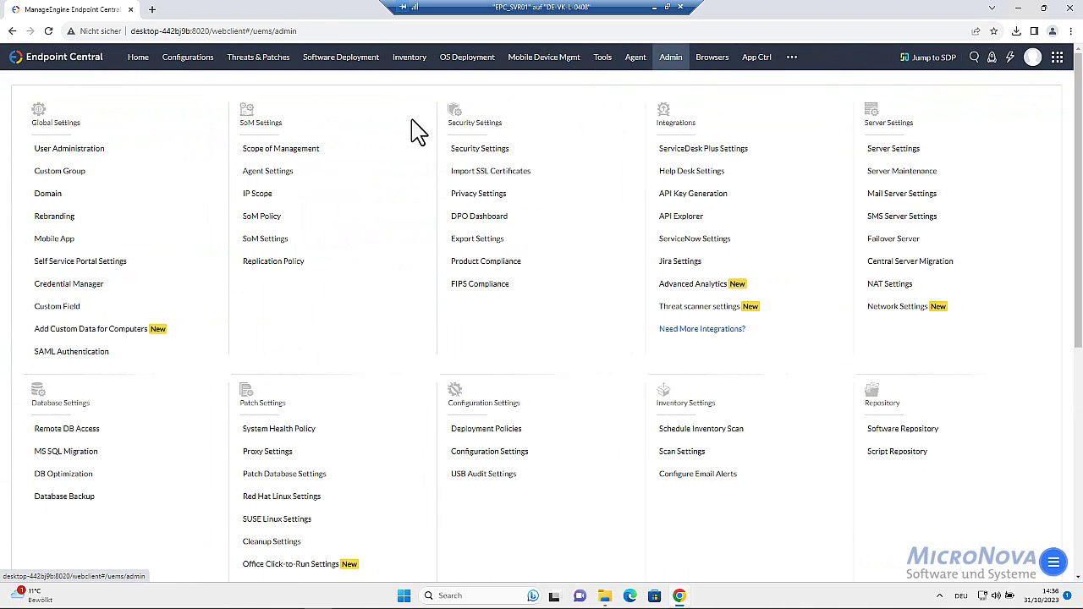
pyautogui.click(478, 150)
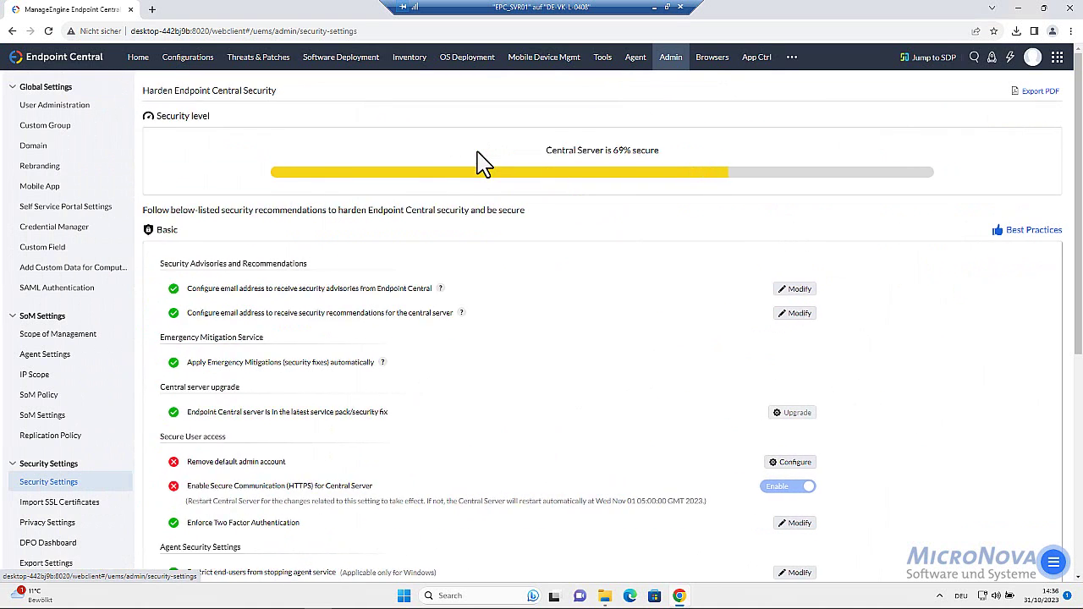
pyautogui.scroll(-2, 419, 432)
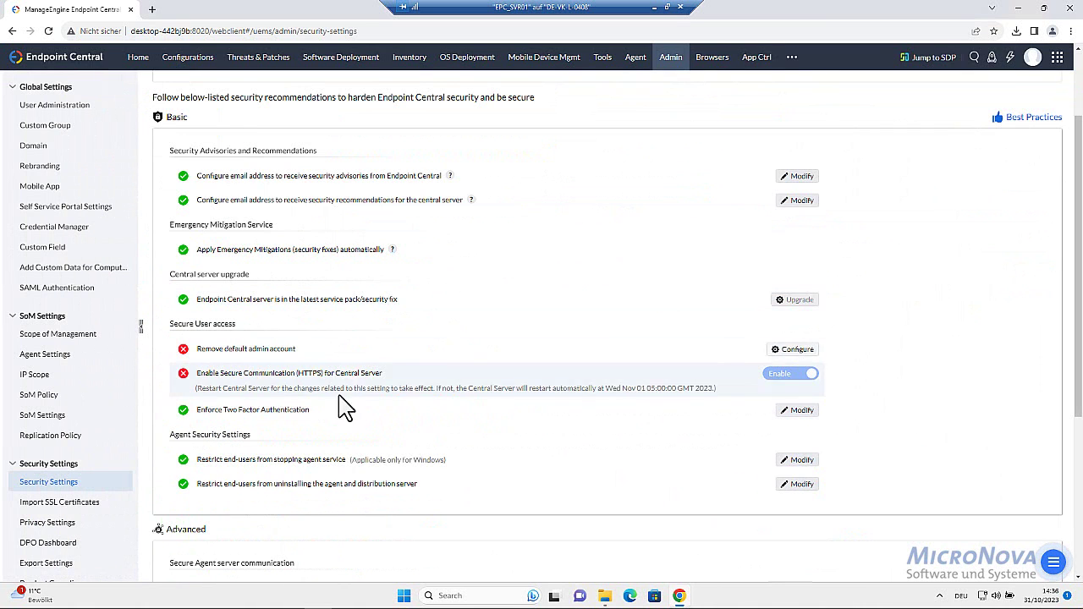
pyautogui.scroll(-3, 500, 438)
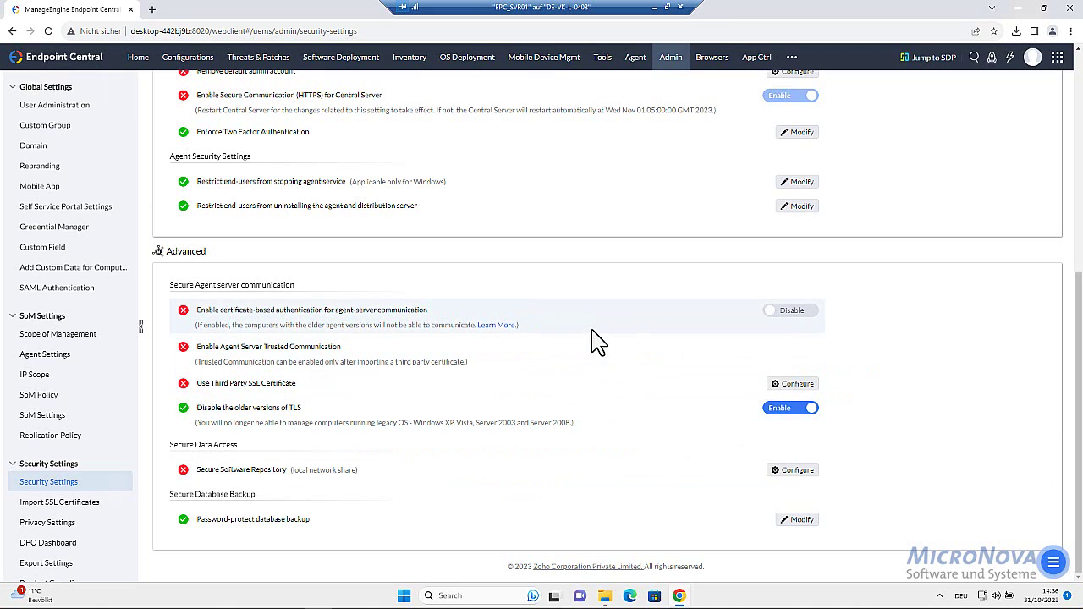
pyautogui.click(671, 59)
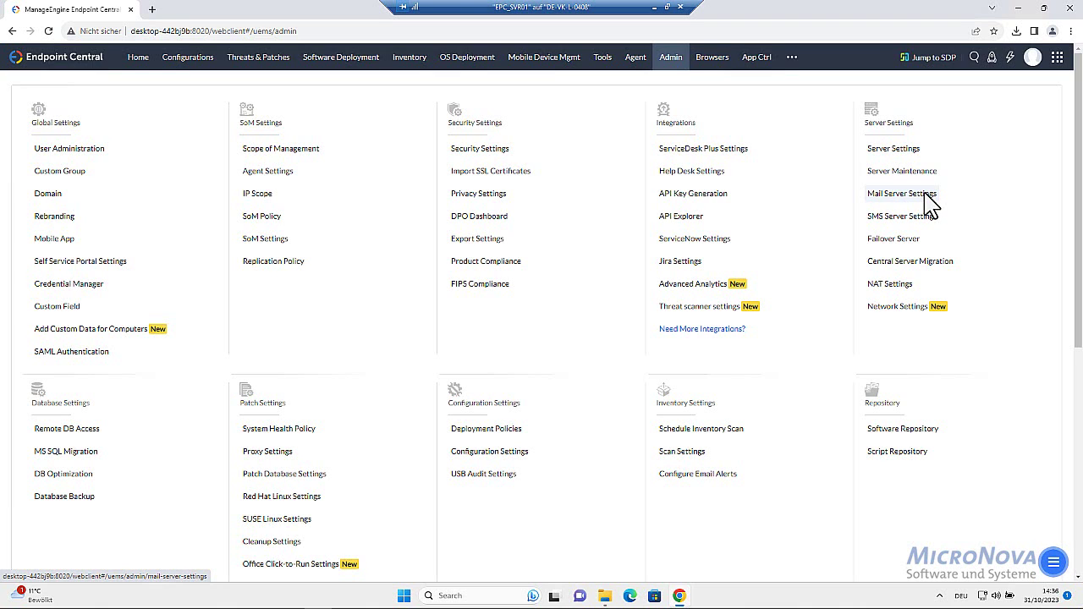
# Go to Threats & Patches > Deployment > Test and Approve to view the approval workflow
pyautogui.scroll(-1, 733, 212)
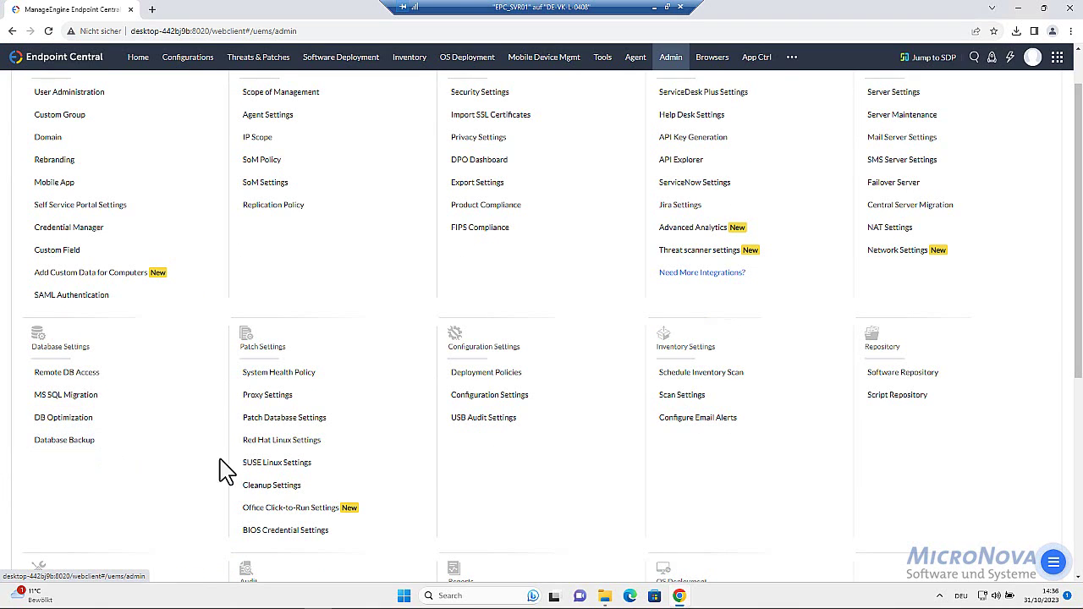
pyautogui.scroll(1, 237, 431)
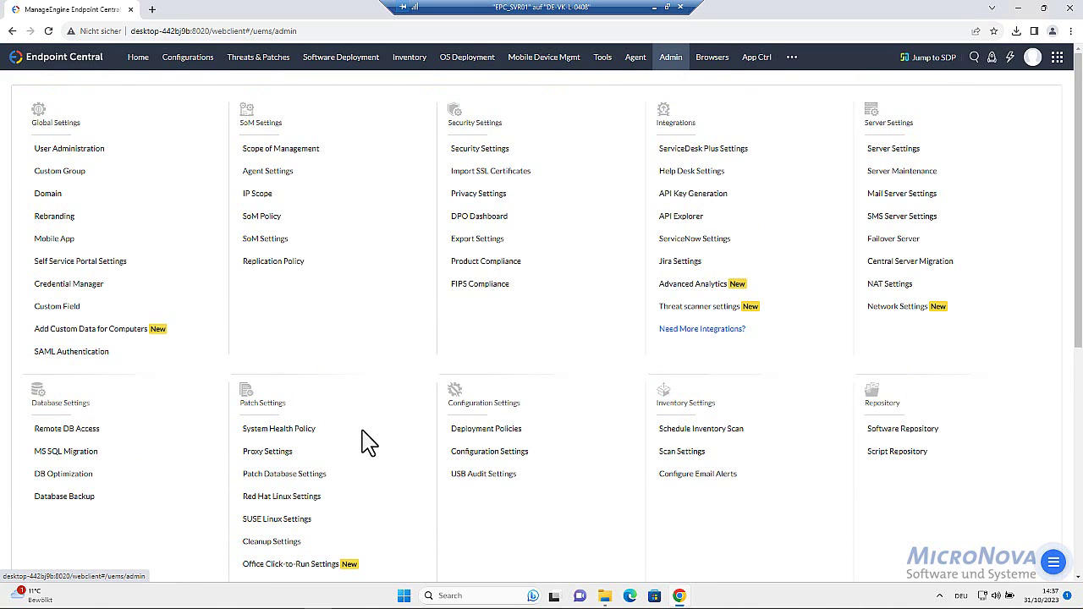
pyautogui.scroll(-1, 364, 442)
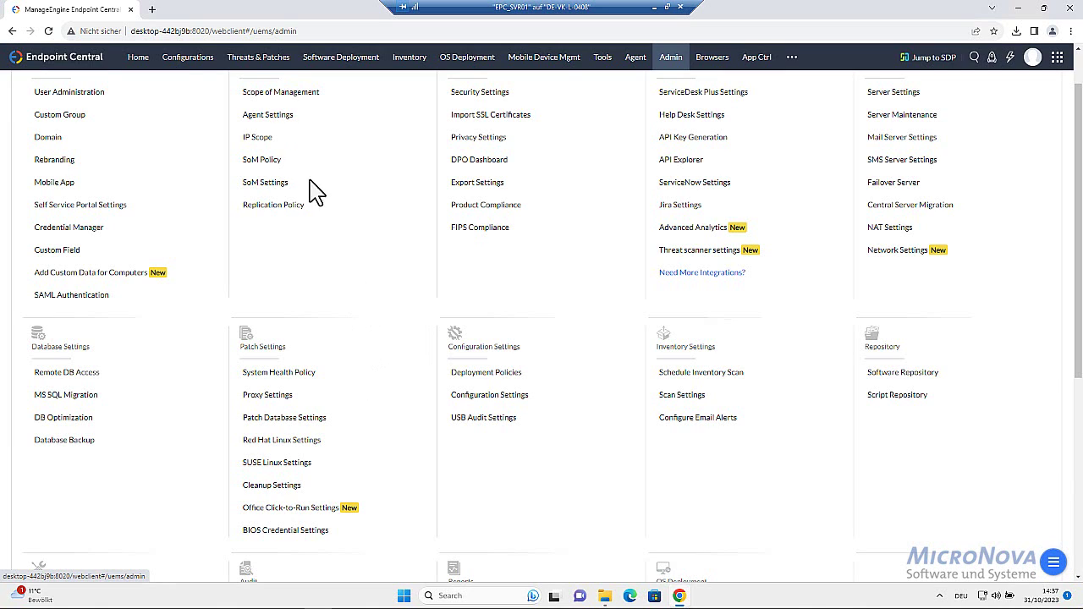
pyautogui.click(258, 58)
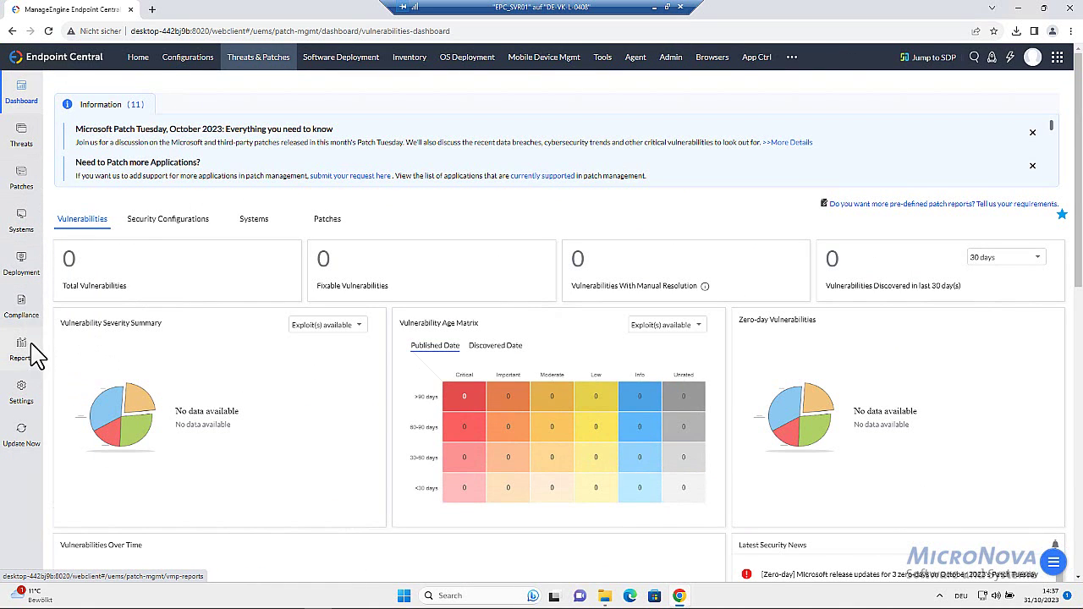
pyautogui.click(26, 269)
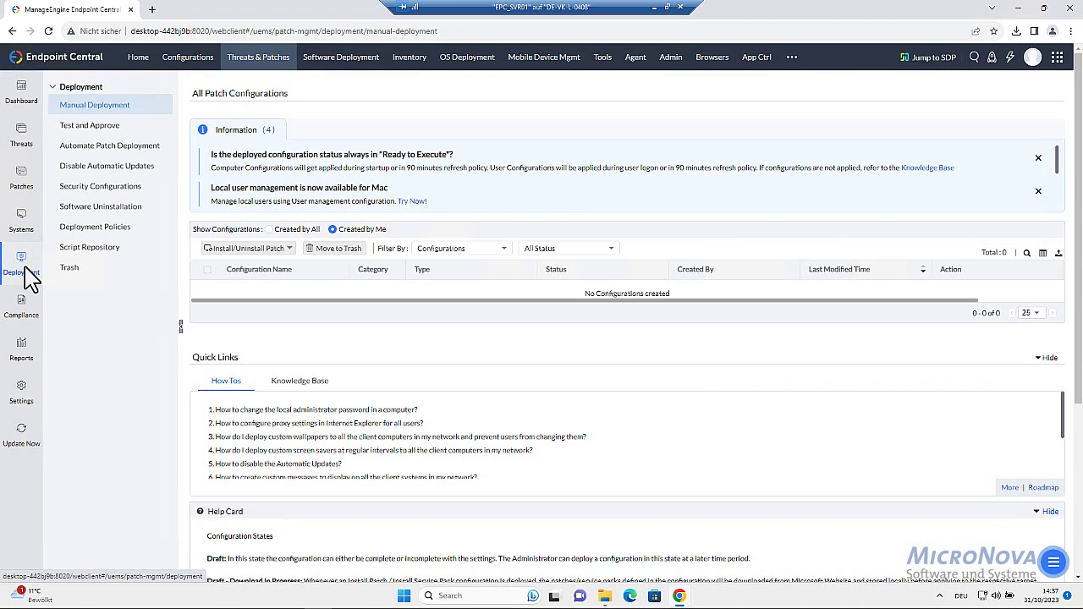
pyautogui.click(85, 132)
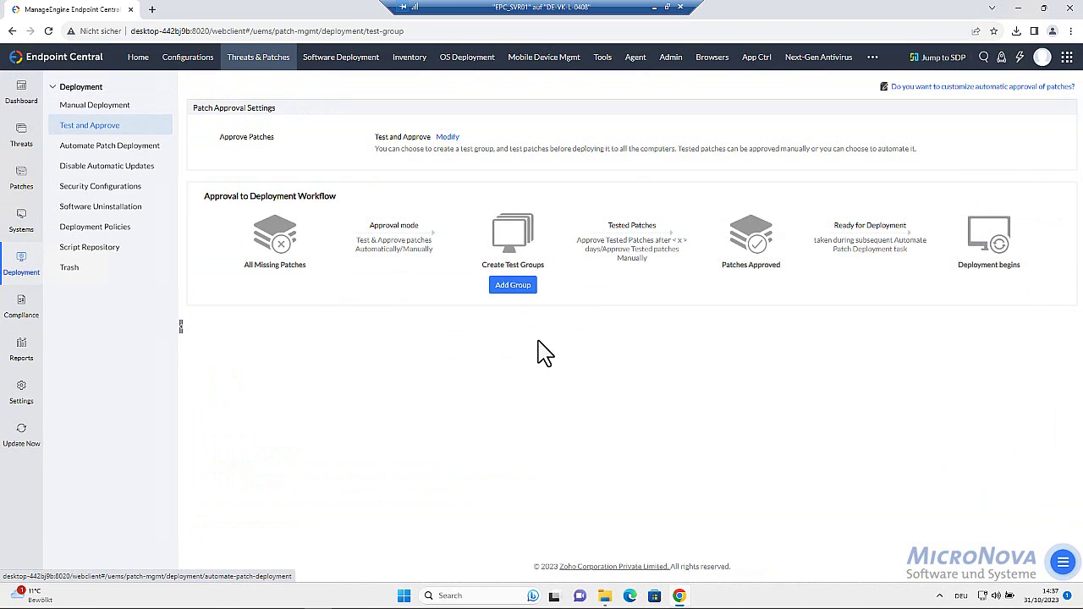